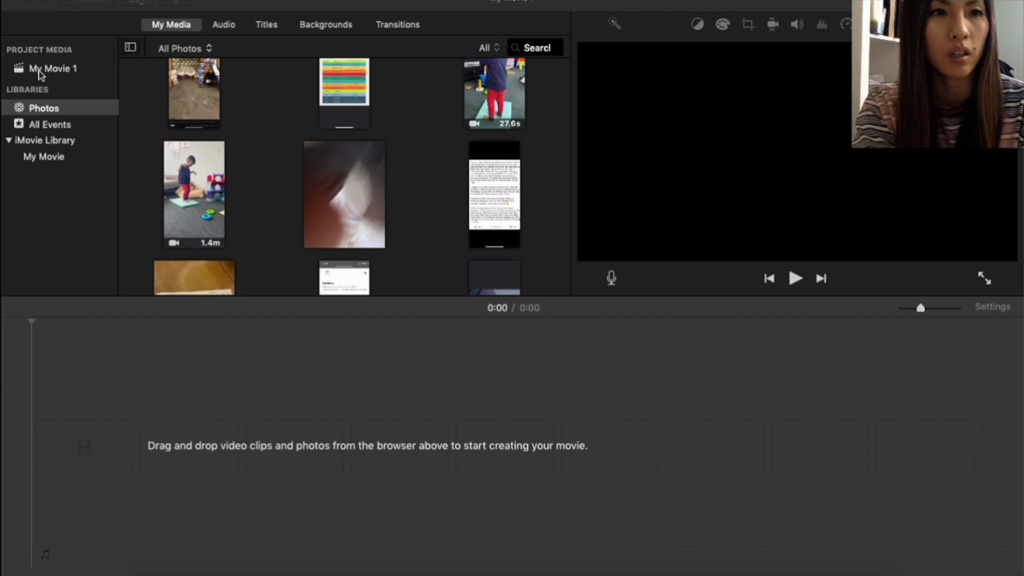
# Save the project under the name "Reseller Productivity During Quarantine" and reopen it from the projects overview
pyautogui.click(39, 73)
pyautogui.click(89, 3)
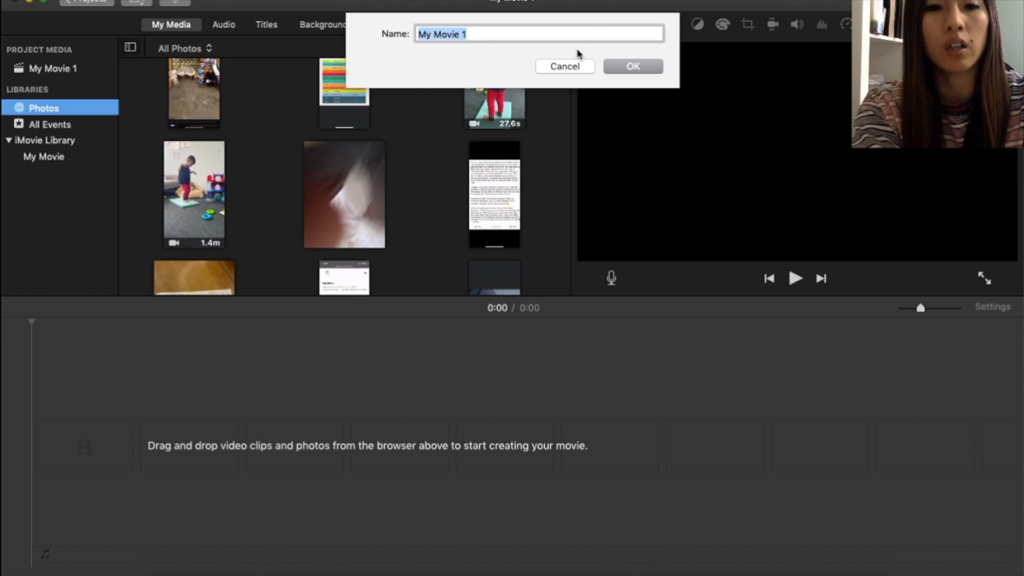
pyautogui.write('Res')
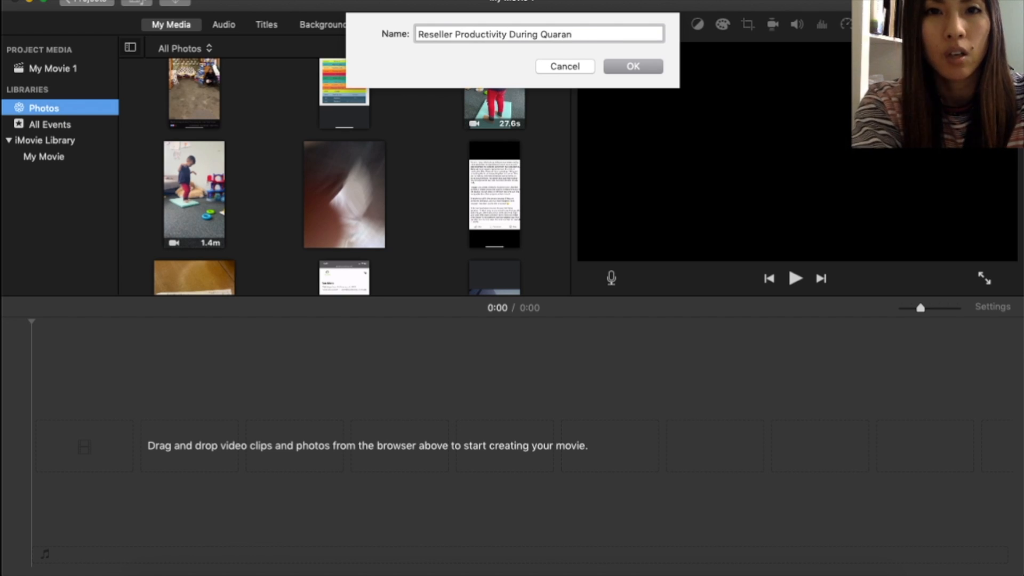
pyautogui.click(652, 70)
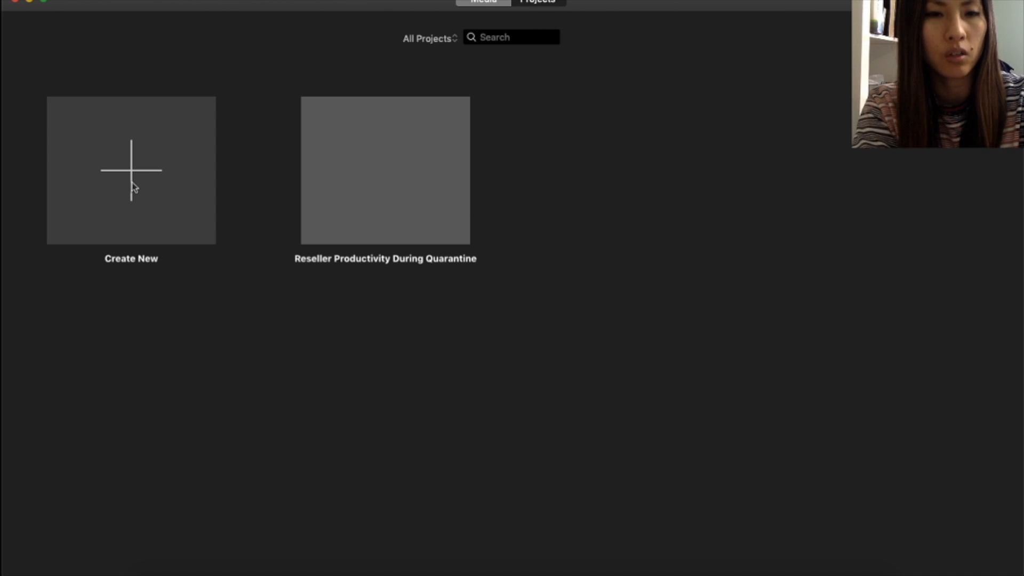
pyautogui.doubleClick(423, 178)
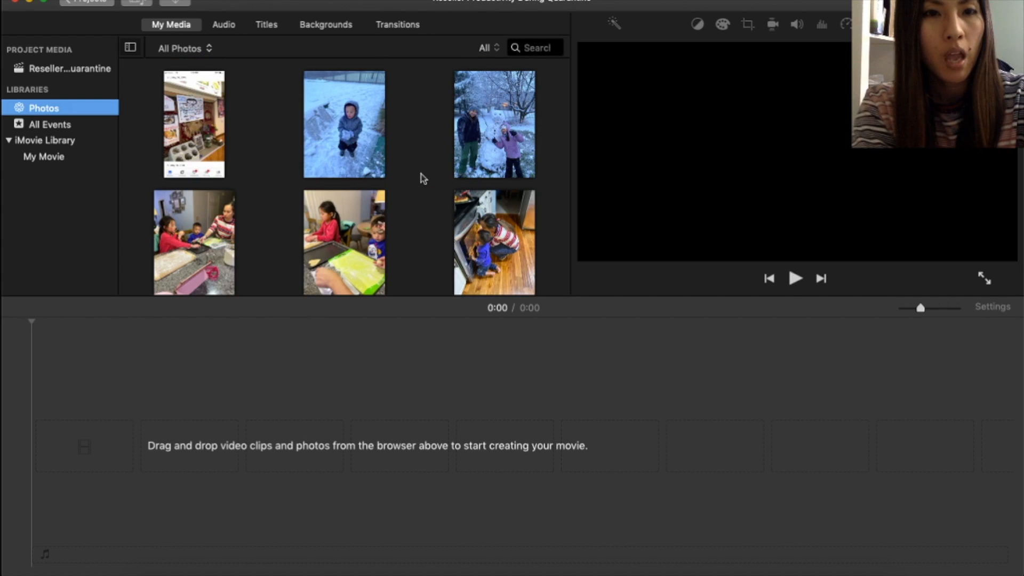
# Add the last 41.7-minute video in the photo library to the empty timeline and enlarge the timeline's clip scale
pyautogui.scroll(-15, 423, 179)
pyautogui.scroll(-10, 423, 178)
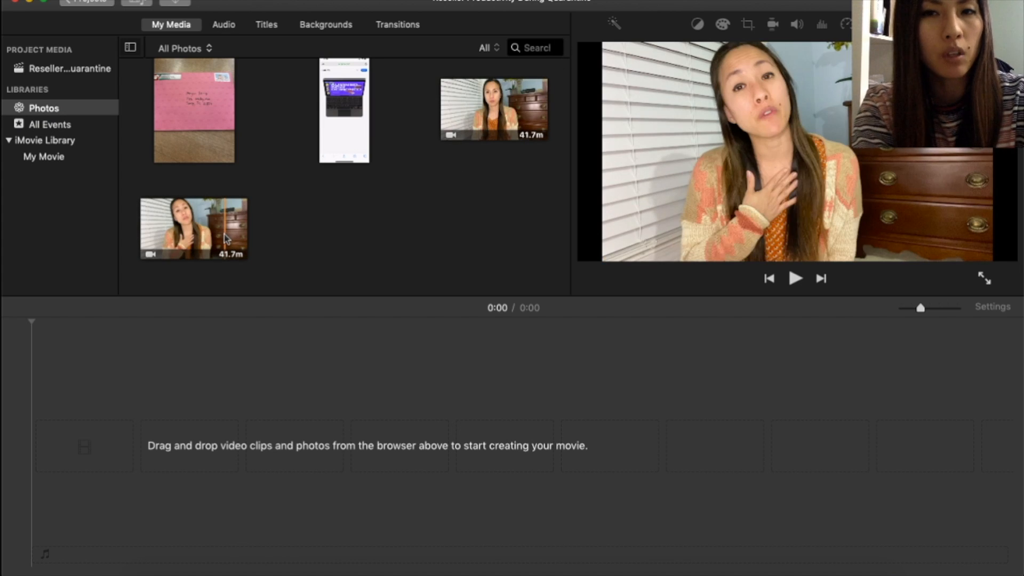
pyautogui.moveTo(225, 237); pyautogui.dragTo(243, 456)
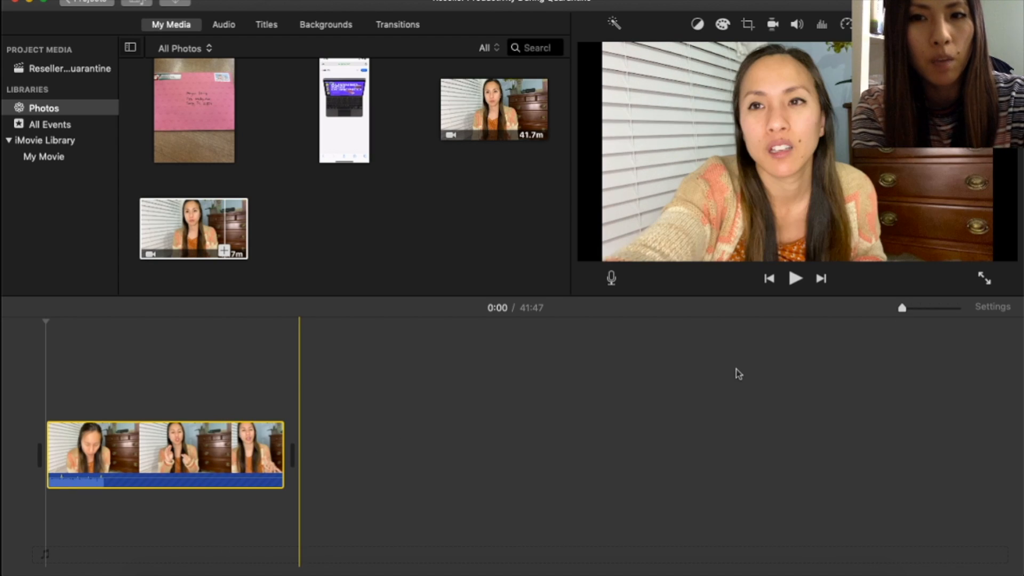
pyautogui.moveTo(903, 309); pyautogui.dragTo(939, 309)
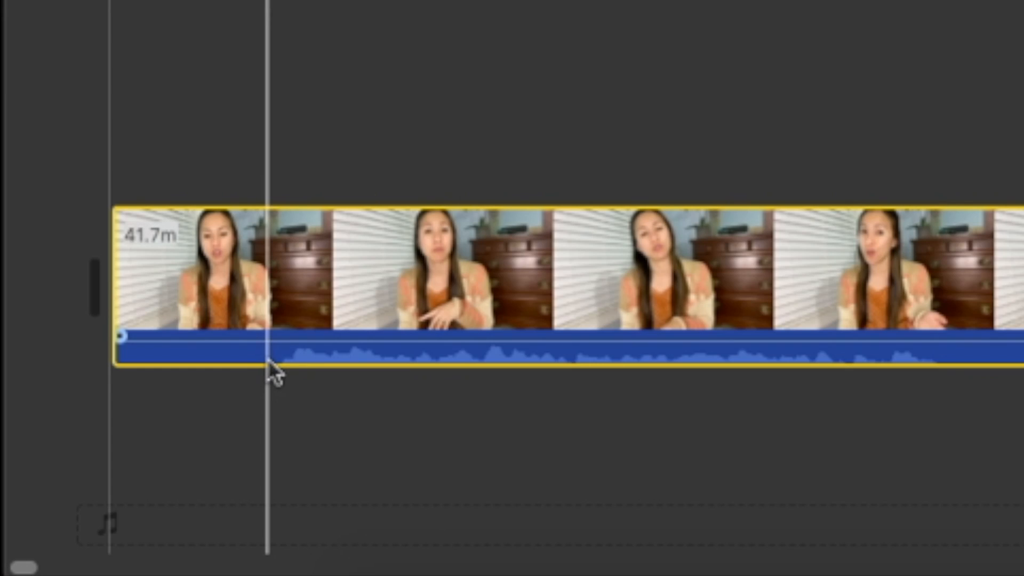
# Split the timeline clip just before the speech begins in its waveform, about 1.4 s from the start
pyautogui.click(270, 357)
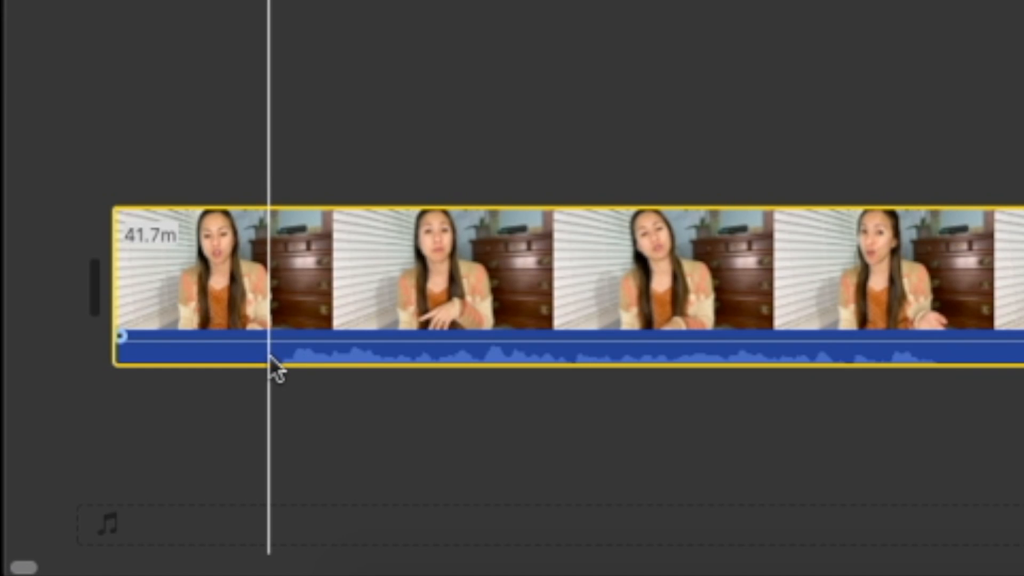
pyautogui.rightClick(270, 356)
pyautogui.click(249, 378)
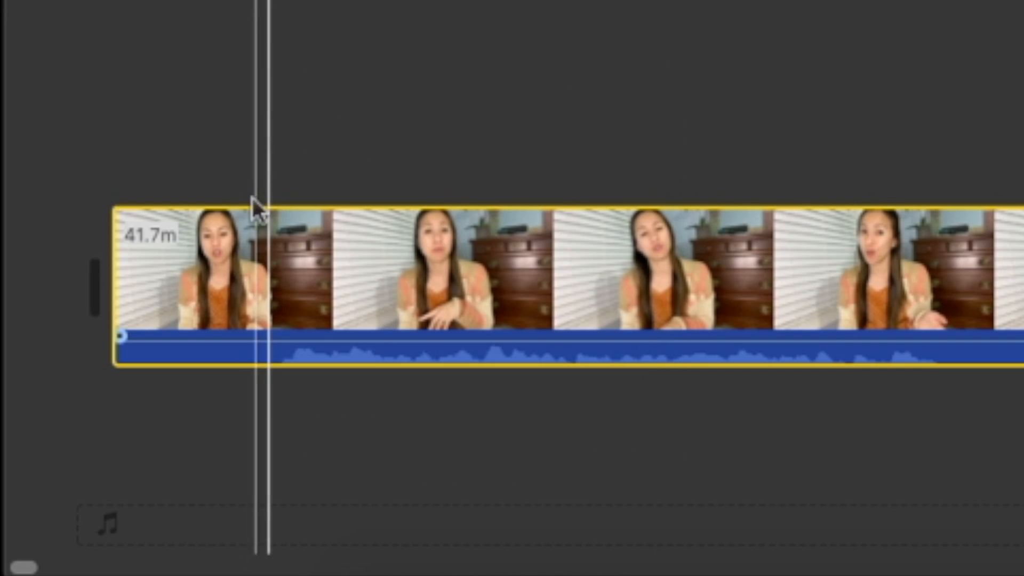
pyautogui.click(269, 22)
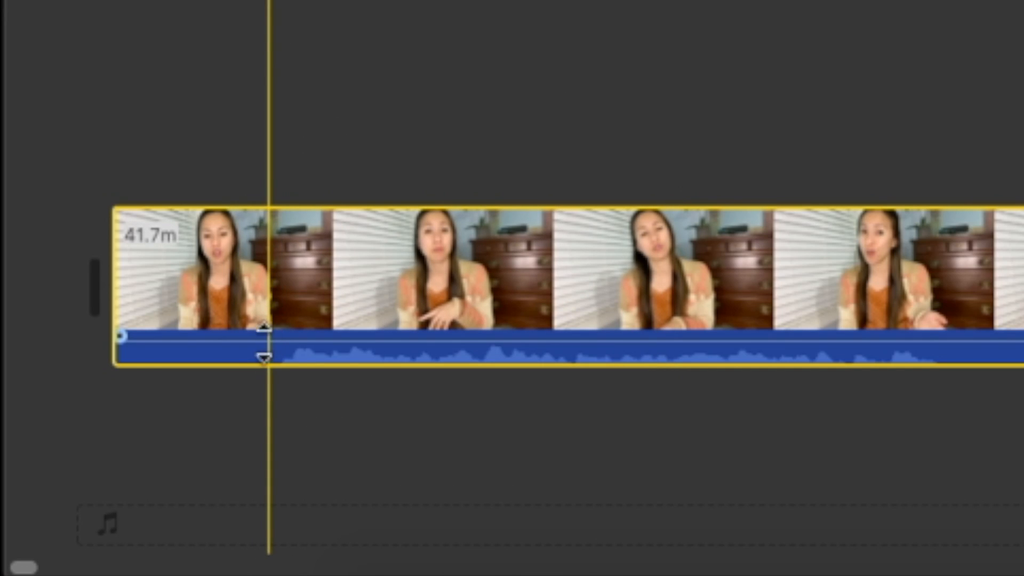
pyautogui.click(267, 354)
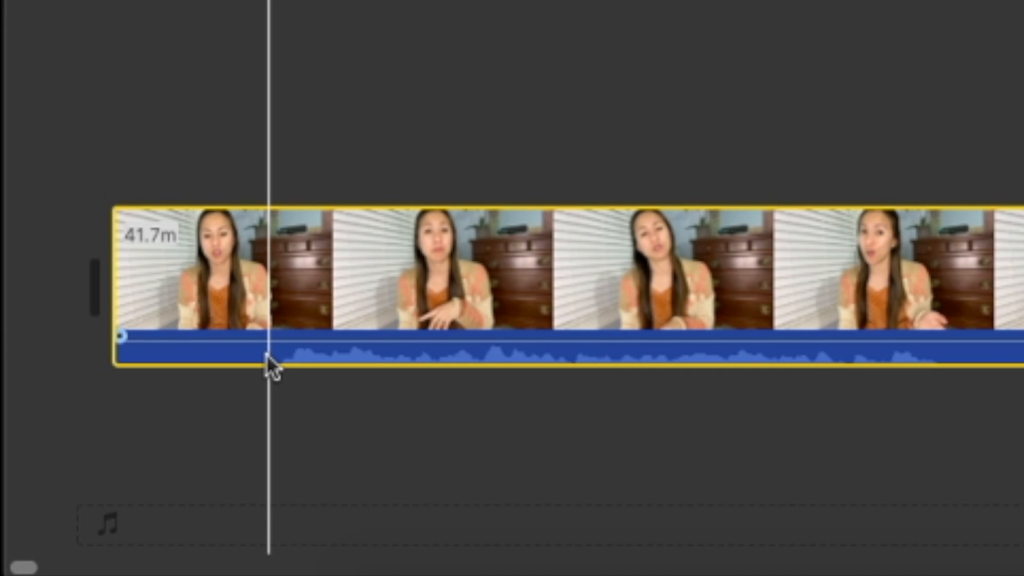
pyautogui.rightClick(266, 355)
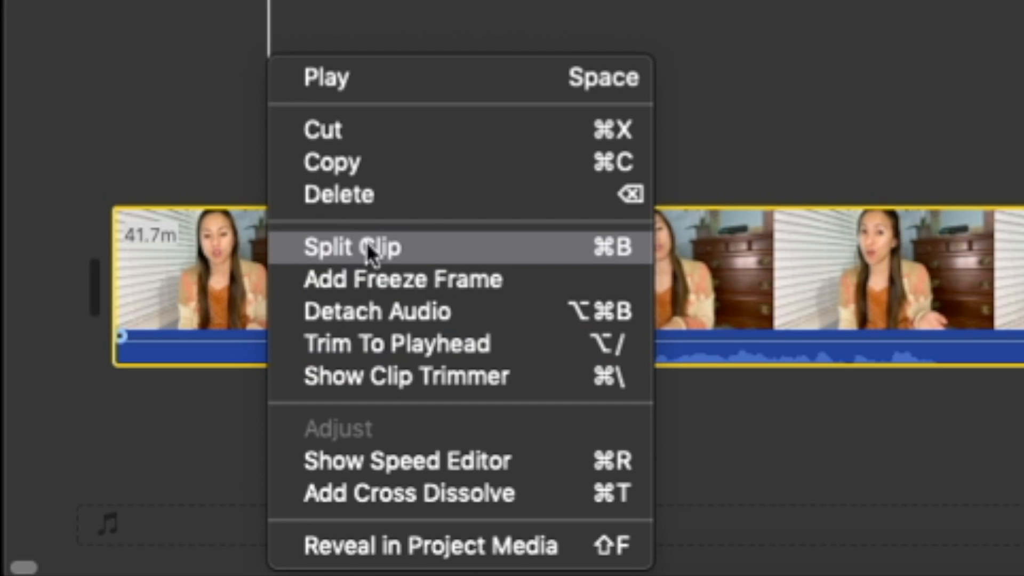
pyautogui.click(441, 248)
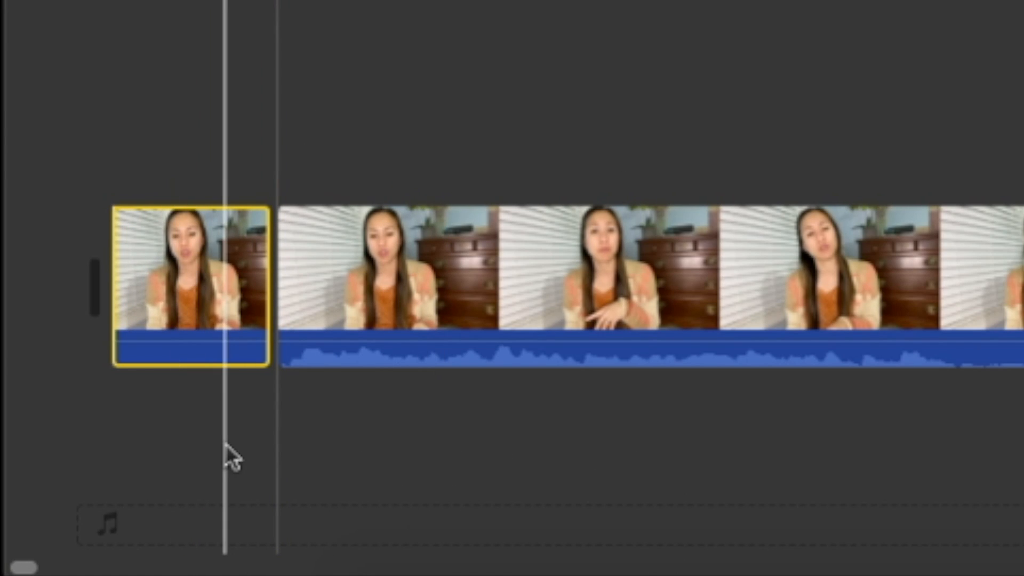
# Delete the silent 1.4 s segment at the start of the timeline
pyautogui.click(225, 445)
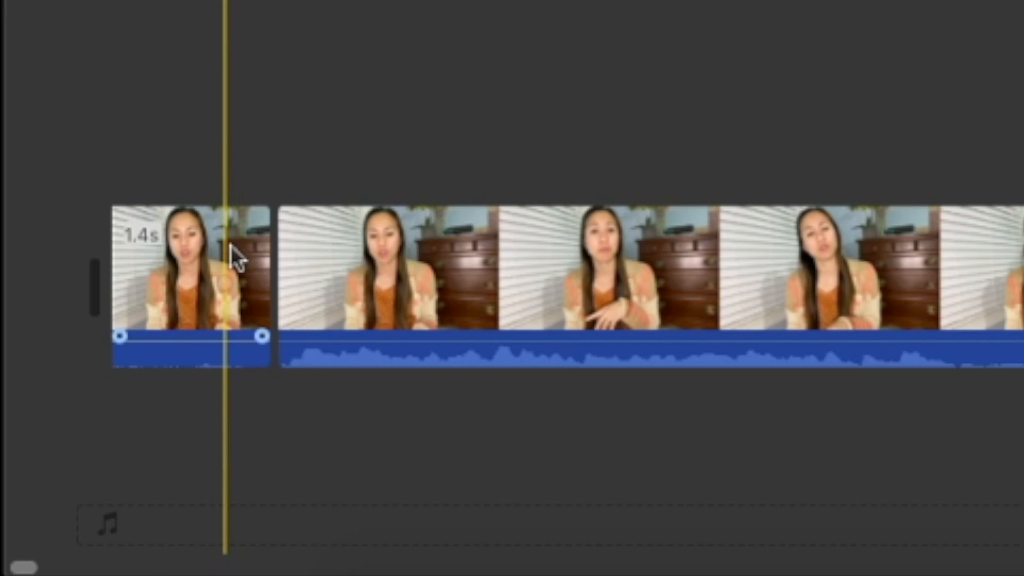
pyautogui.click(229, 286)
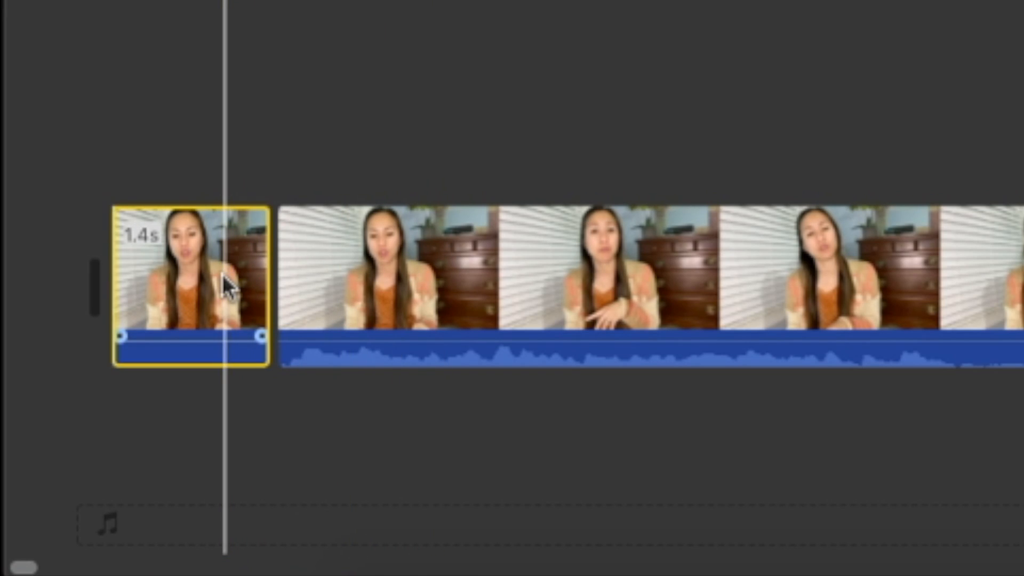
pyautogui.click(480, 268)
pyautogui.click(210, 268)
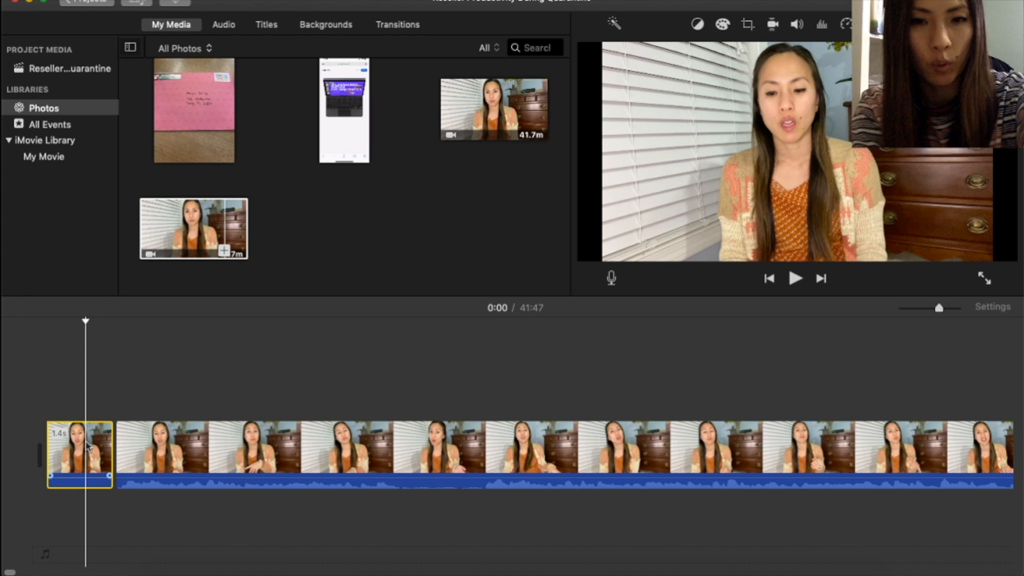
pyautogui.press('Delete')
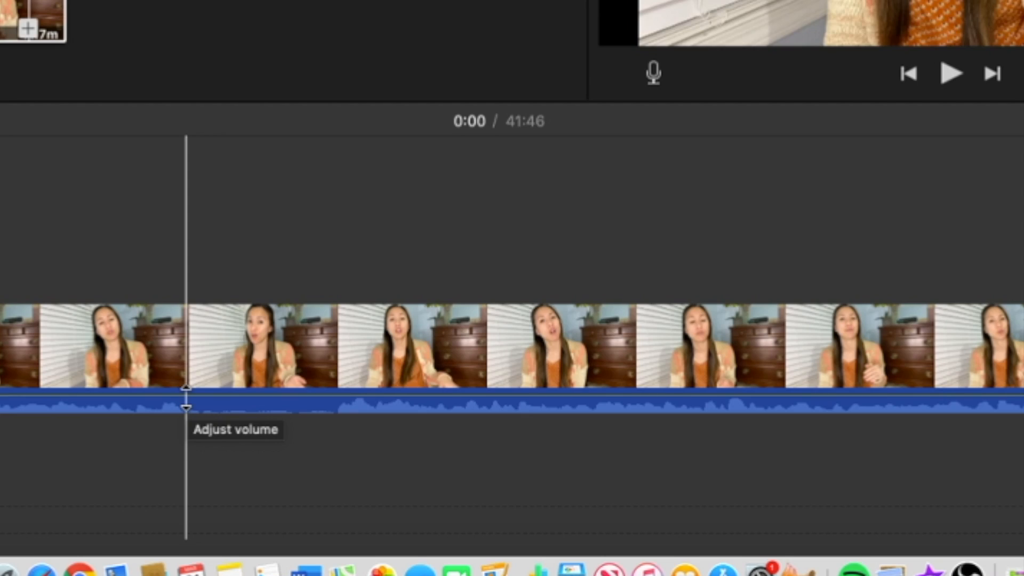
# Raise the timeline clip's volume as a trial and bring it back down
pyautogui.moveTo(322, 474); pyautogui.dragTo(322, 473)
pyautogui.moveTo(187, 396); pyautogui.dragTo(185, 391)
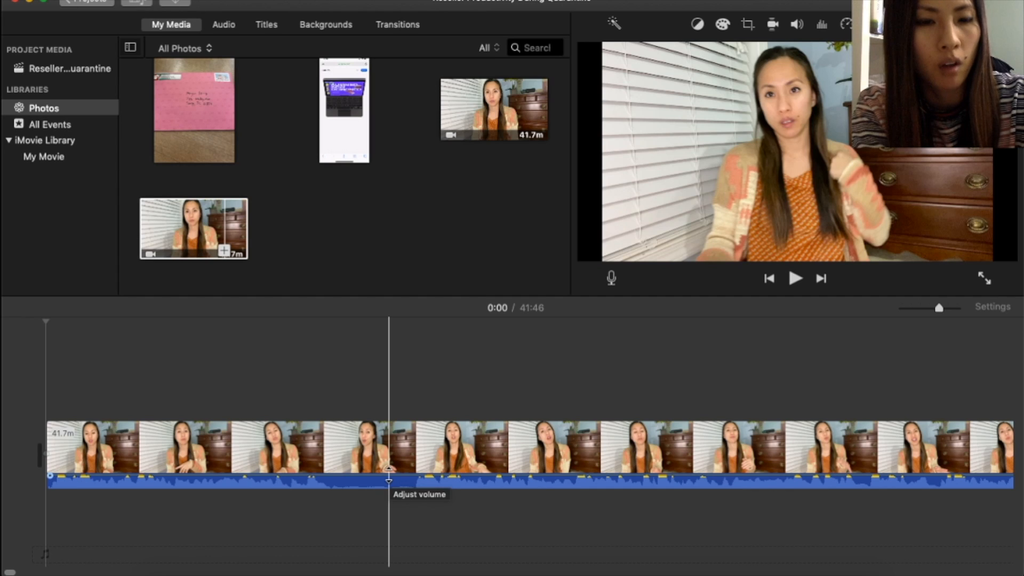
pyautogui.moveTo(389, 474); pyautogui.dragTo(391, 483)
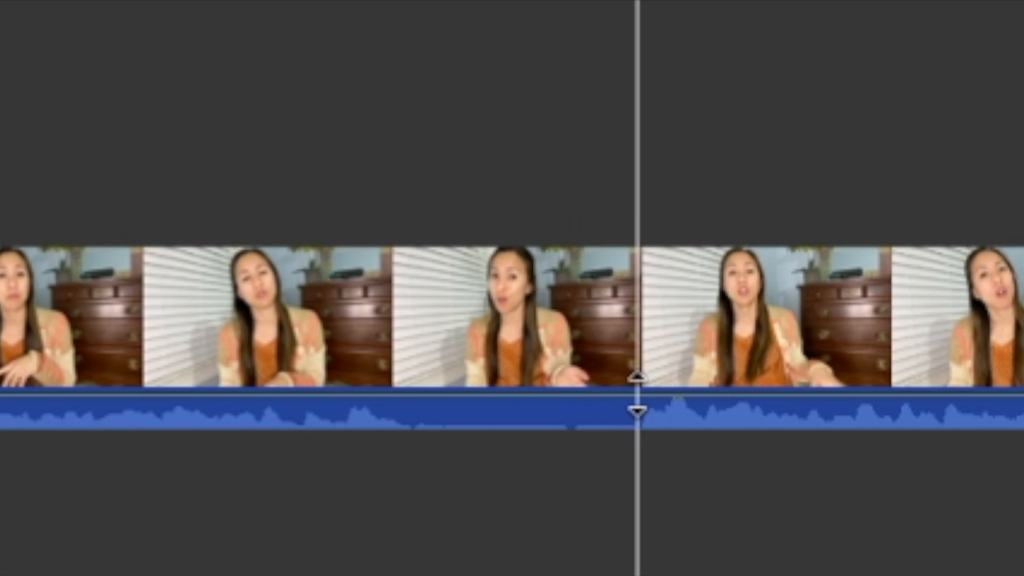
pyautogui.hscroll(10, 638, 395)
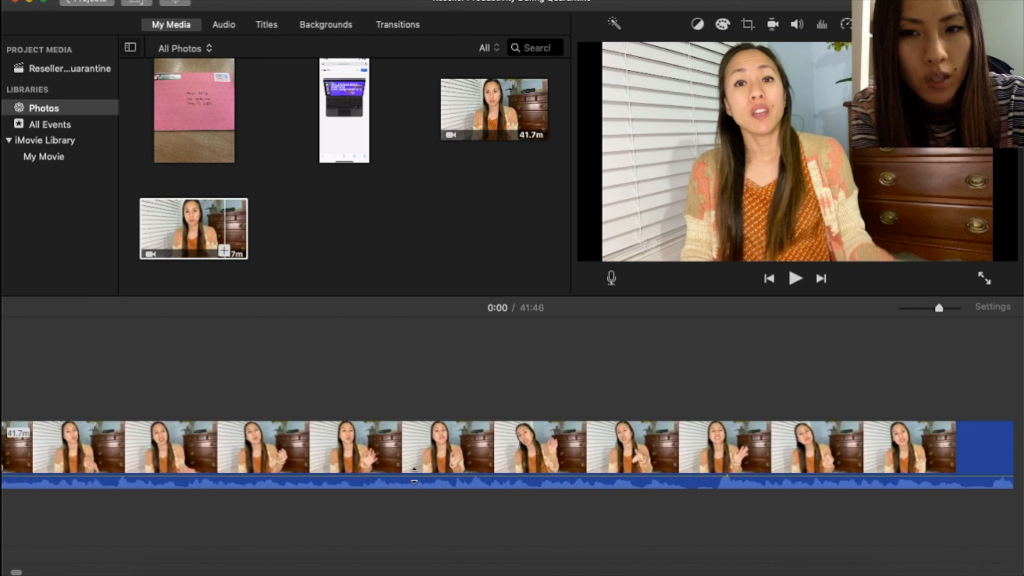
pyautogui.hscroll(3, 638, 395)
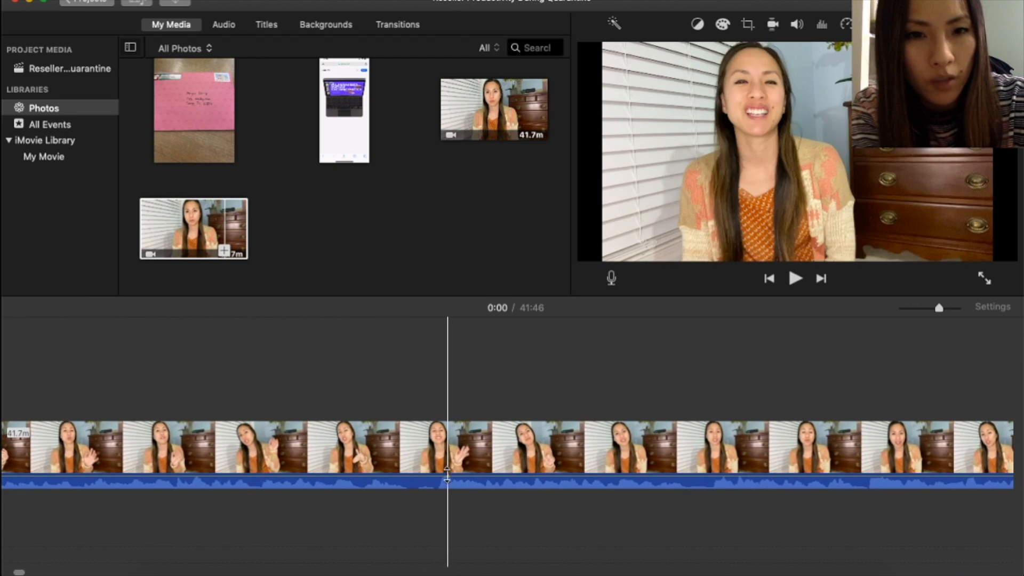
pyautogui.hscroll(5, 447, 485)
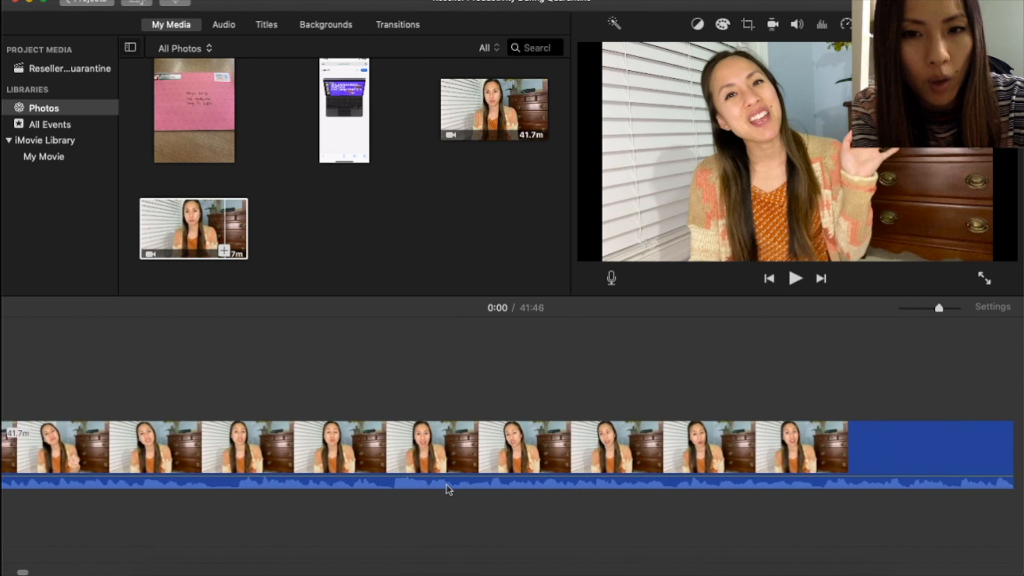
pyautogui.hscroll(3, 446, 485)
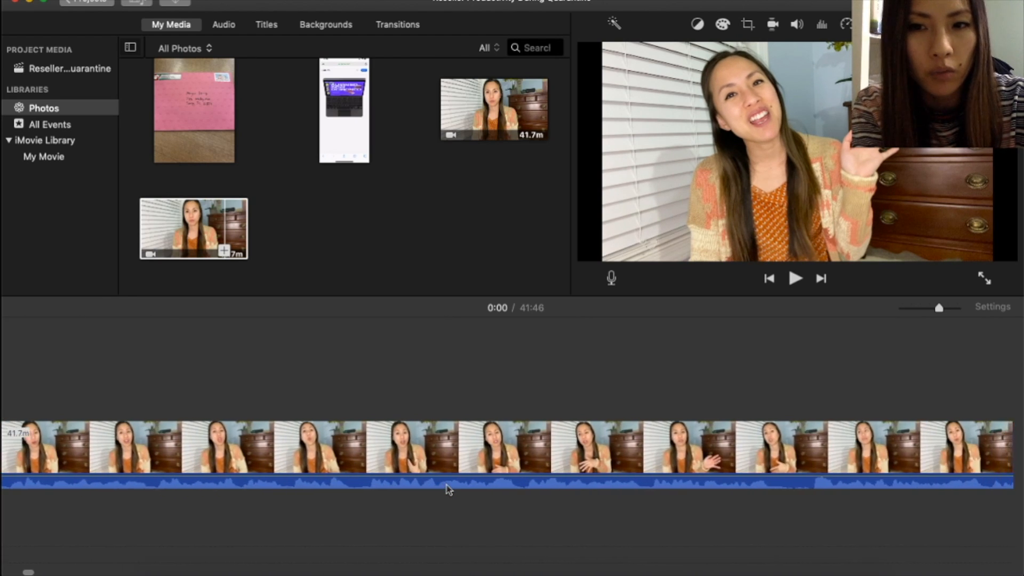
pyautogui.hscroll(-2, 446, 485)
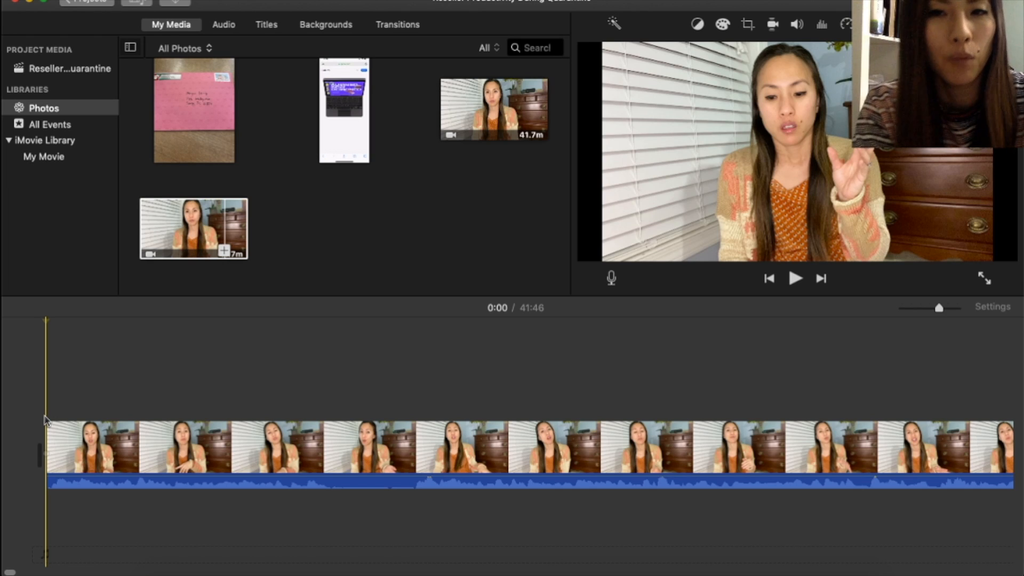
# Play the movie from its beginning, stop at the pause in speech at about 0:28, and split the clip there
pyautogui.press('XF86AudioRaiseVolume')
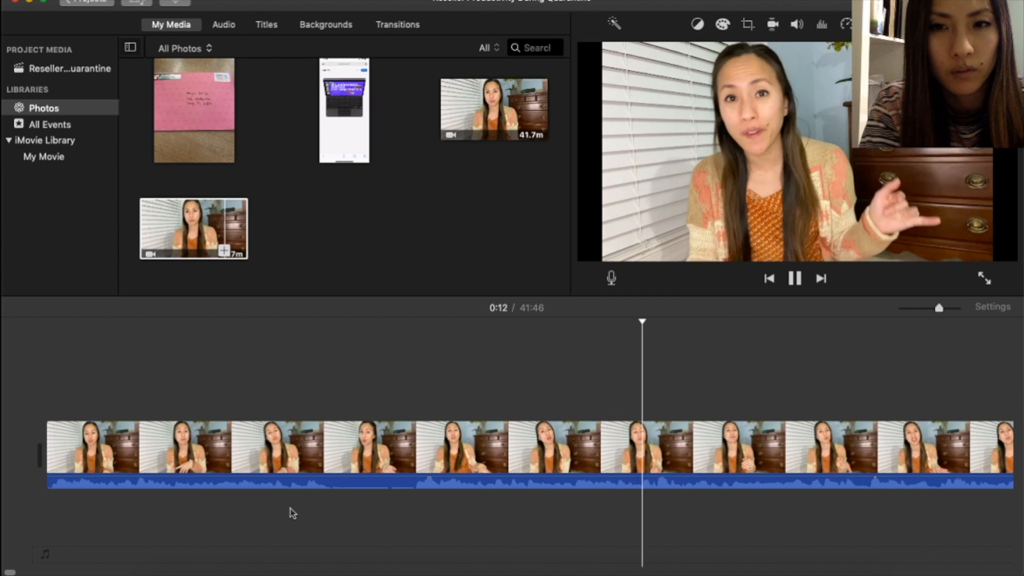
pyautogui.hscroll(5, 290, 508)
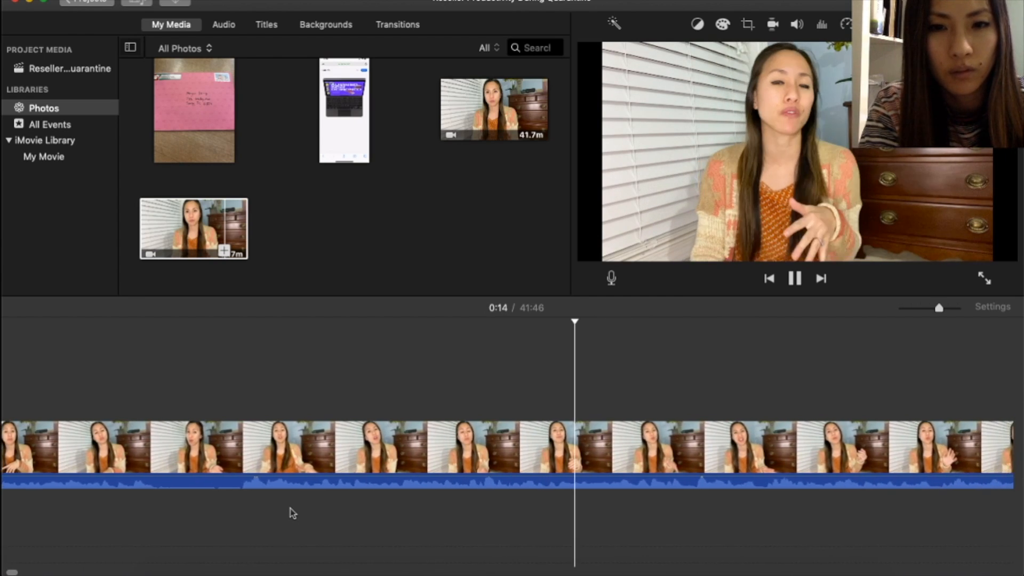
pyautogui.hscroll(5, 291, 507)
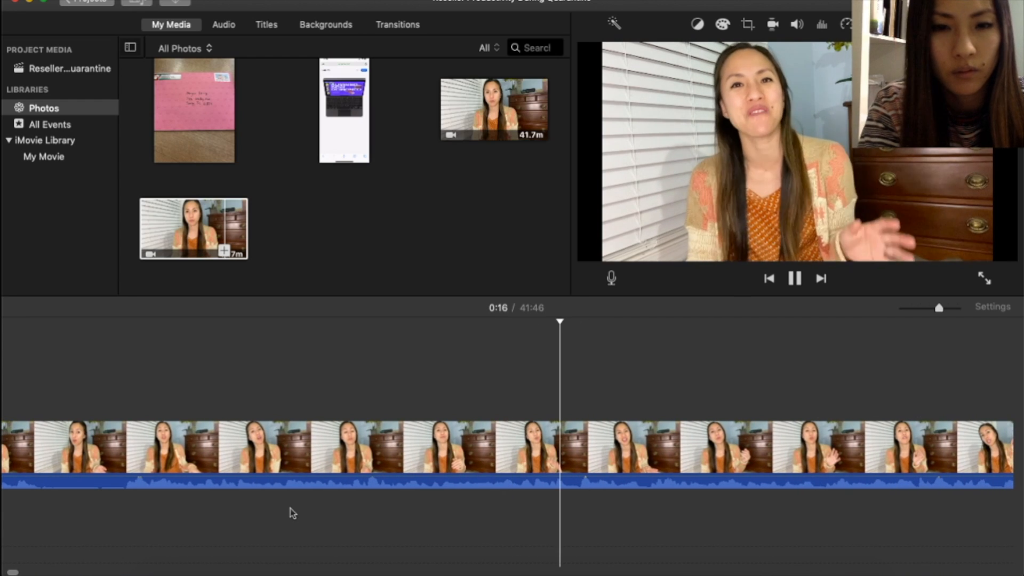
pyautogui.hscroll(5, 293, 513)
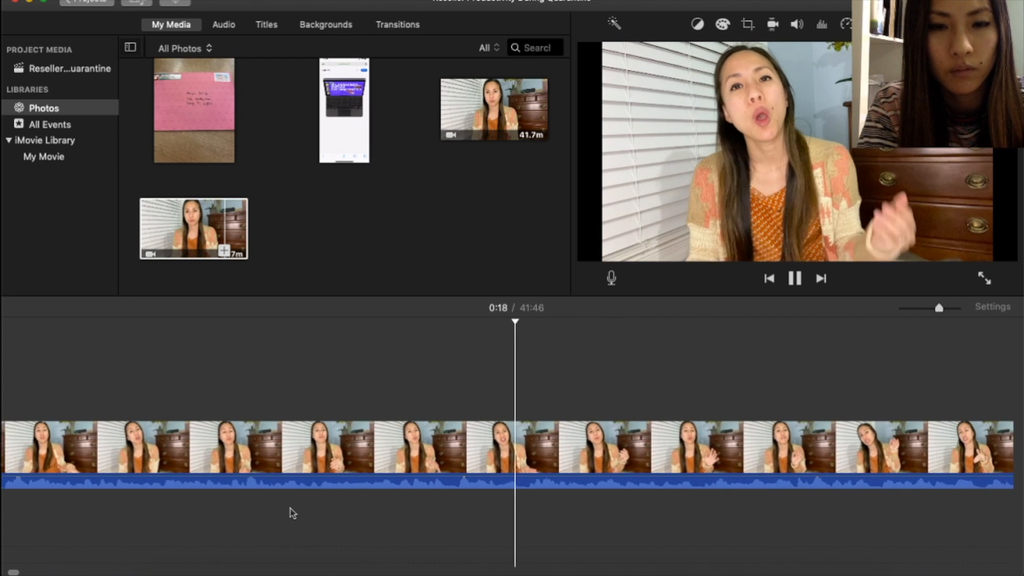
pyautogui.hscroll(5, 290, 508)
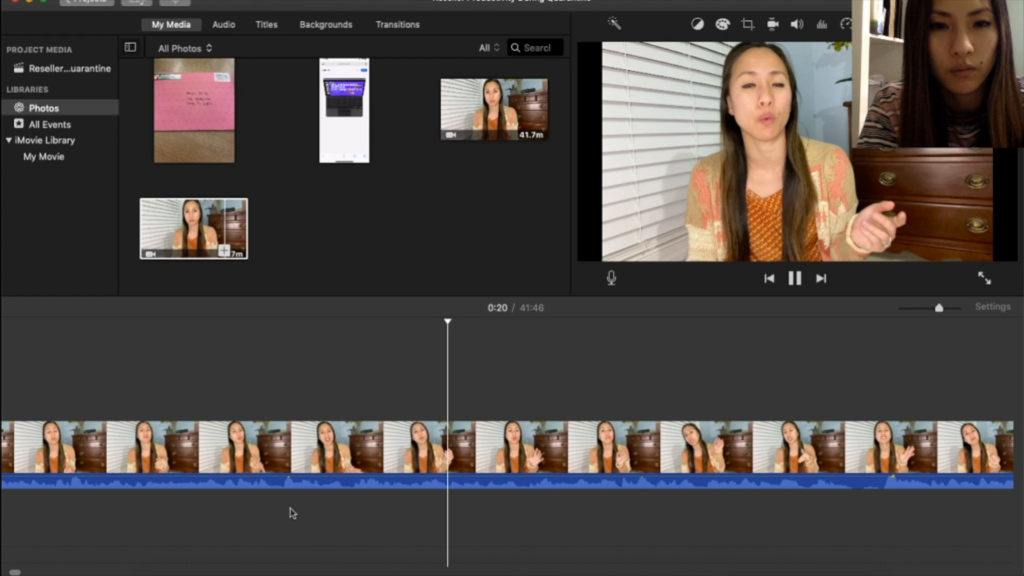
pyautogui.hscroll(5, 290, 508)
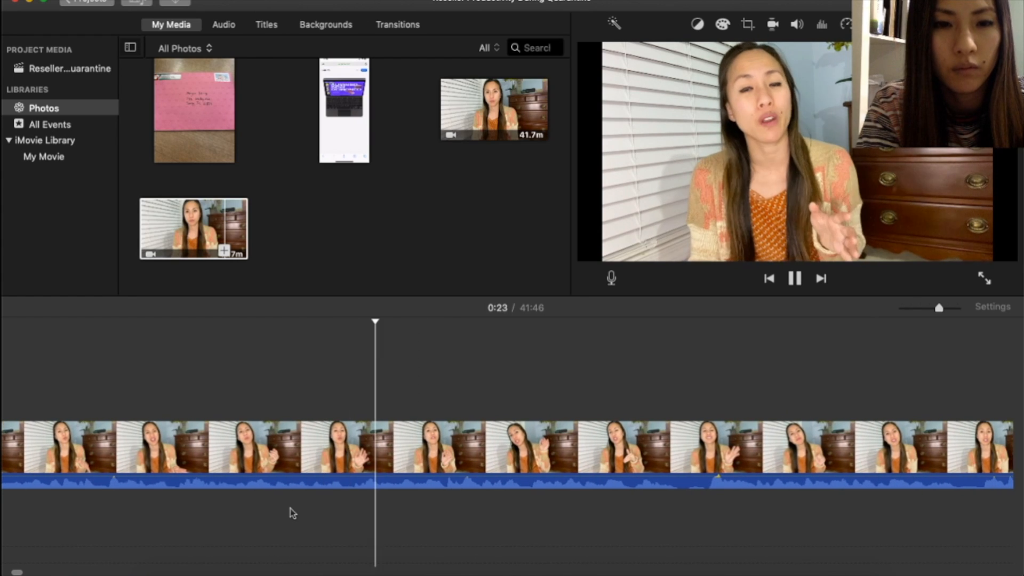
pyautogui.hscroll(5, 291, 507)
pyautogui.hscroll(3, 290, 508)
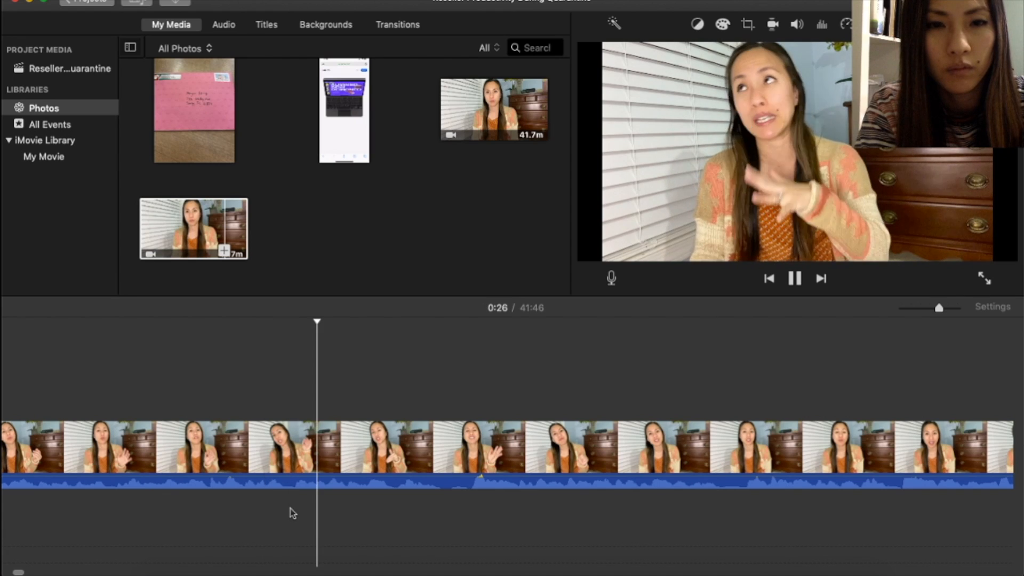
pyautogui.hscroll(5, 290, 508)
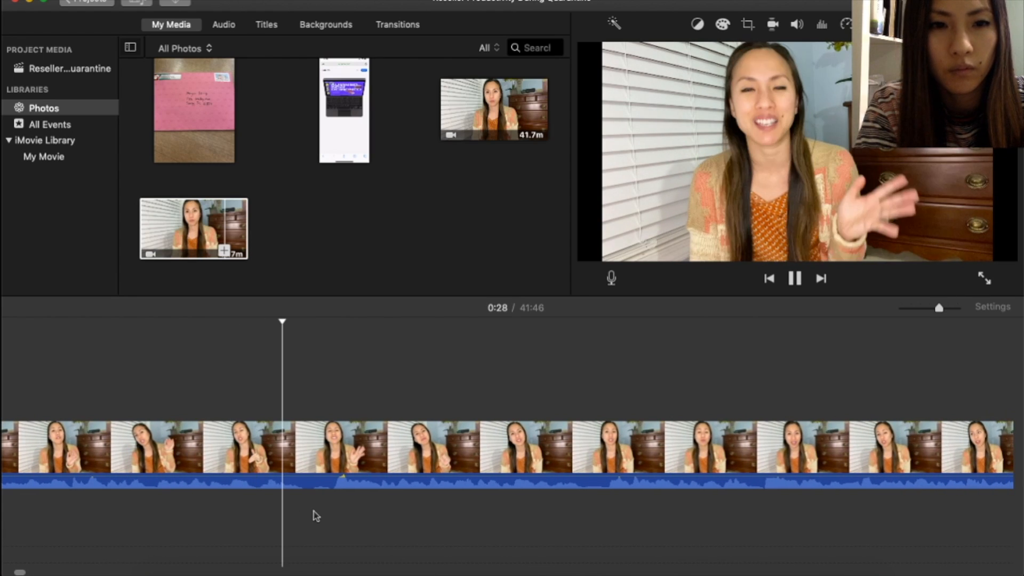
pyautogui.press('space')
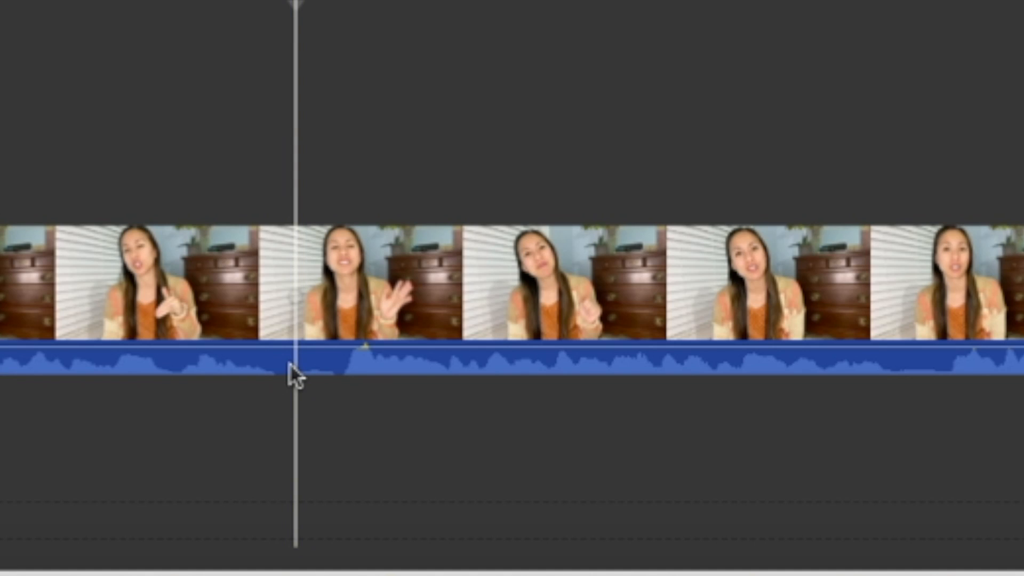
pyautogui.rightClick(312, 488)
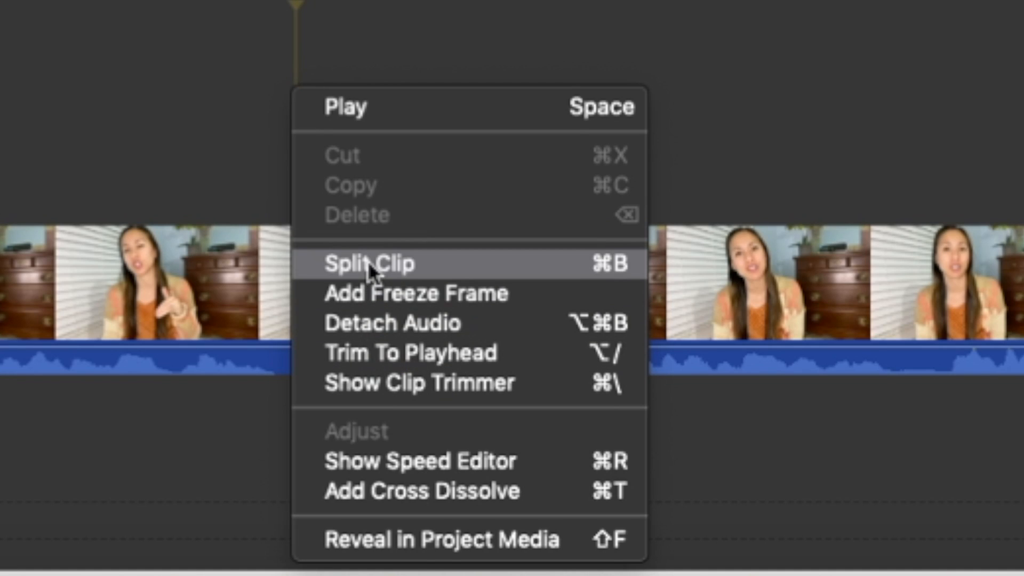
pyautogui.click(369, 263)
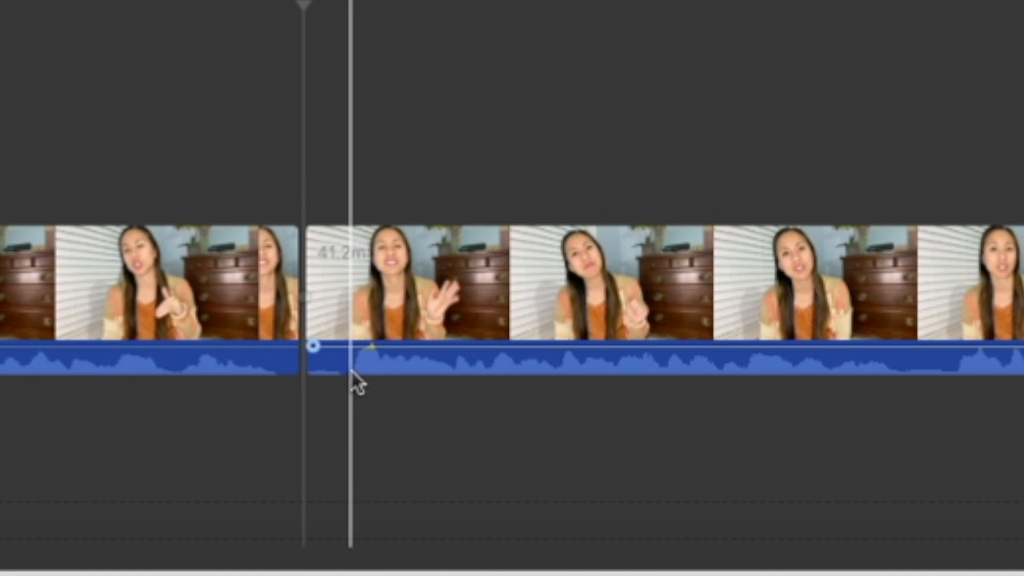
# Split the second clip just before its speech starts and delete the silent 0.4 s piece in front
pyautogui.click(348, 368)
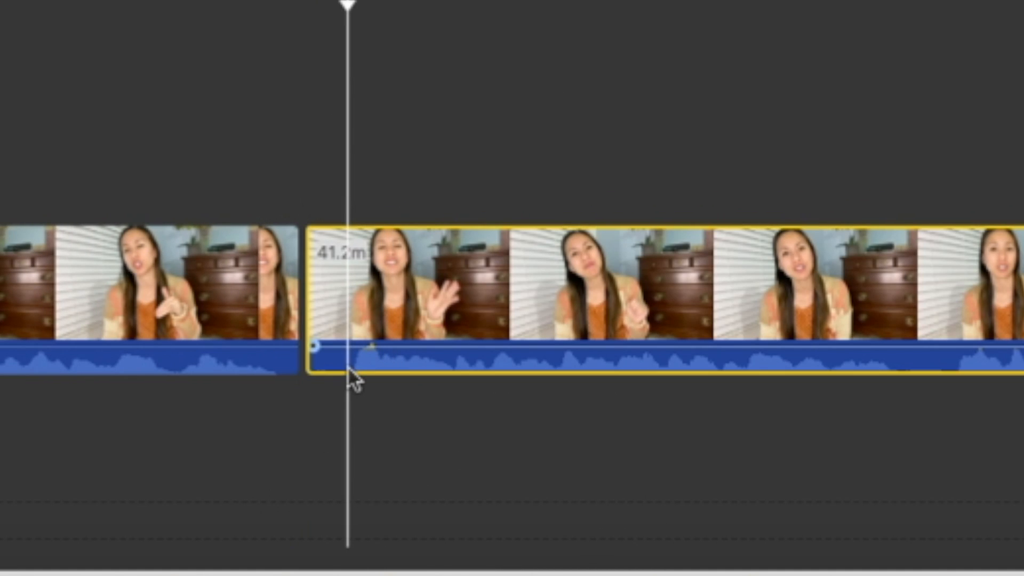
pyautogui.rightClick(348, 366)
pyautogui.click(396, 267)
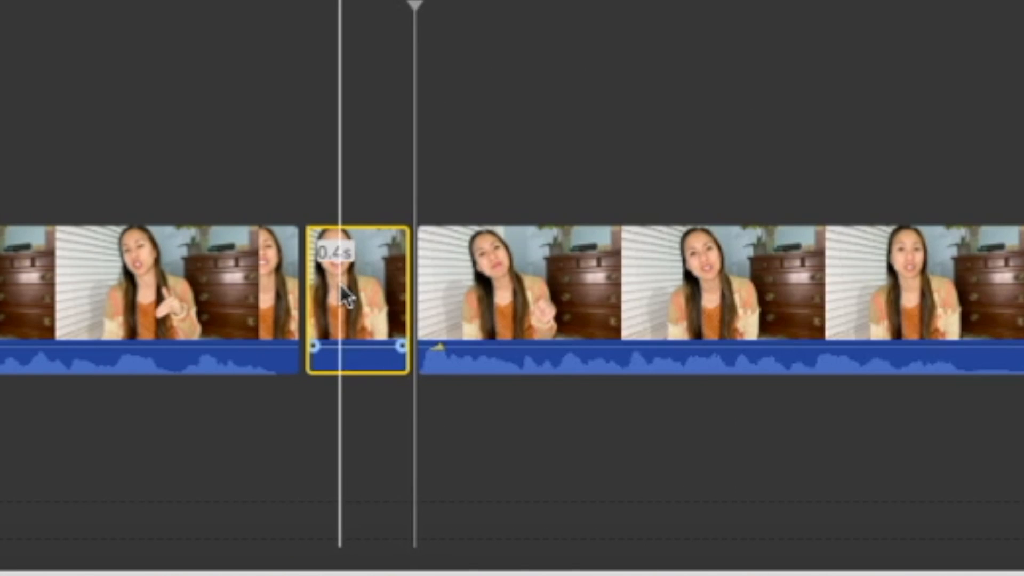
pyautogui.click(341, 285)
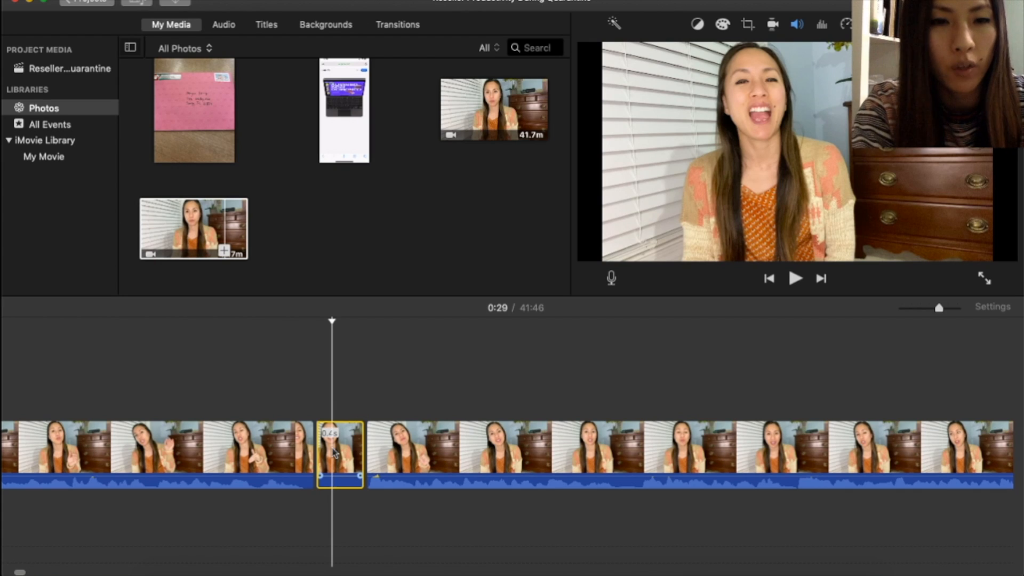
pyautogui.press('Delete')
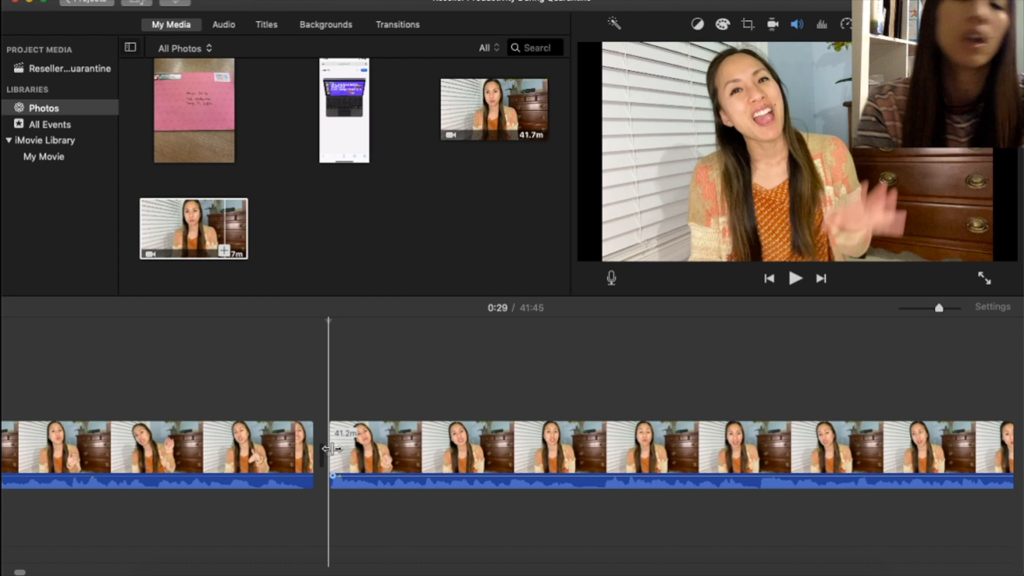
# Split the first clip at about 0:07, where the speech resumes after the pause, and delete the part before the split
pyautogui.moveTo(331, 449); pyautogui.dragTo(541, 454)
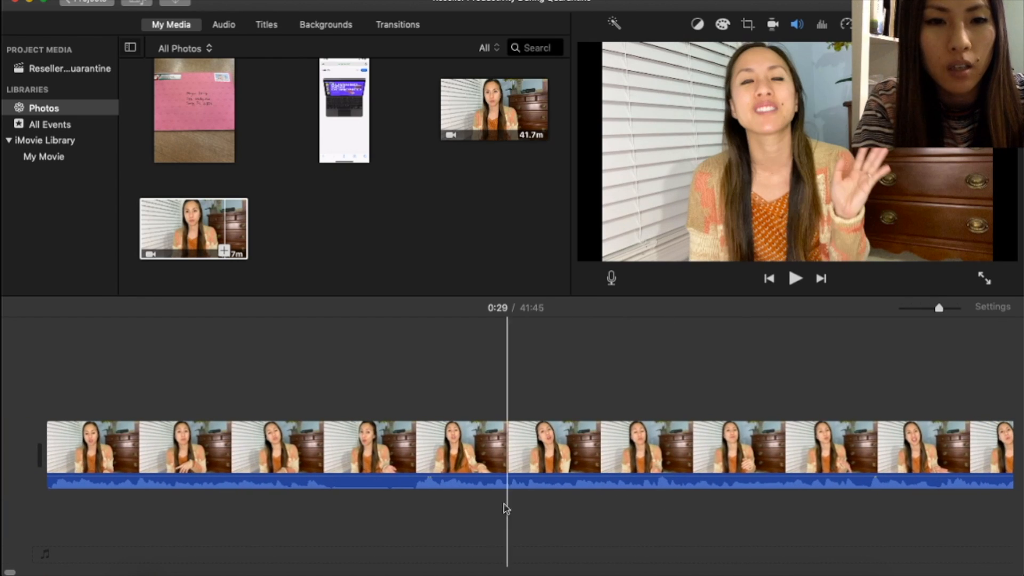
pyautogui.click(417, 490)
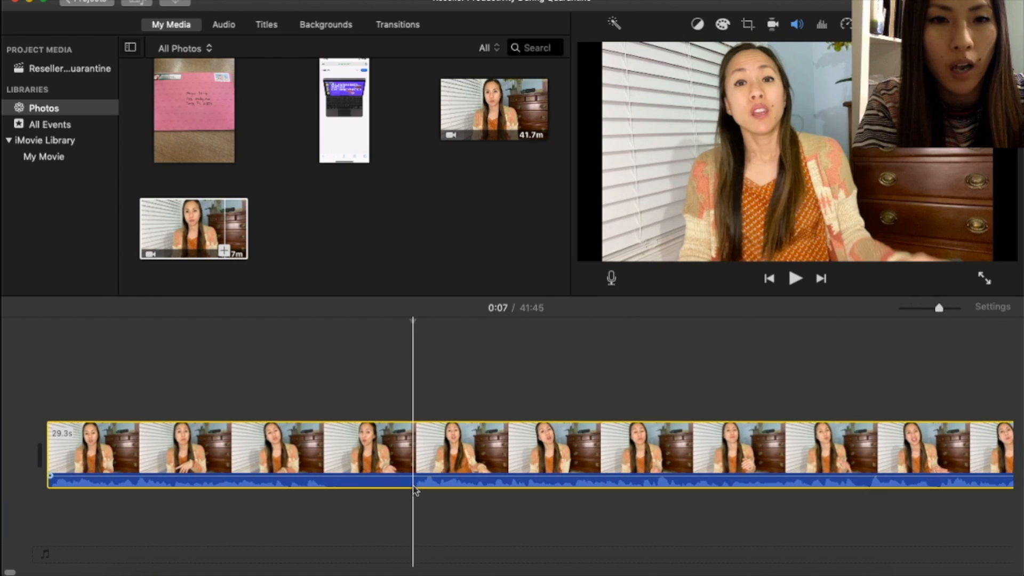
pyautogui.rightClick(415, 490)
pyautogui.click(446, 436)
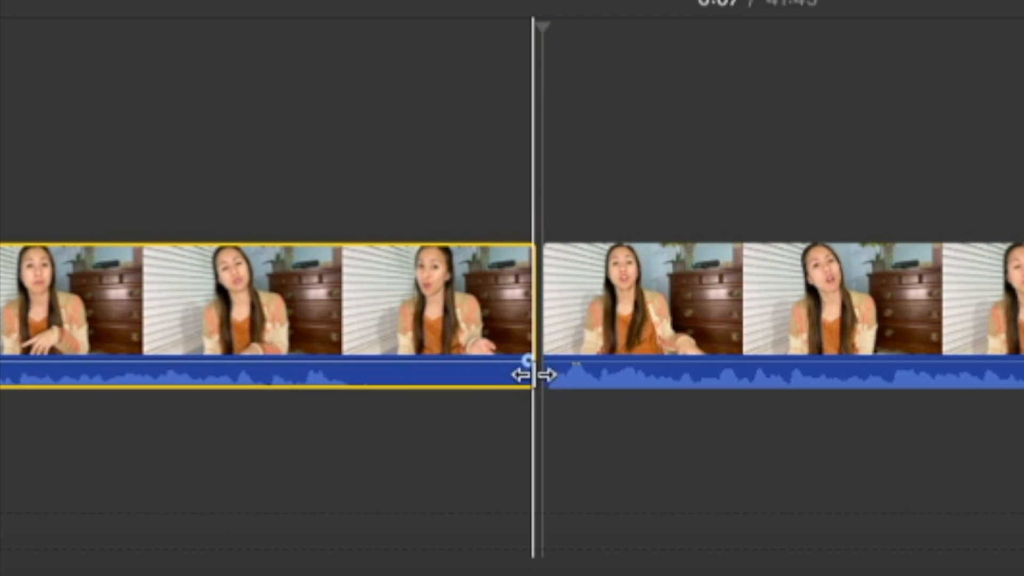
pyautogui.moveTo(549, 389)
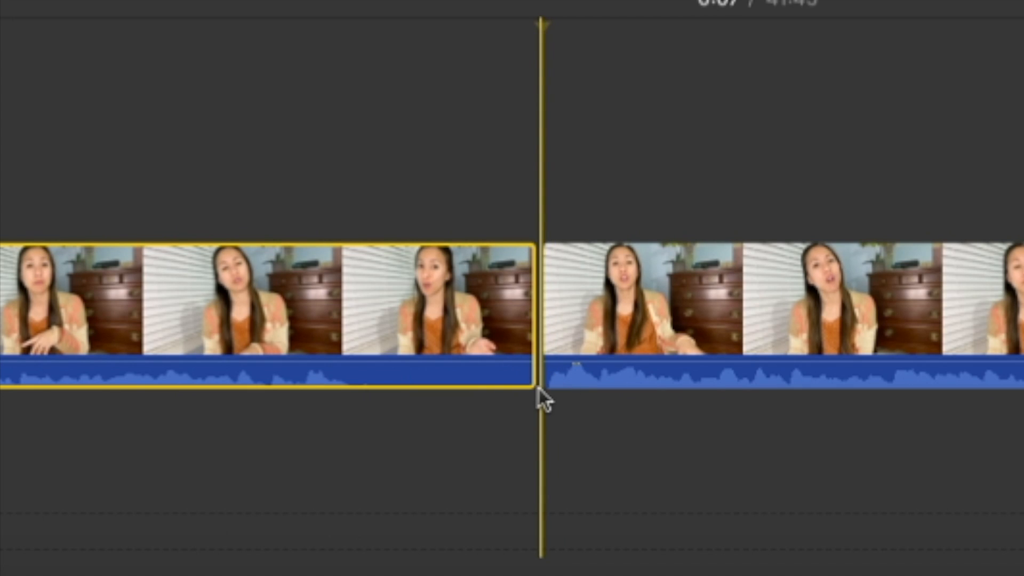
pyautogui.click(412, 325)
pyautogui.press('Delete')
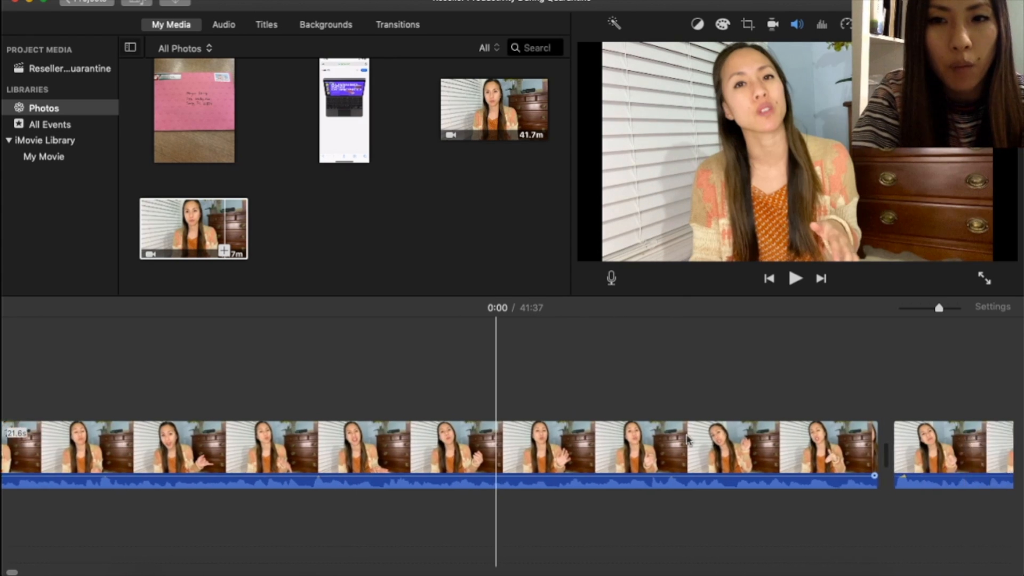
# Add the song "02 - Ti - Your Court.m4a" from the Downloads folder in Finder as background music beneath the second video clip
pyautogui.hscroll(10, 688, 441)
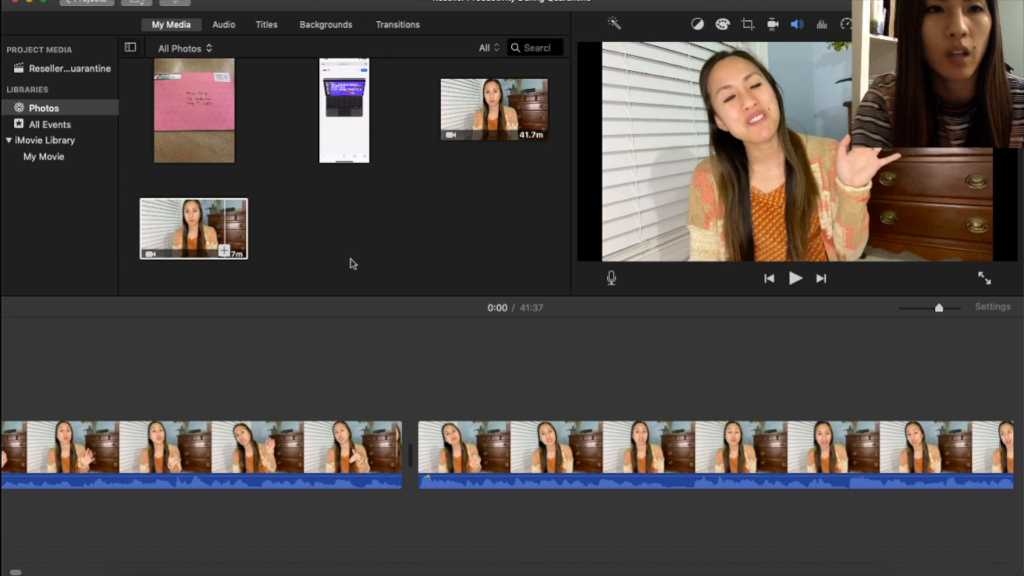
pyautogui.moveTo(160, 572)
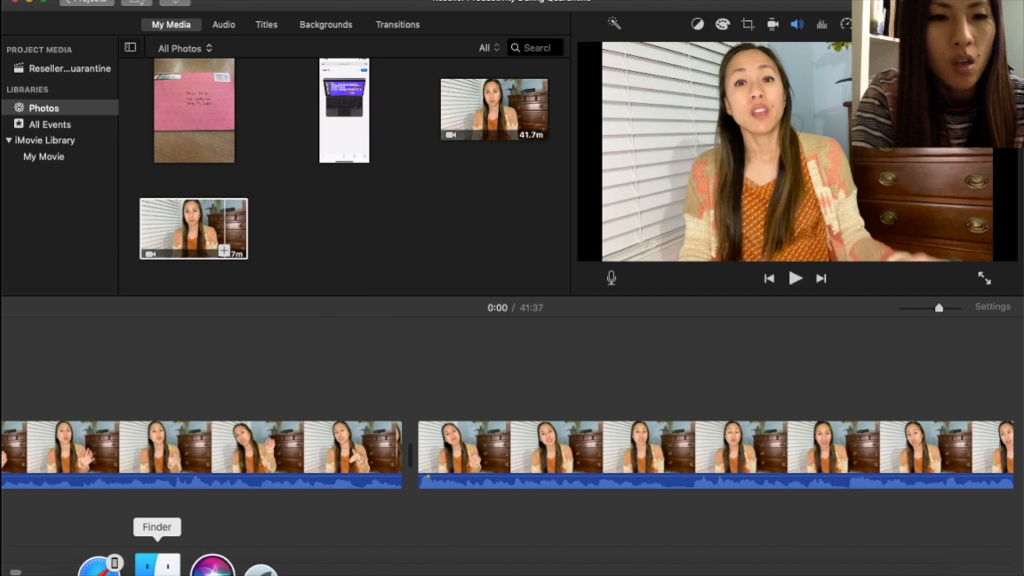
pyautogui.click(158, 564)
pyautogui.click(139, 178)
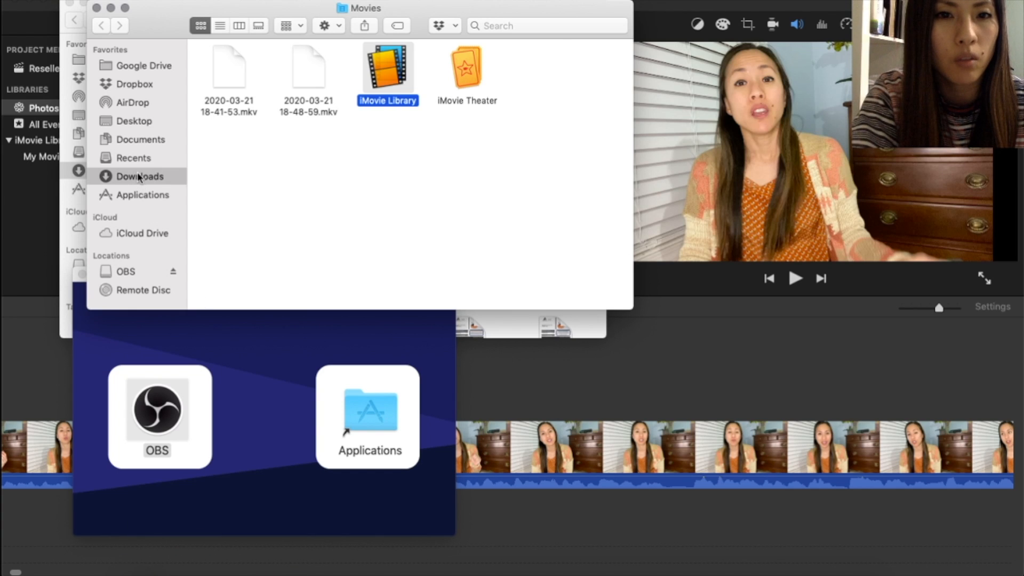
pyautogui.scroll(-3, 372, 171)
pyautogui.scroll(5, 373, 171)
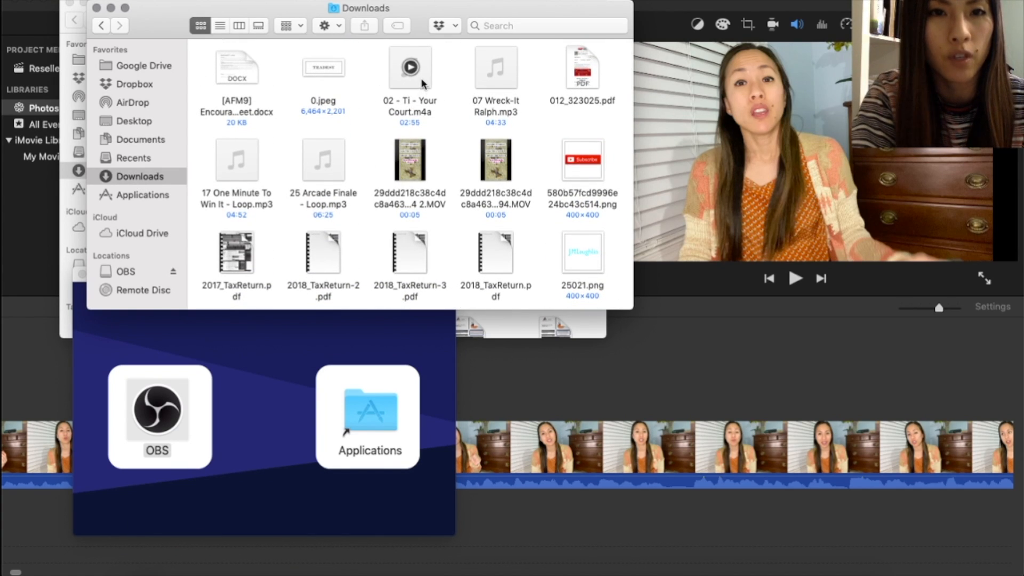
pyautogui.moveTo(421, 84); pyautogui.dragTo(531, 488)
pyautogui.click(599, 379)
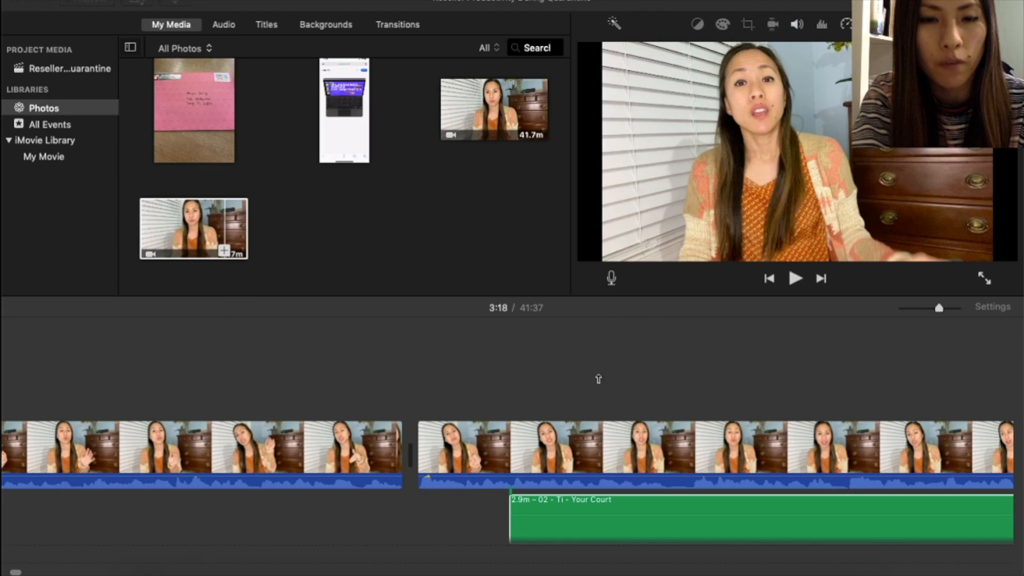
# Move the music earlier under the intro clip so the change in its waveform lines up with the cut between the two video clips
pyautogui.moveTo(620, 505); pyautogui.dragTo(147, 509)
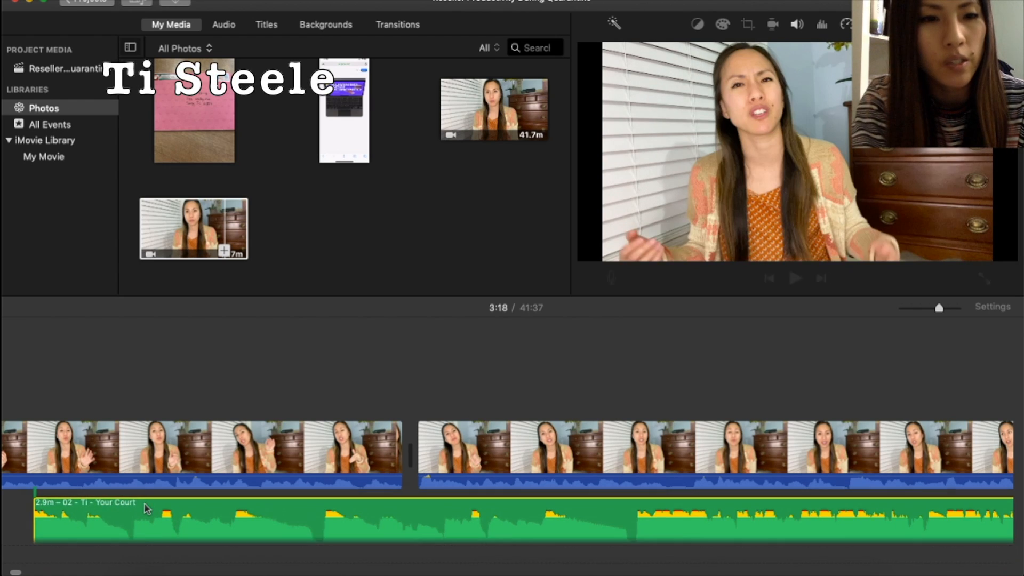
pyautogui.hscroll(-5, 171, 529)
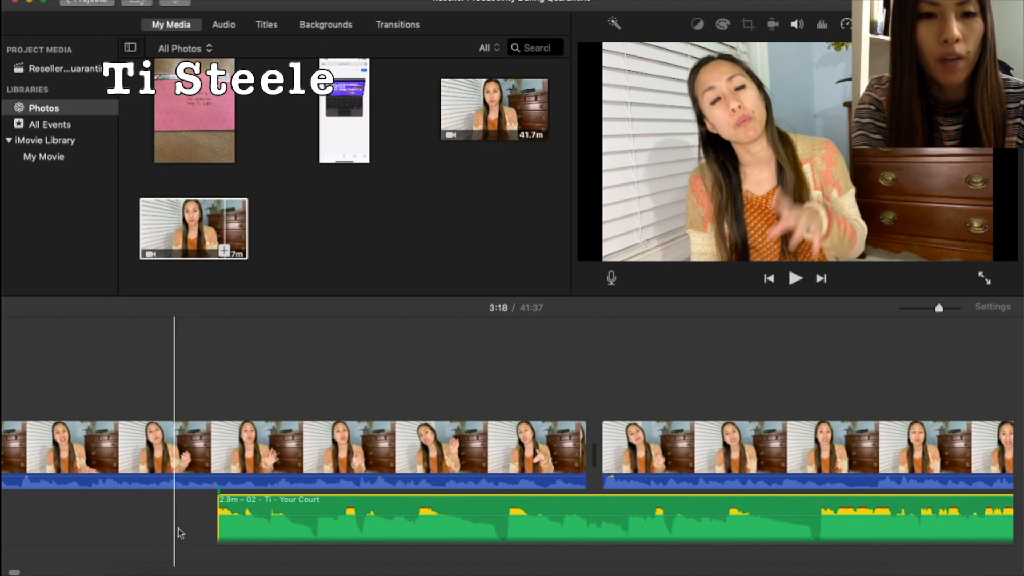
pyautogui.moveTo(335, 507); pyautogui.dragTo(133, 506)
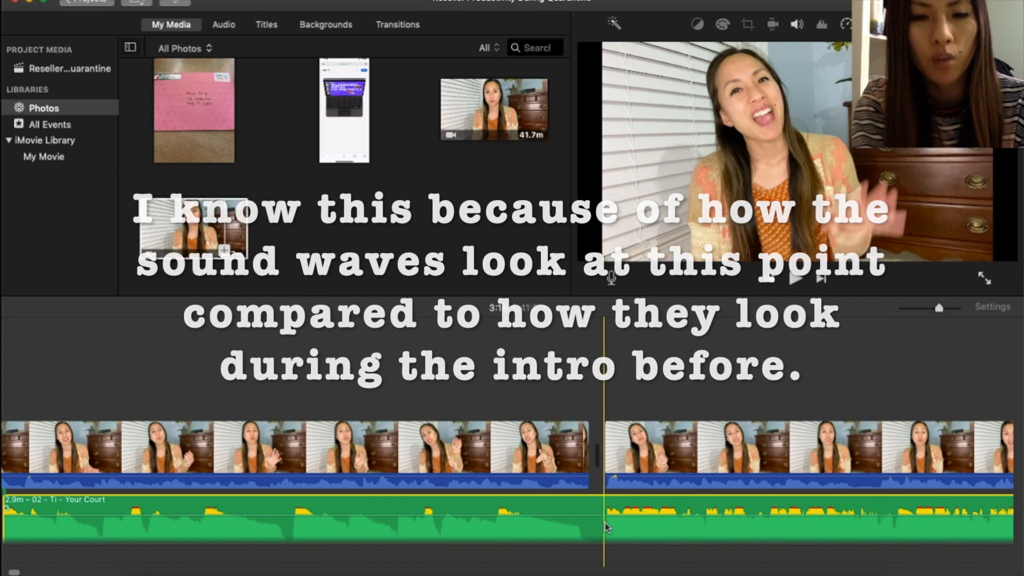
# Split the "Your Court" music at the cut between the two video clips, at 0:21
pyautogui.click(604, 525)
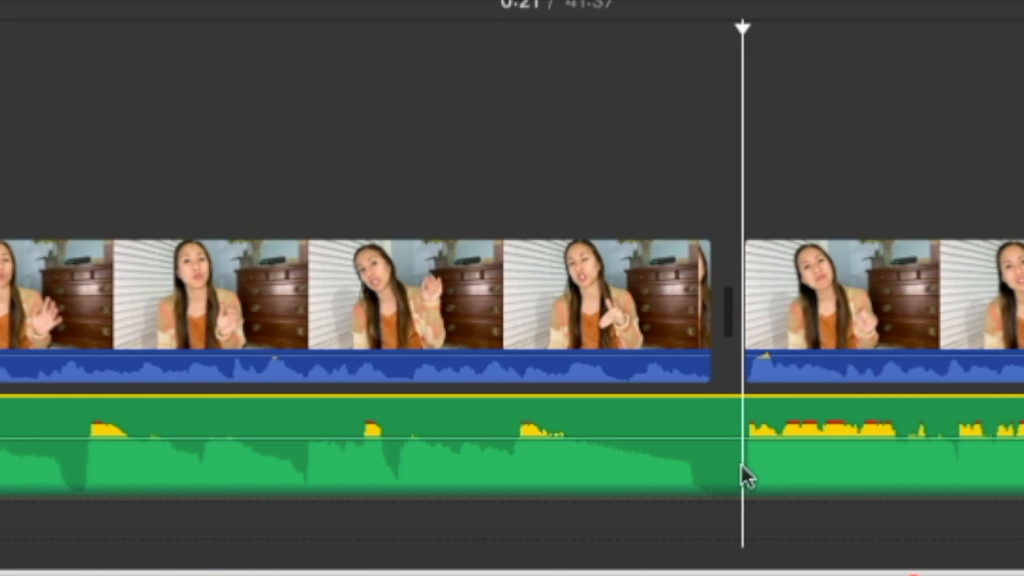
pyautogui.rightClick(741, 463)
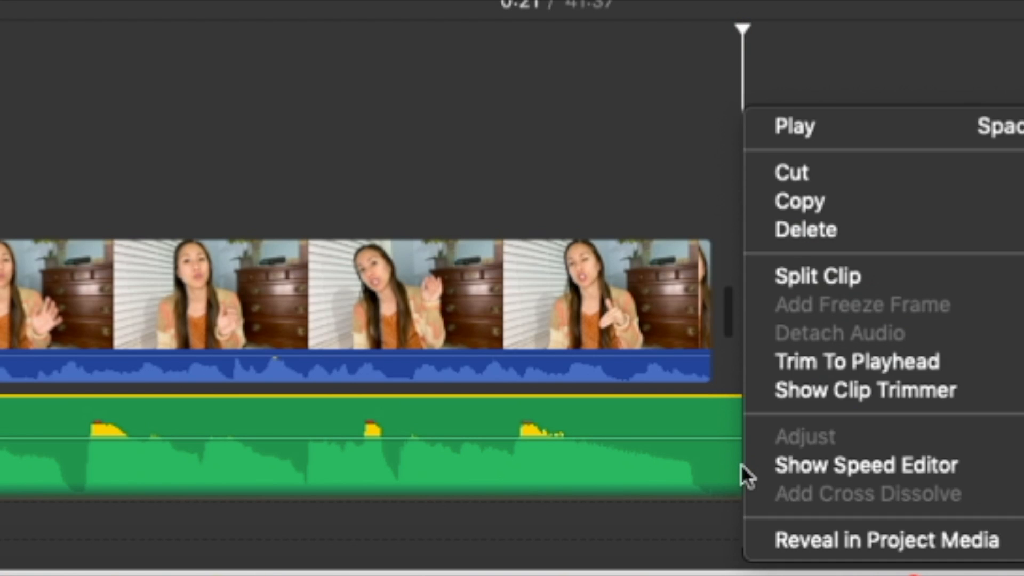
pyautogui.click(784, 274)
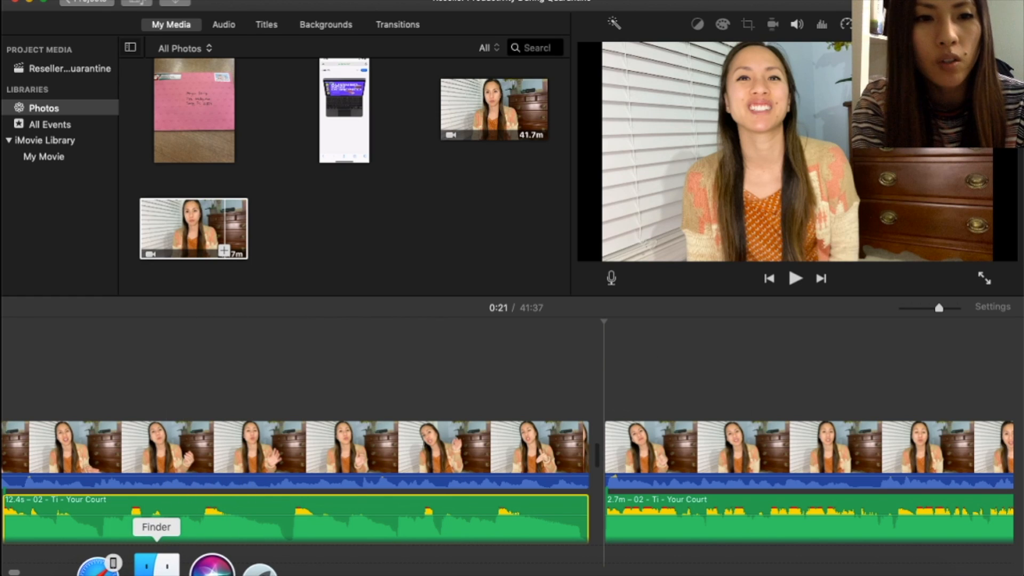
# Insert the BUMPER video from the Downloads folder in Finder between the intro clip and the main clip at 0:21
pyautogui.click(156, 566)
pyautogui.scroll(-10, 421, 212)
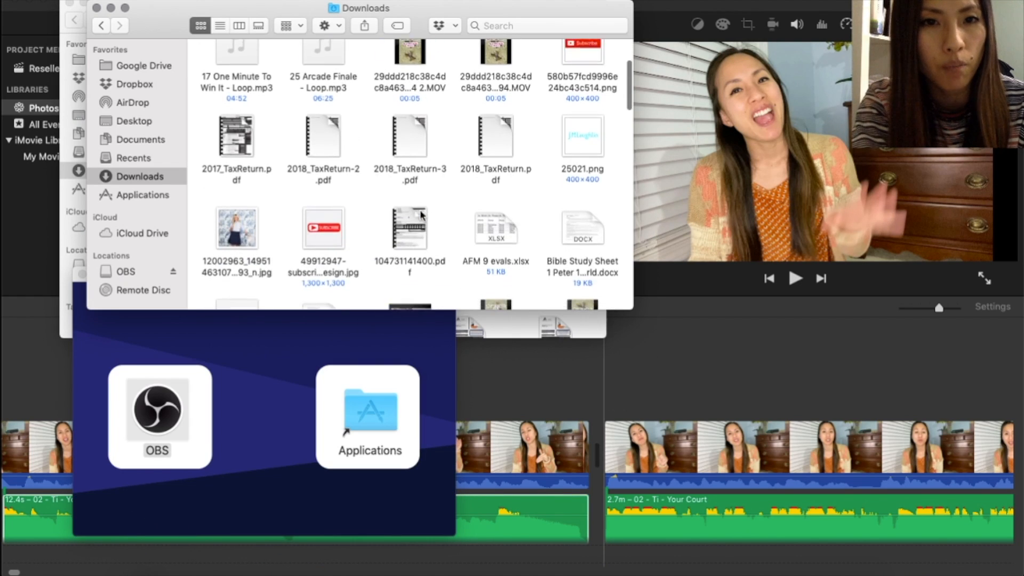
pyautogui.moveTo(418, 143); pyautogui.dragTo(599, 453)
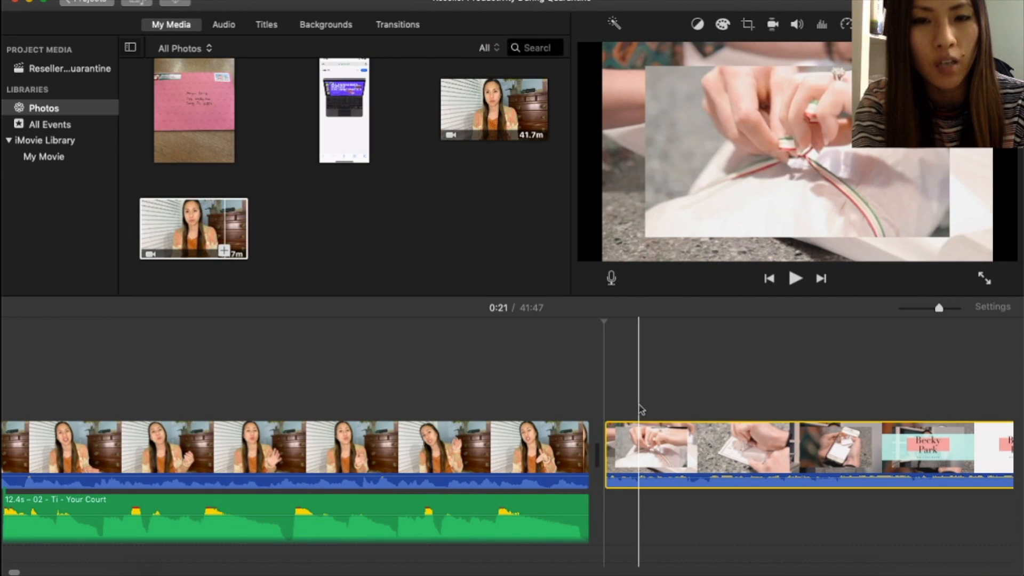
pyautogui.hscroll(10, 641, 410)
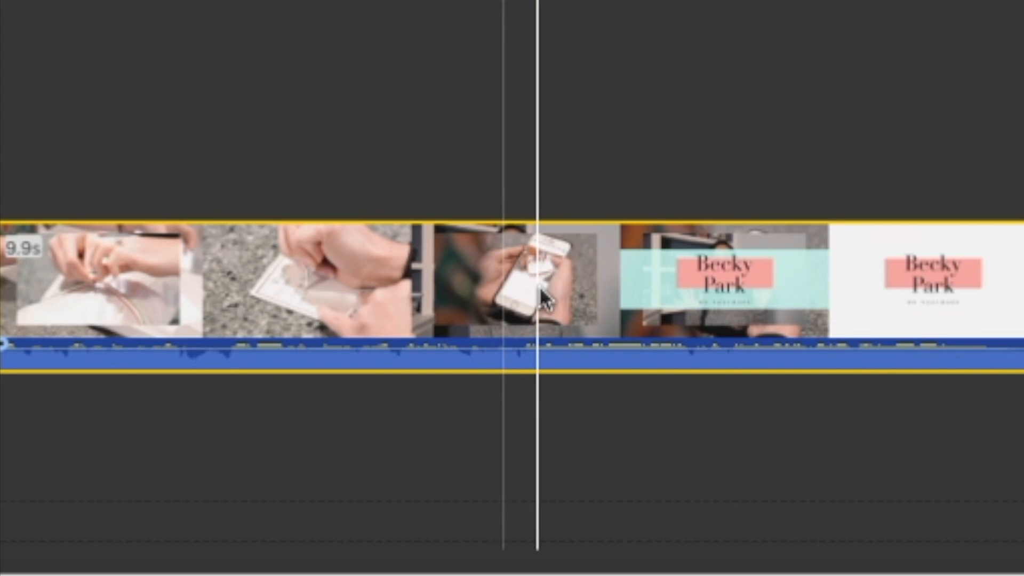
# Detach the audio from the BUMPER clip and delete the detached audio
pyautogui.rightClick(543, 298)
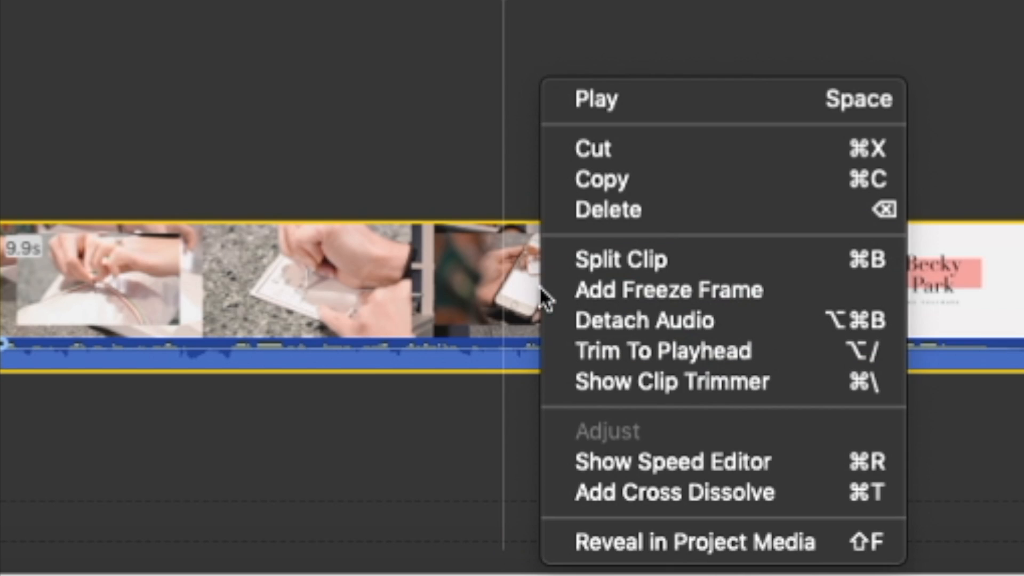
pyautogui.click(629, 327)
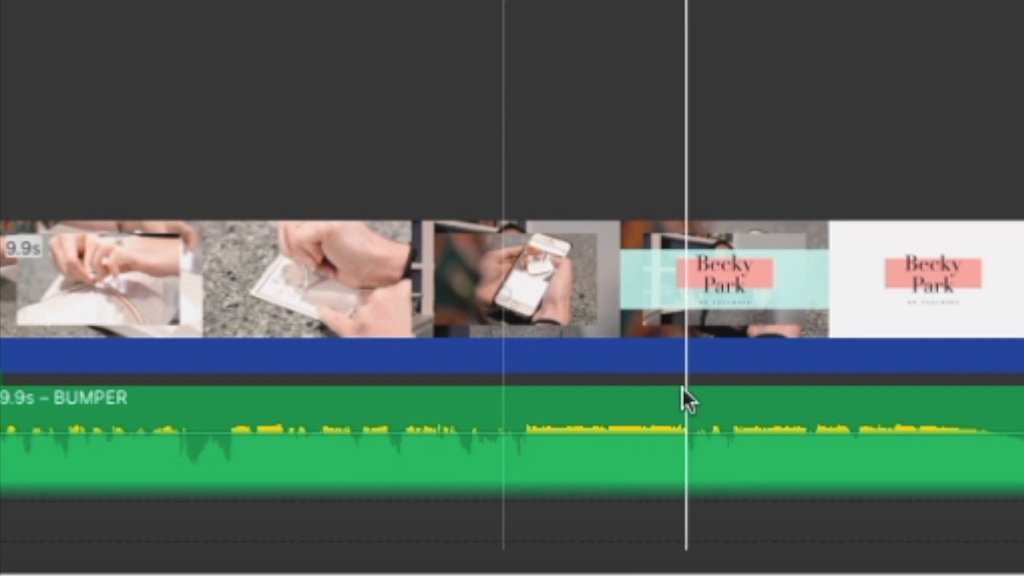
pyautogui.click(674, 415)
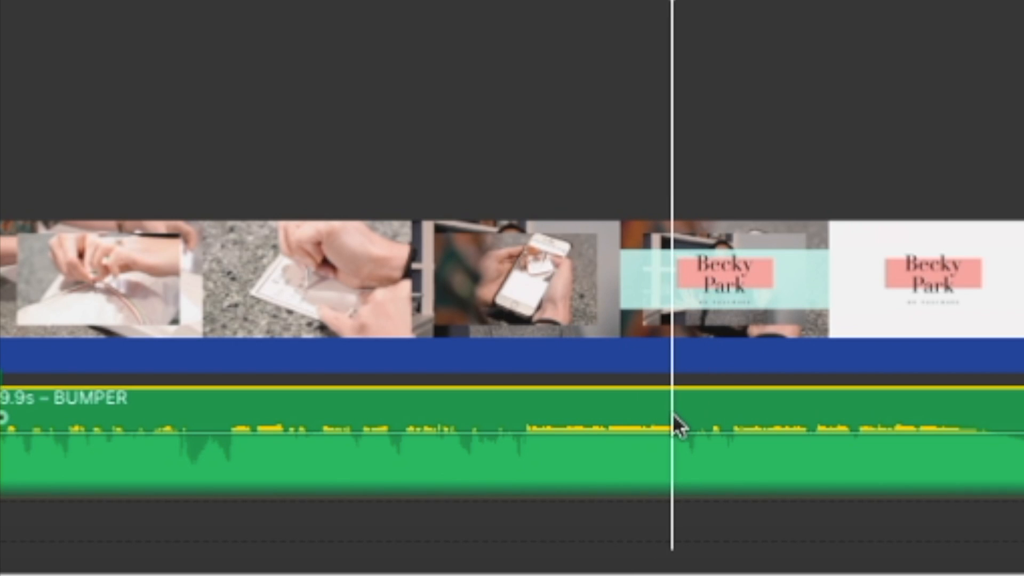
pyautogui.press('Delete')
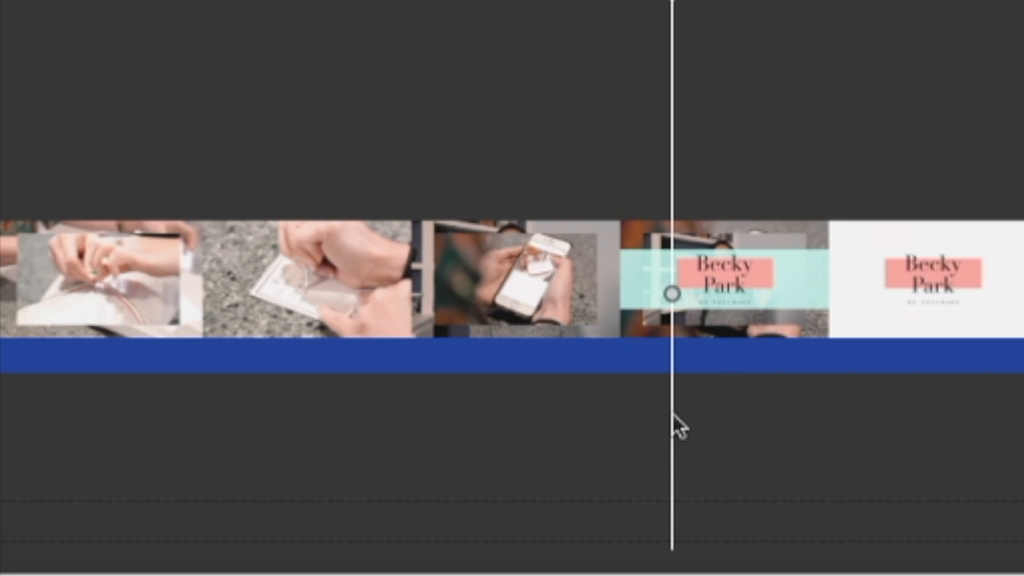
# Align the 2.7-minute music piece with the start of the BUMPER clip and lower its volume until the waveform no longer peaks
pyautogui.moveTo(776, 511); pyautogui.dragTo(288, 504)
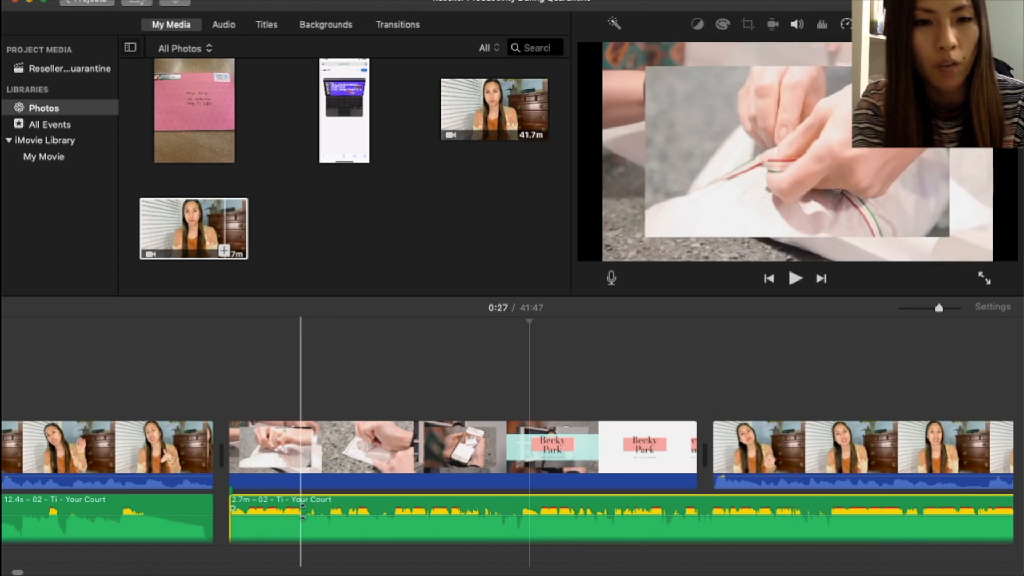
pyautogui.hscroll(-5, 282, 504)
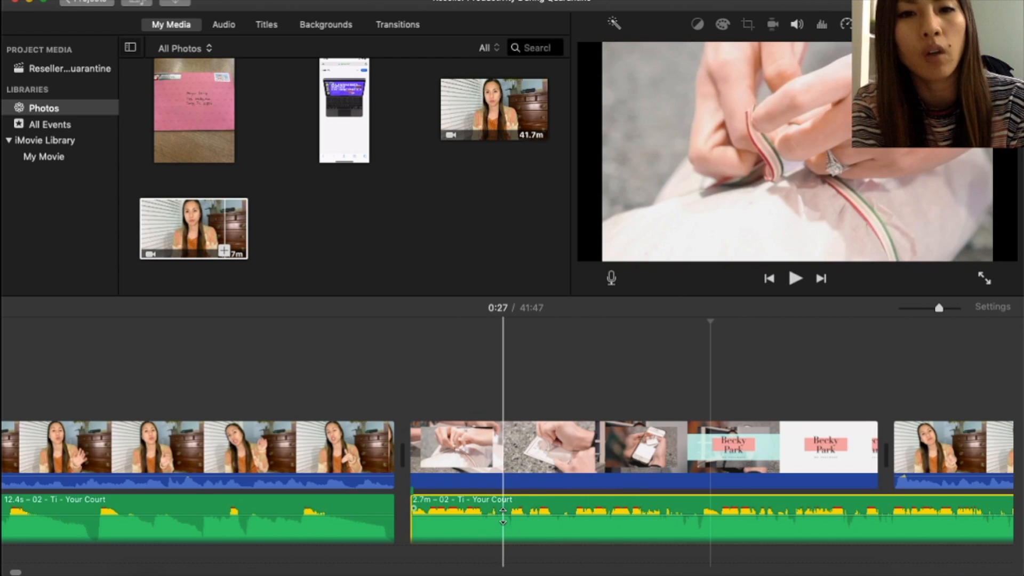
pyautogui.click(503, 516)
pyautogui.moveTo(503, 516); pyautogui.dragTo(505, 519)
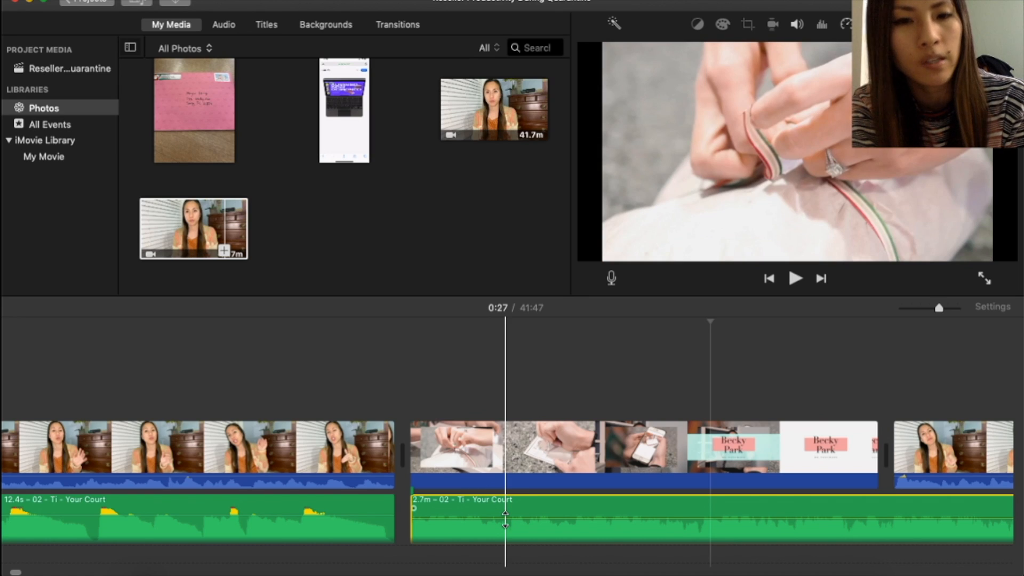
# Lower the volume of the 12.4 s music piece under the intro clip to about 11%
pyautogui.hscroll(-5, 506, 519)
pyautogui.click(485, 519)
pyautogui.moveTo(485, 519); pyautogui.dragTo(485, 518)
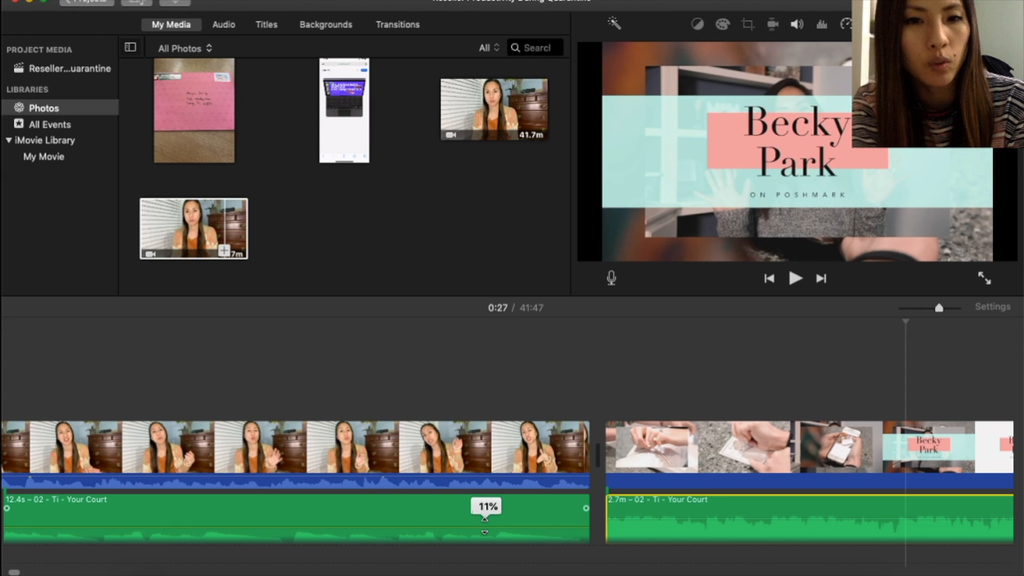
pyautogui.moveTo(485, 519); pyautogui.dragTo(487, 521)
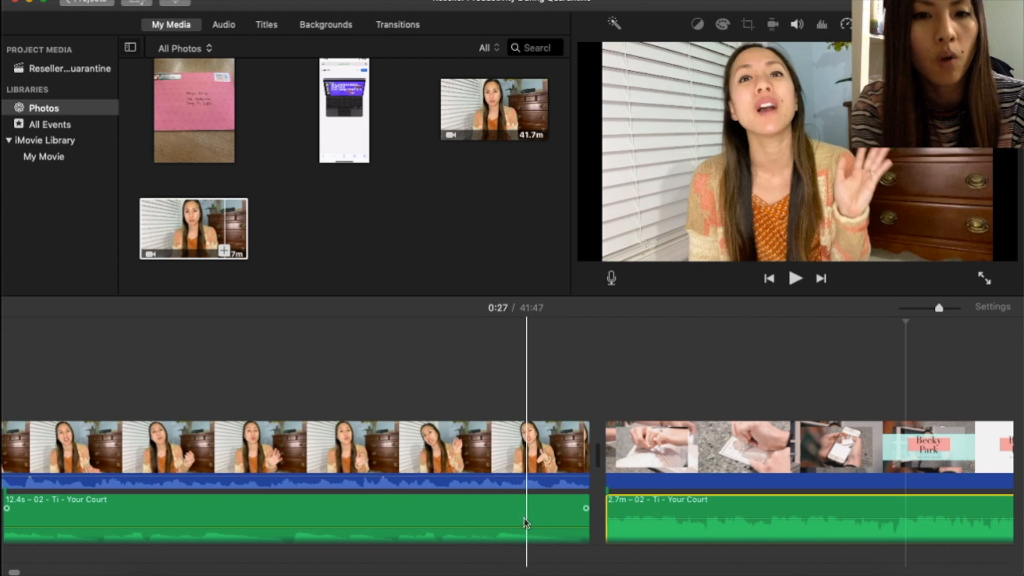
# Play the end of the intro into the BUMPER clip to check the music levels, and stop at about 0:24
pyautogui.hscroll(-1, 535, 517)
pyautogui.hscroll(-5, 535, 516)
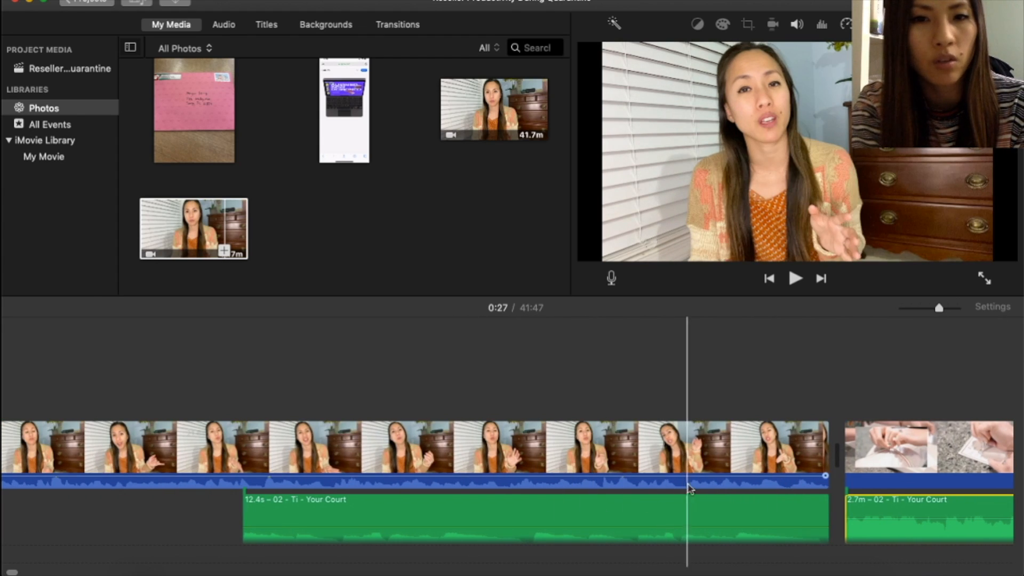
pyautogui.click(614, 384)
pyautogui.press('space')
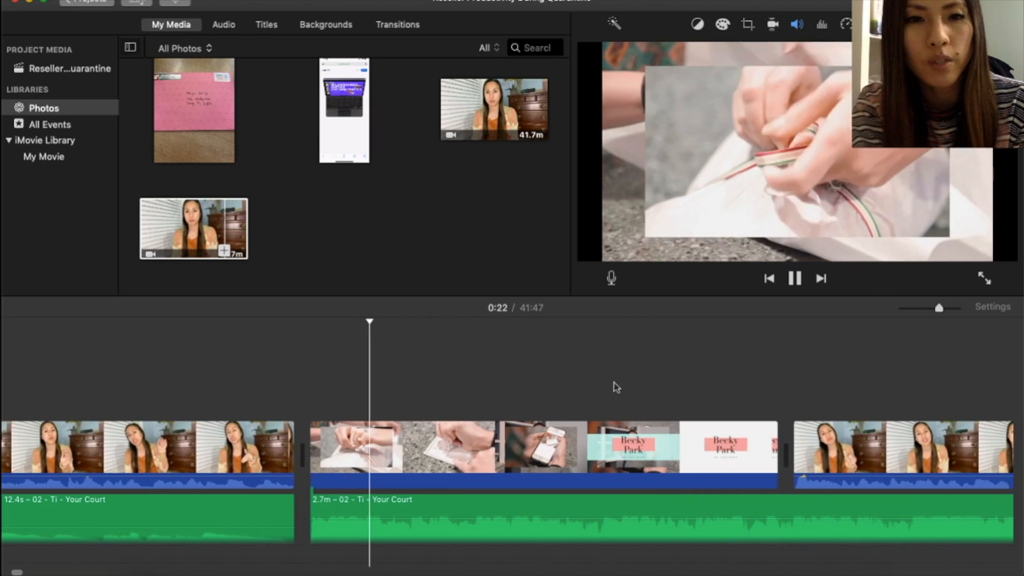
pyautogui.press('space')
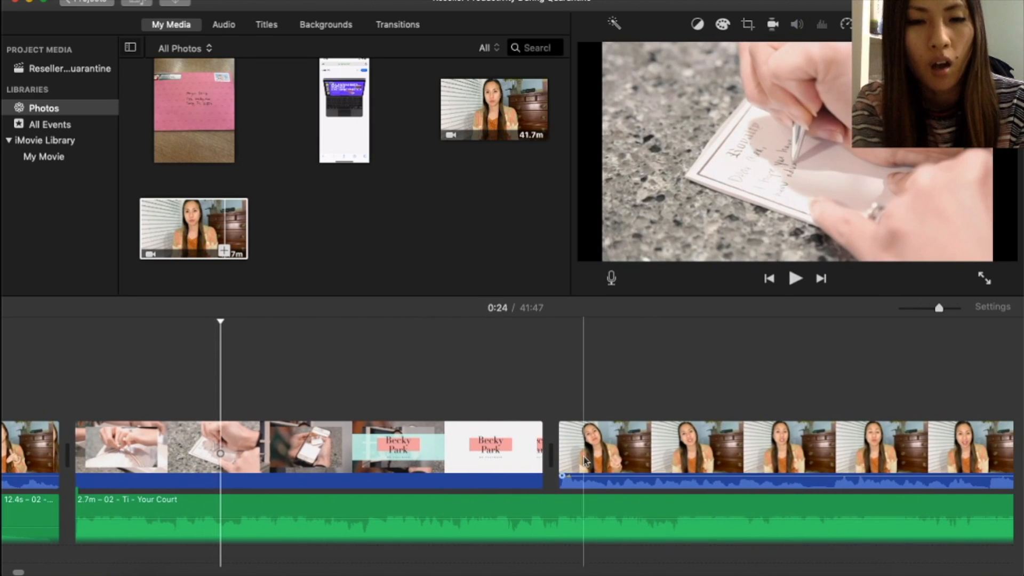
# Review the background music placed under the end of the intro and under the BUMPER clip
pyautogui.hscroll(-10, 527, 549)
pyautogui.hscroll(-2, 527, 551)
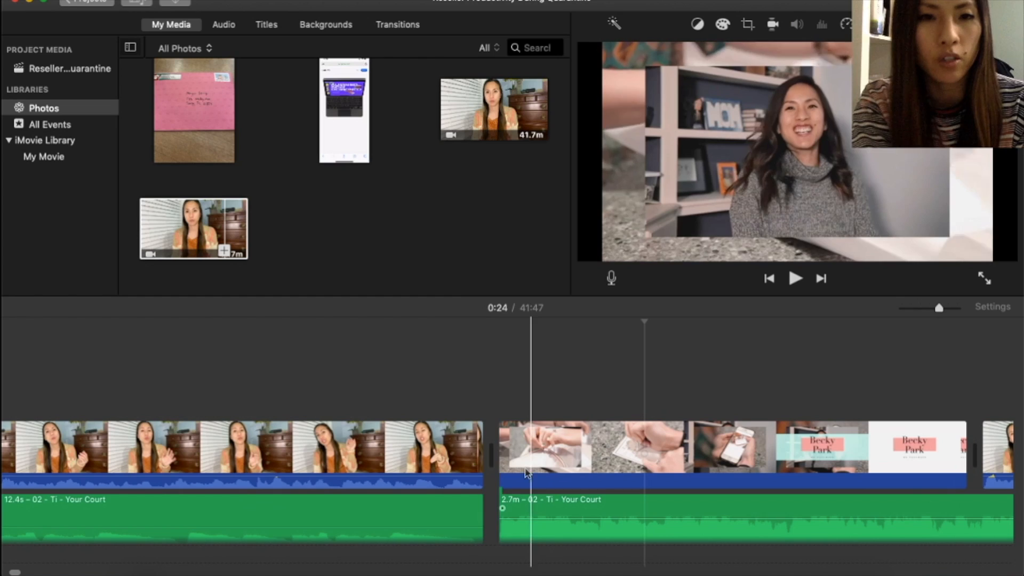
pyautogui.click(576, 441)
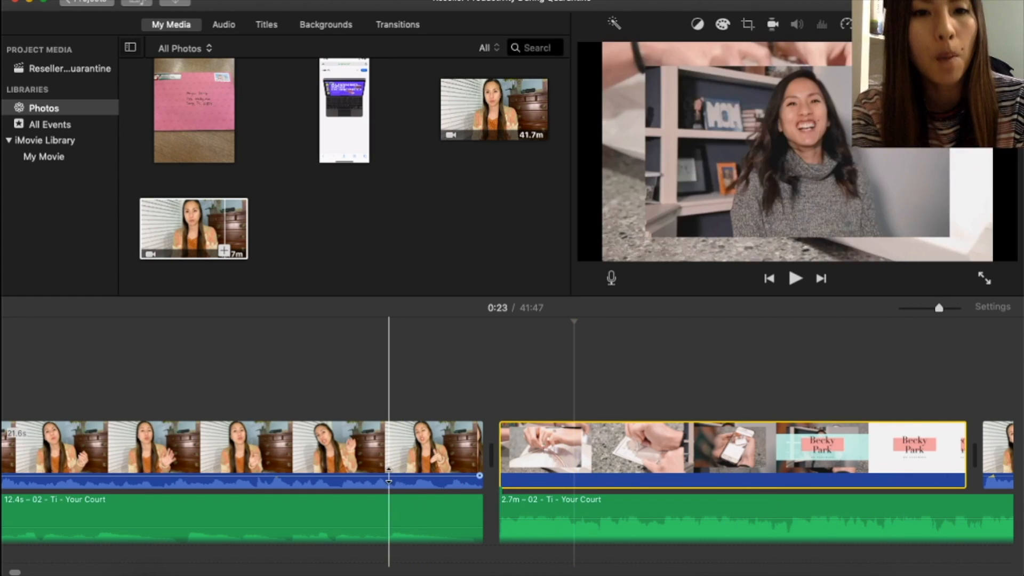
pyautogui.hscroll(-5, 308, 524)
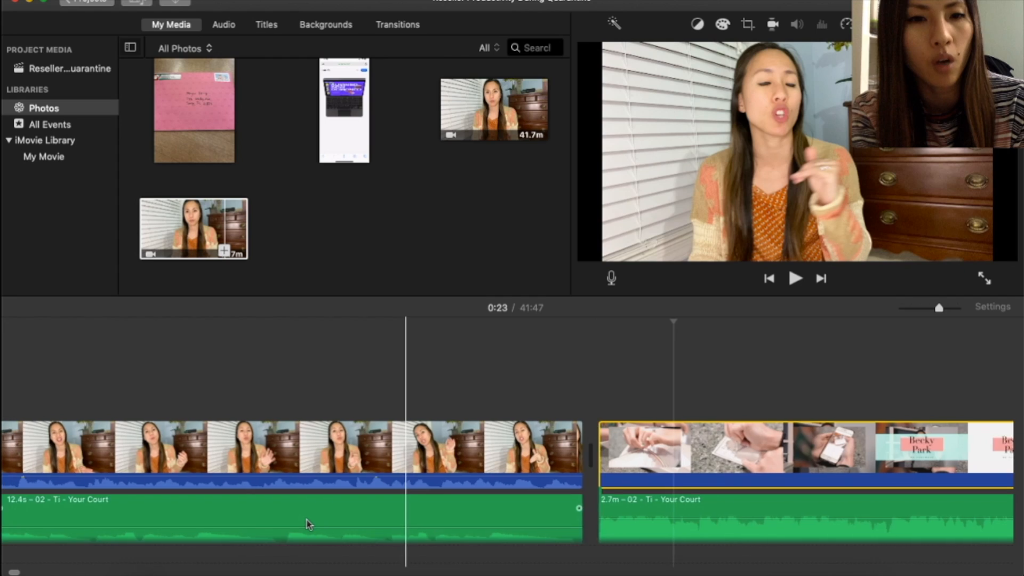
pyautogui.hscroll(-3, 307, 525)
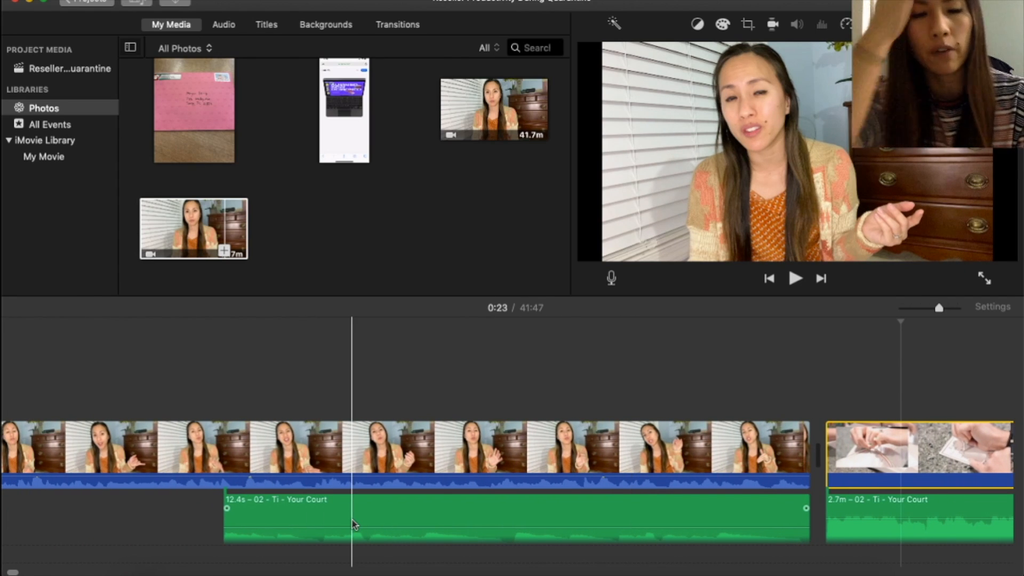
pyautogui.hscroll(1, 356, 525)
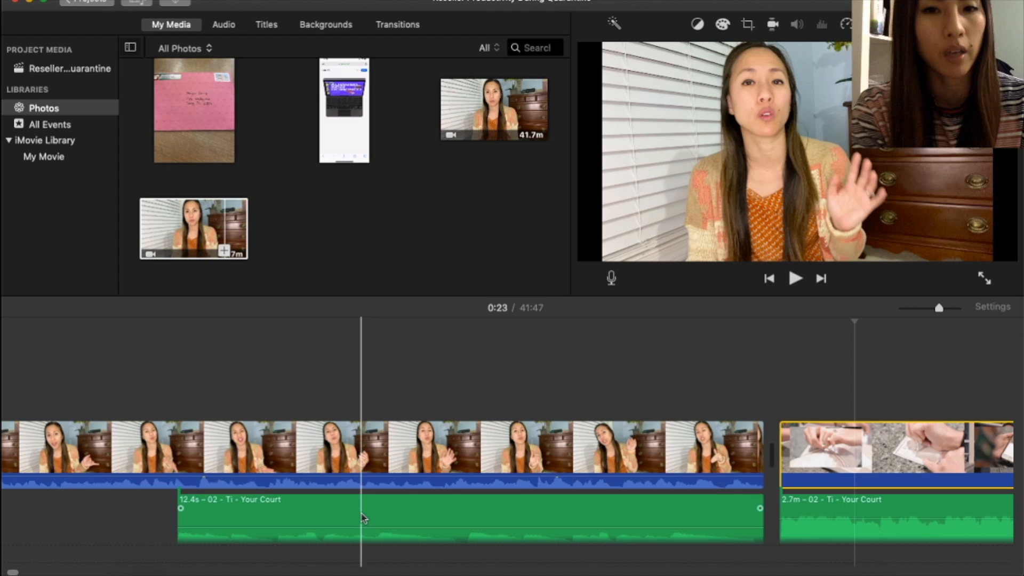
pyautogui.hscroll(5, 362, 519)
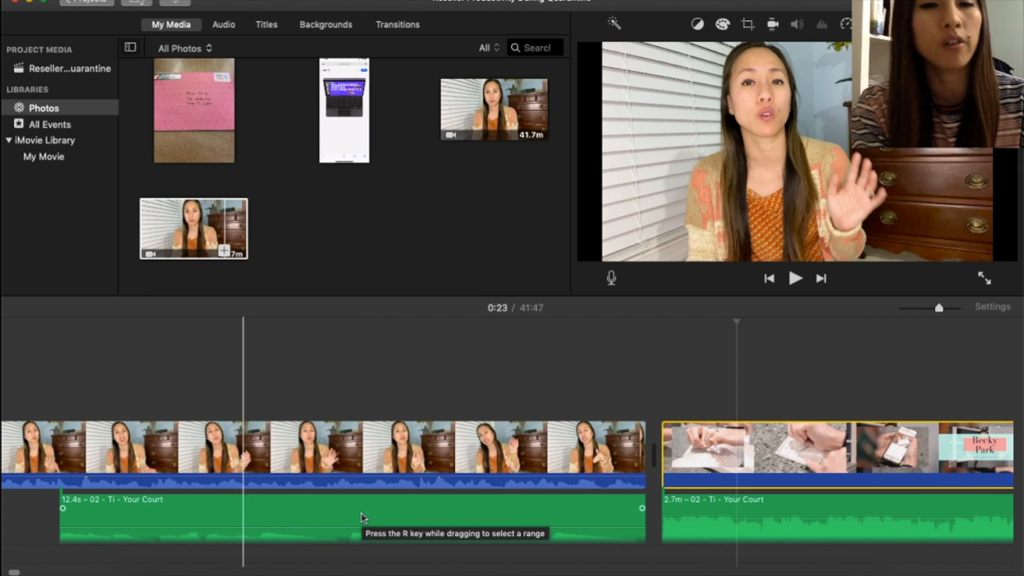
# Split the 2.7-minute music piece shortly after the talking clip following the BUMPER begins, and delete the remaining 2.5-minute part
pyautogui.hscroll(20, 361, 517)
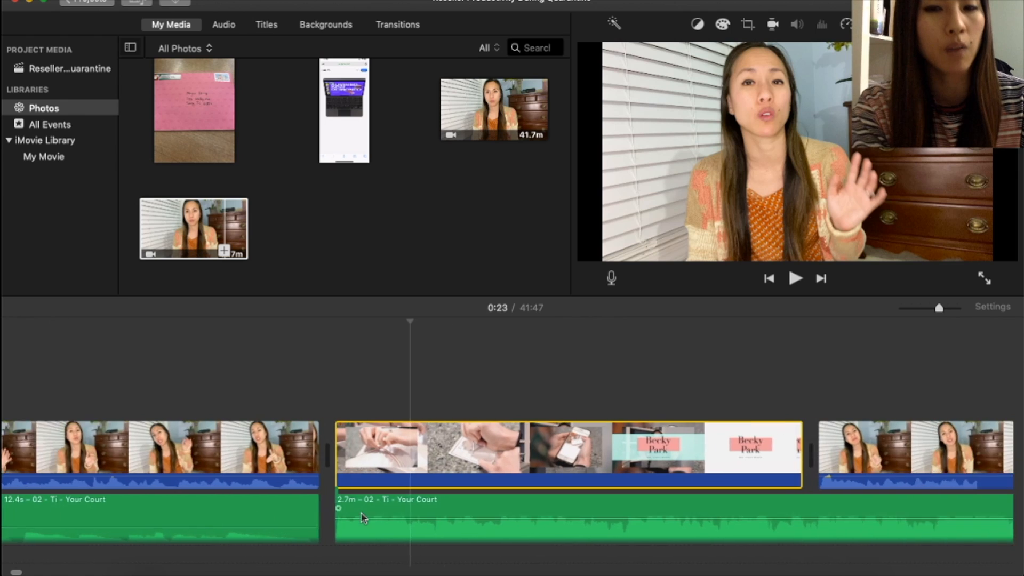
pyautogui.hscroll(10, 361, 517)
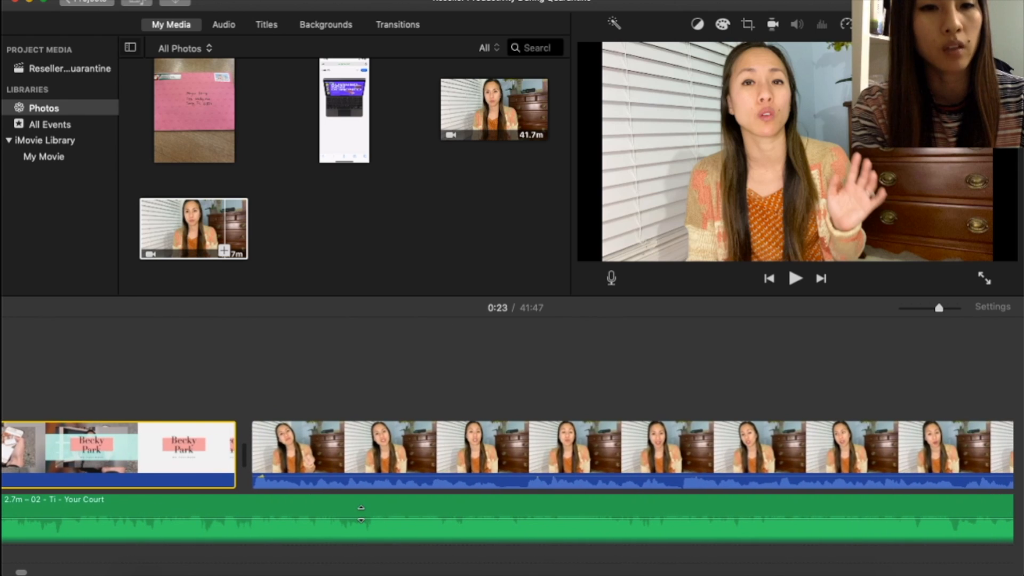
pyautogui.scroll(3, 362, 513)
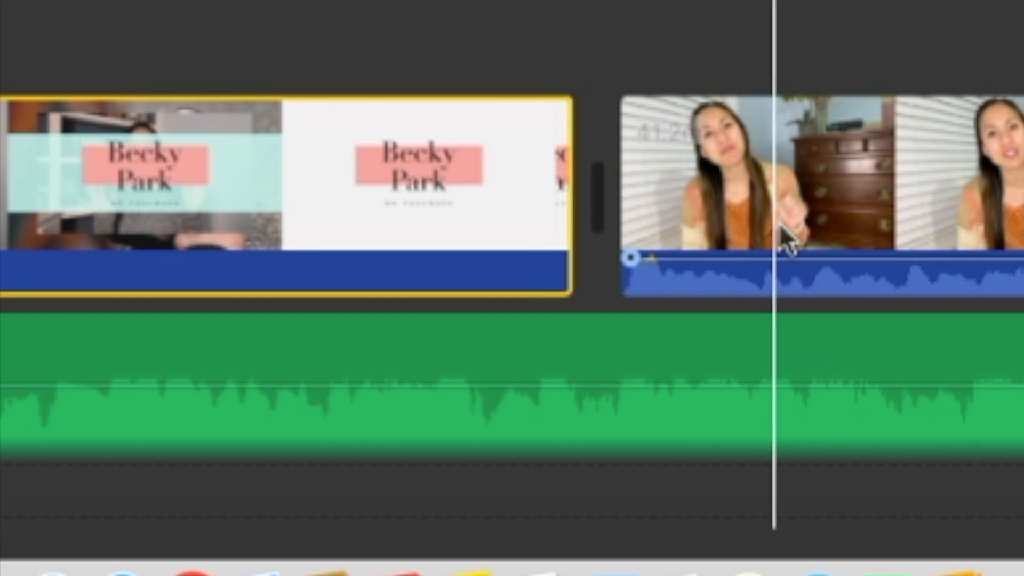
pyautogui.click(759, 345)
pyautogui.rightClick(759, 344)
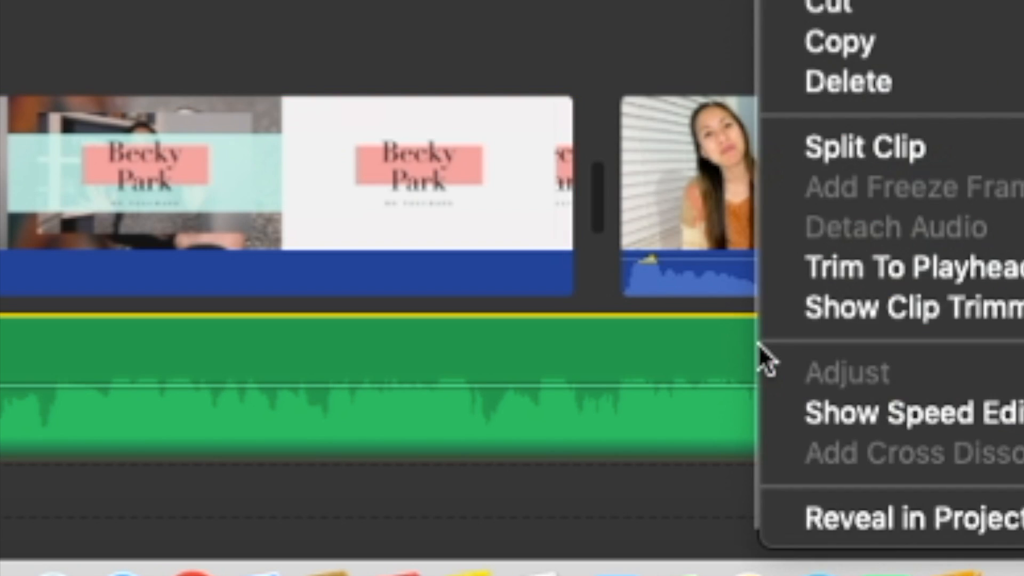
pyautogui.click(812, 144)
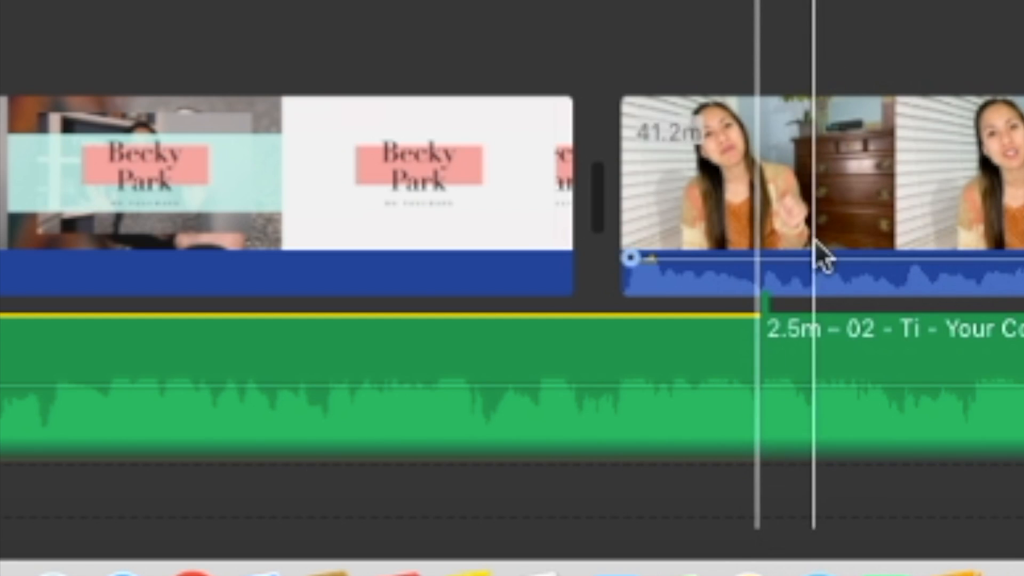
pyautogui.click(943, 350)
pyautogui.press('Delete')
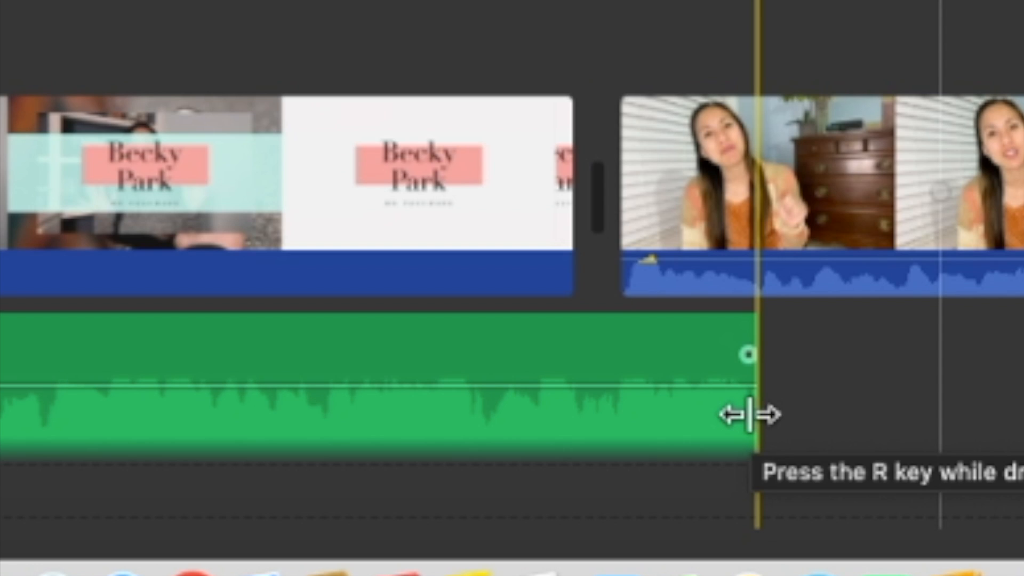
# Trim the end of the bumper music to 10.8 s and fade it out from under the BUMPER's final logo shot
pyautogui.moveTo(750, 414); pyautogui.dragTo(654, 412)
pyautogui.moveTo(888, 412); pyautogui.dragTo(743, 398)
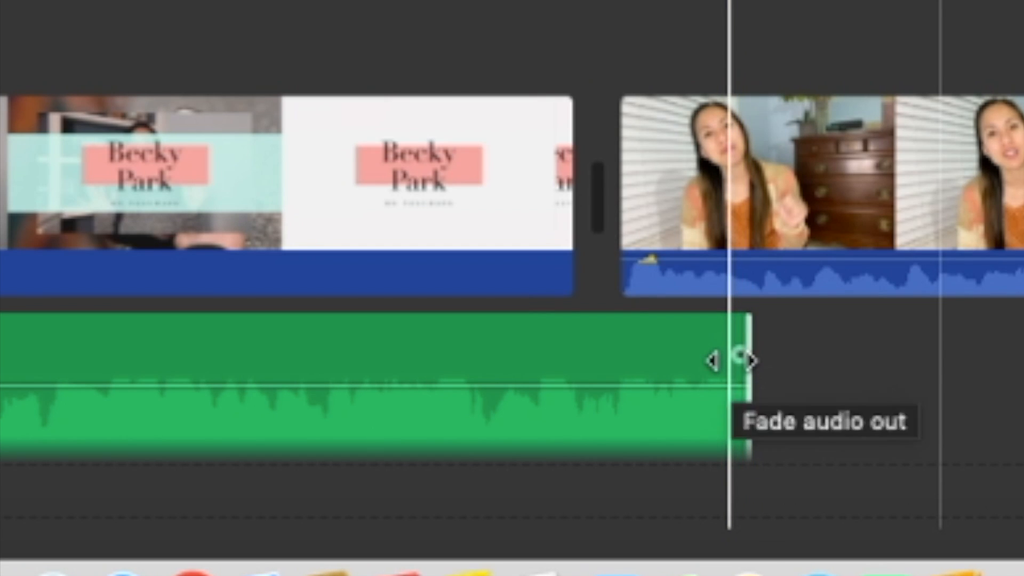
pyautogui.moveTo(733, 362); pyautogui.dragTo(377, 378)
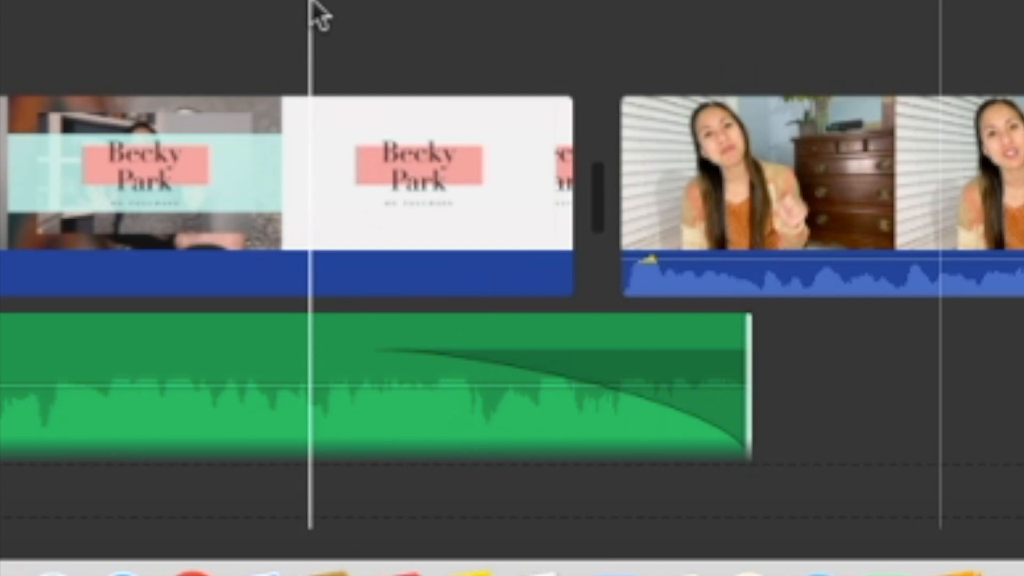
# Play the end of the BUMPER into the talking clip to check the music fade-out, and stop at about 0:32
pyautogui.click(310, 4)
pyautogui.press('space')
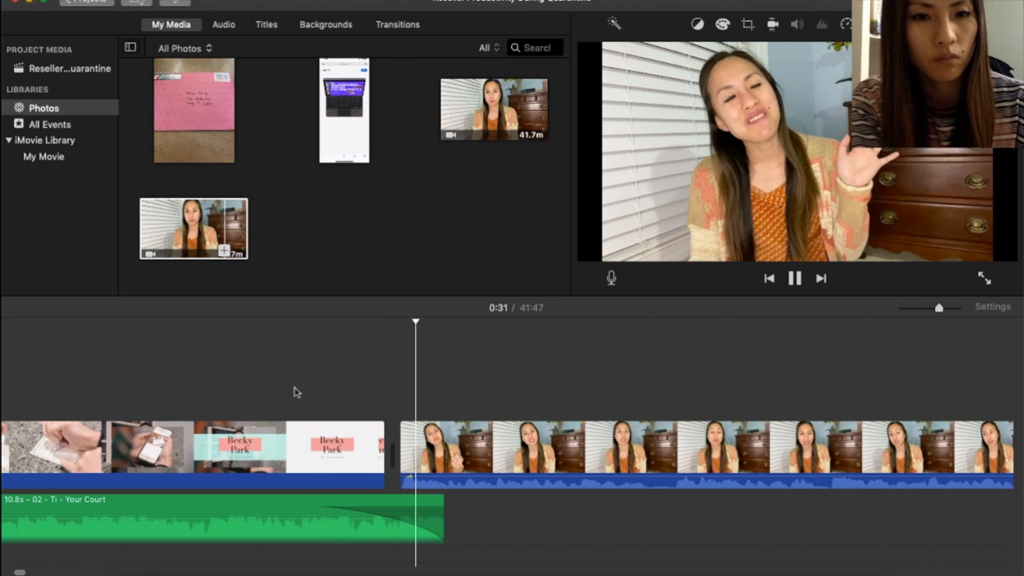
pyautogui.press('space')
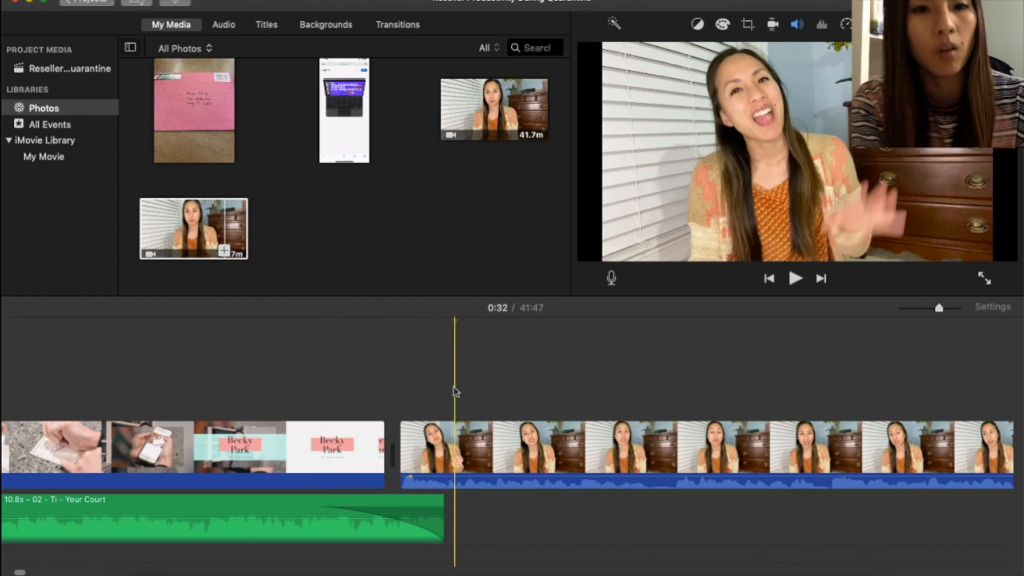
pyautogui.hscroll(15, 453, 393)
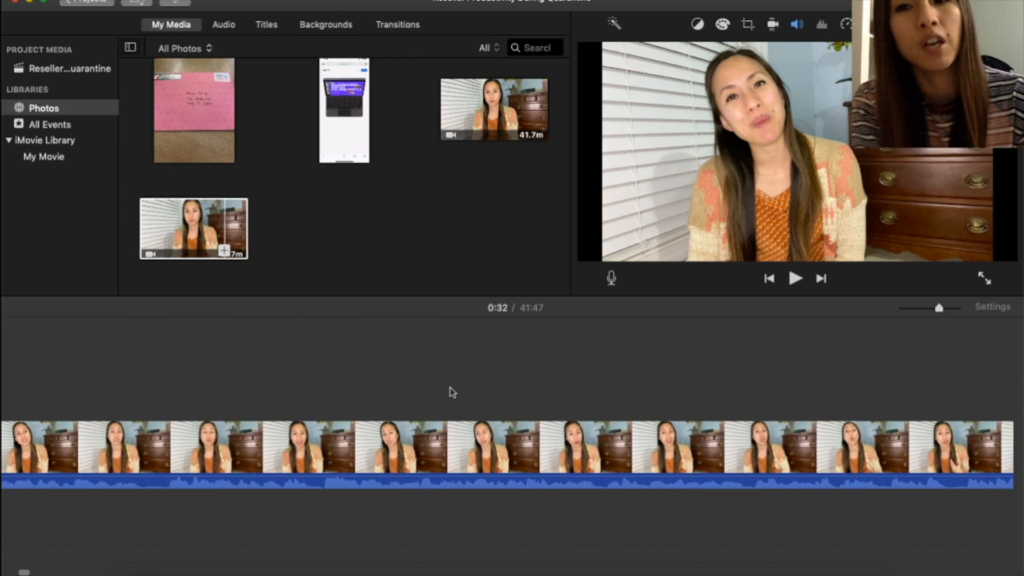
pyautogui.hscroll(10, 452, 393)
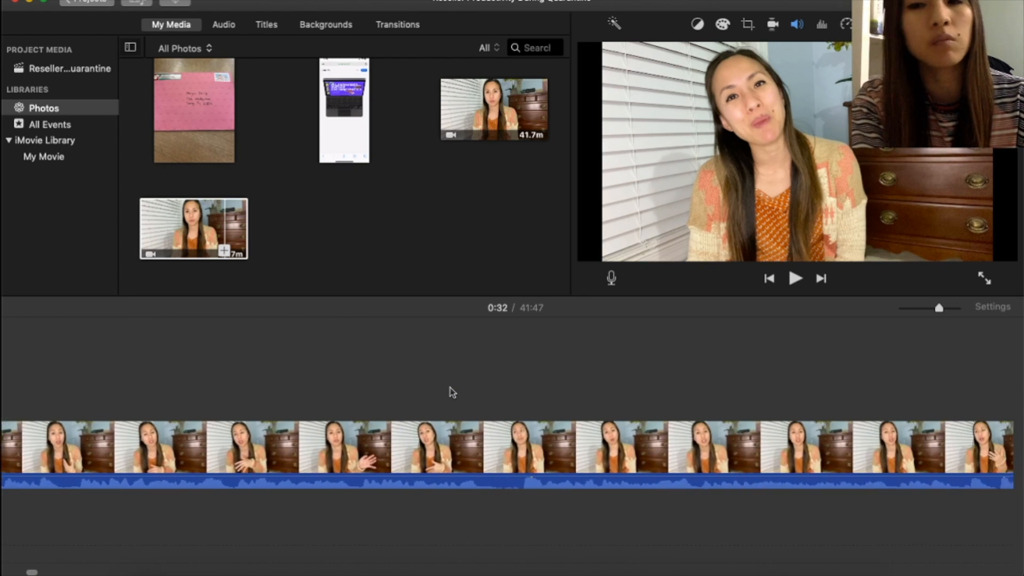
pyautogui.hscroll(-15, 453, 393)
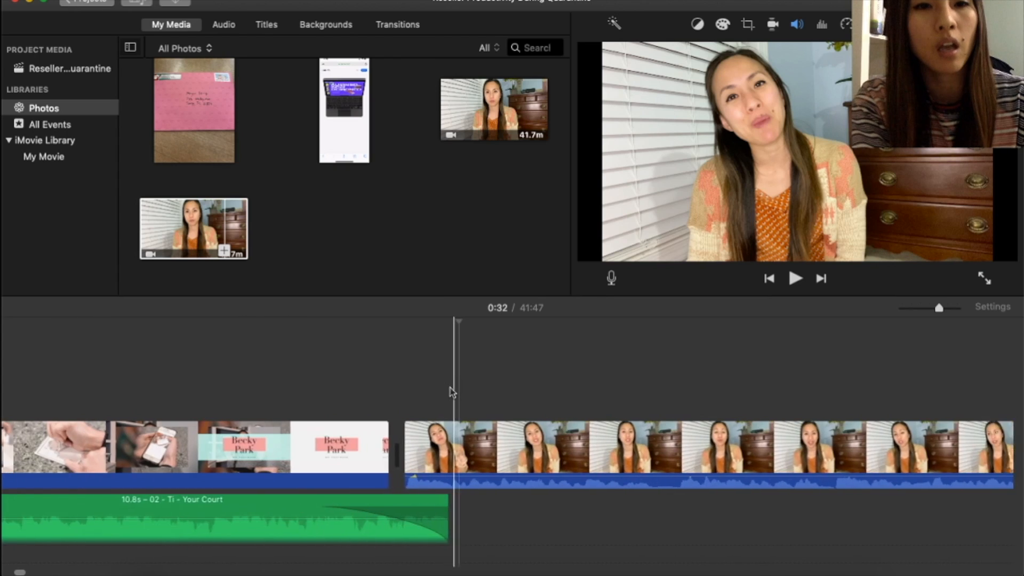
pyautogui.hscroll(-1, 452, 393)
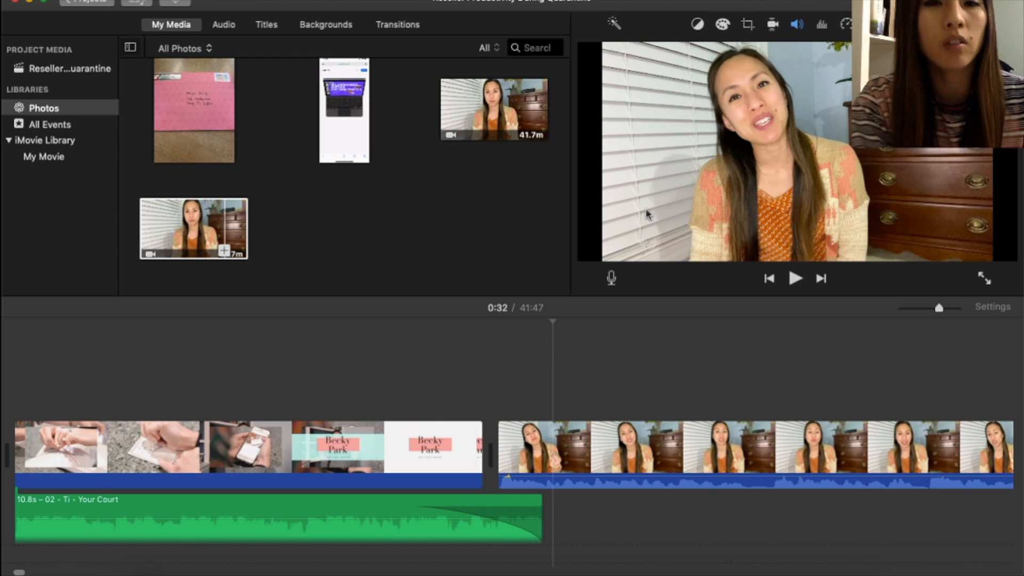
# Add BUMPER.mp4 from the Finder's Downloads folder as an overlay above the talking clip, starting at about 0:33
pyautogui.click(366, 455)
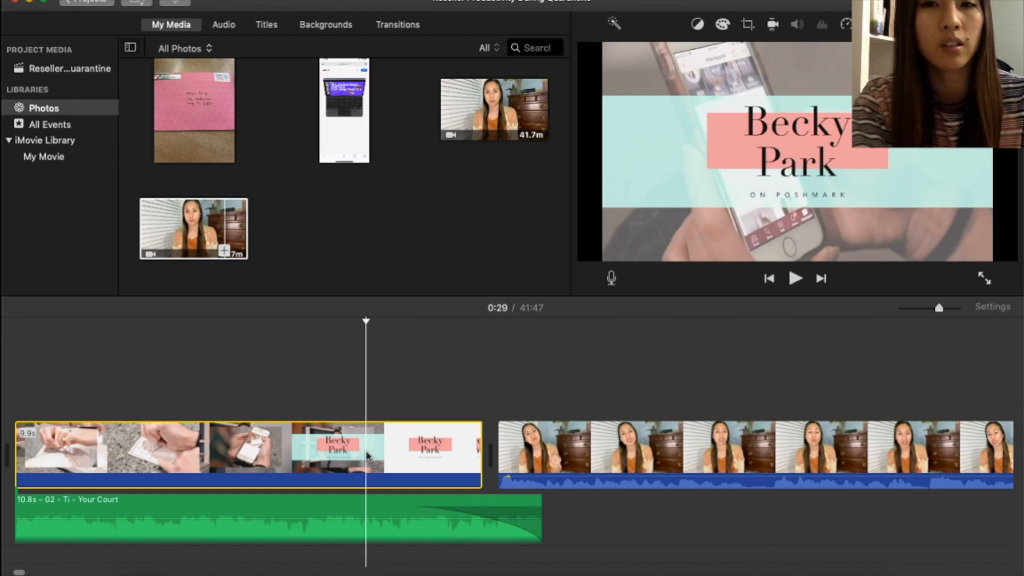
pyautogui.click(149, 566)
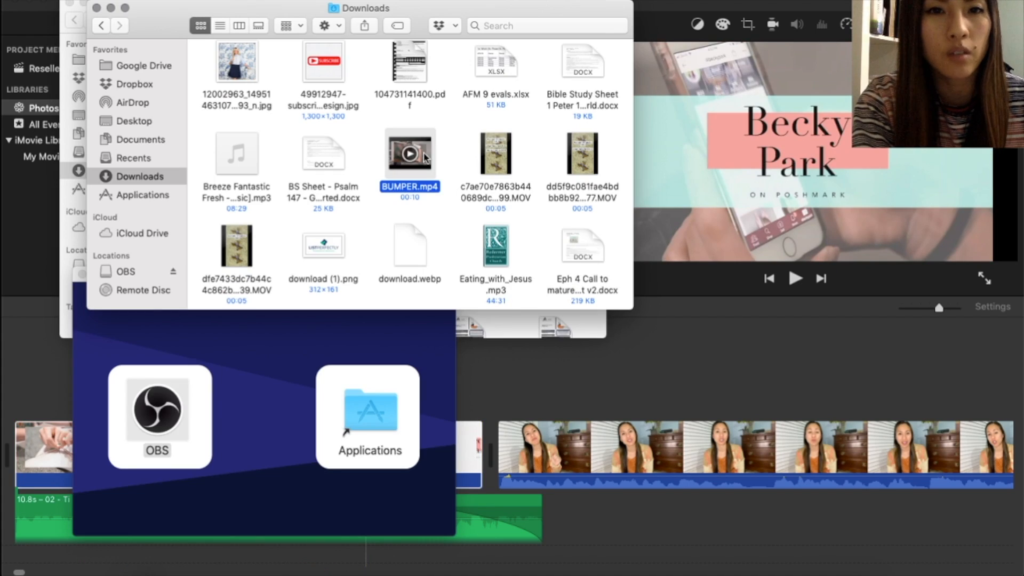
pyautogui.moveTo(425, 158); pyautogui.dragTo(587, 374)
pyautogui.click(661, 494)
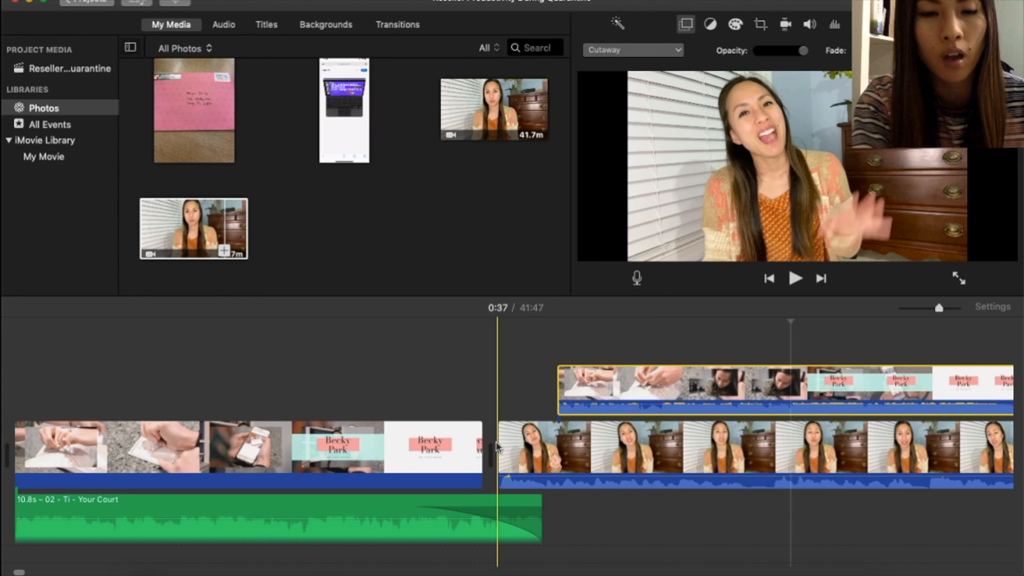
pyautogui.moveTo(615, 398); pyautogui.dragTo(663, 378)
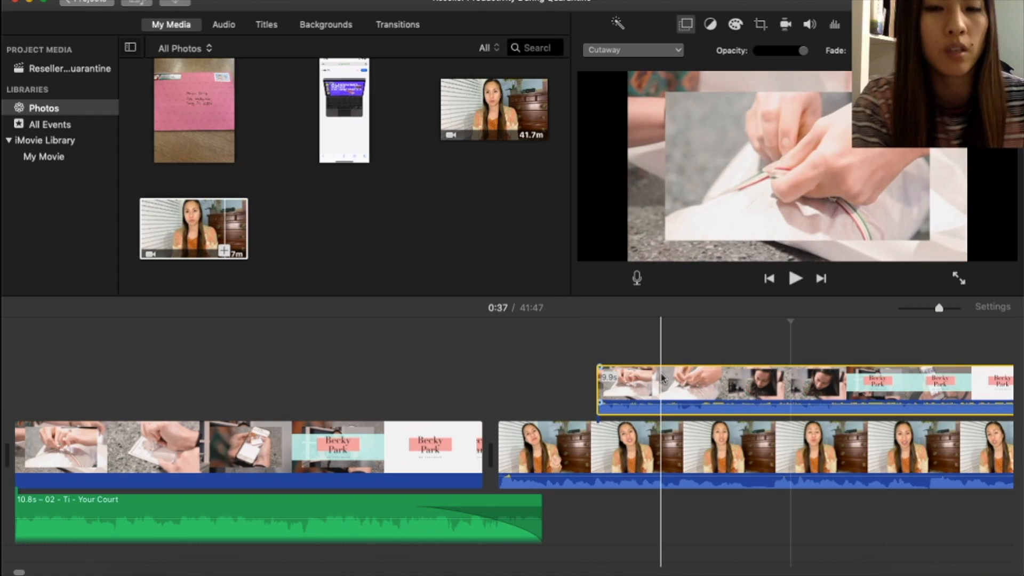
# Detach the audio from the overlaid BUMPER clip and delete the detached audio
pyautogui.rightClick(661, 388)
pyautogui.click(693, 465)
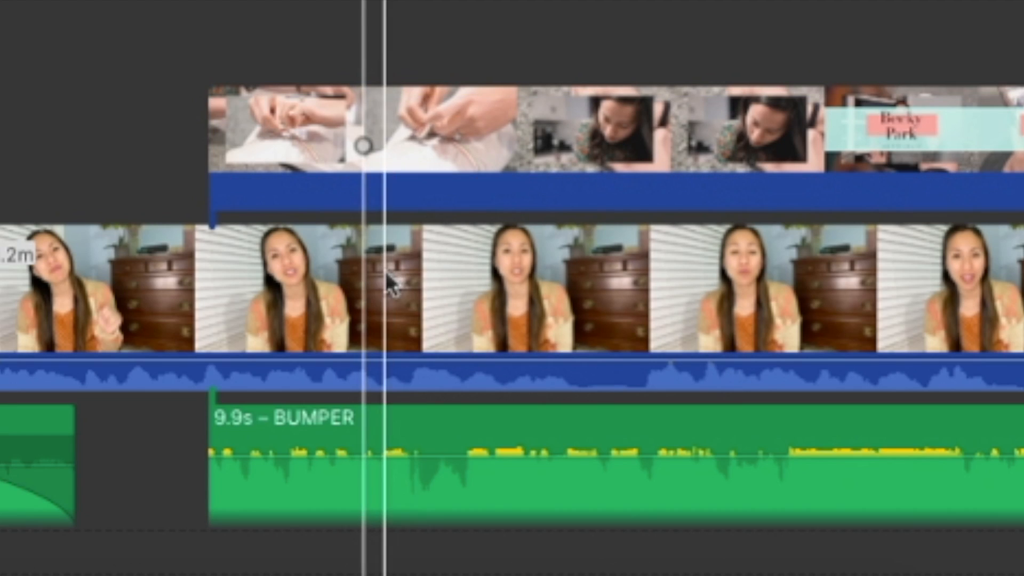
pyautogui.click(687, 505)
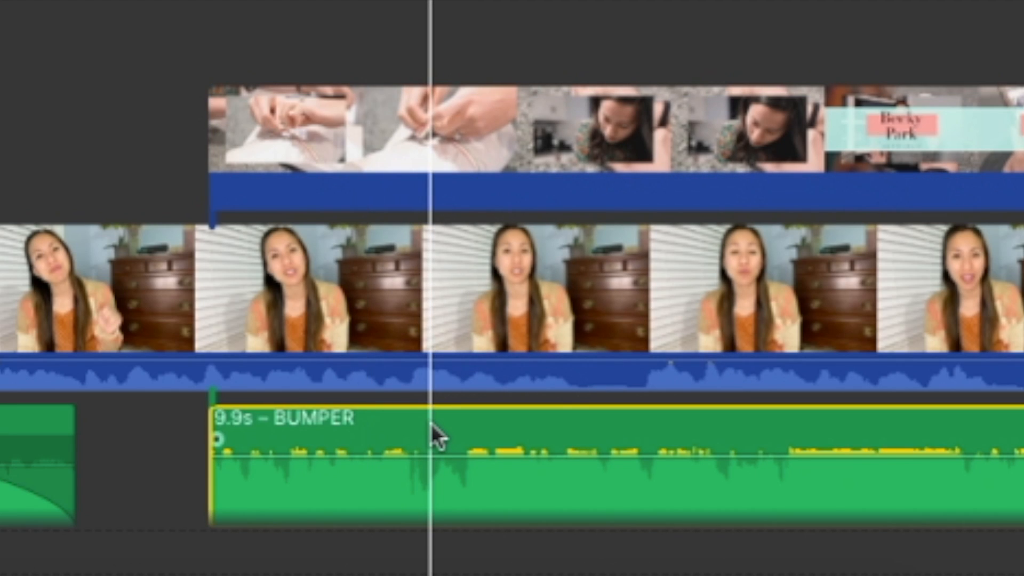
pyautogui.press('Delete')
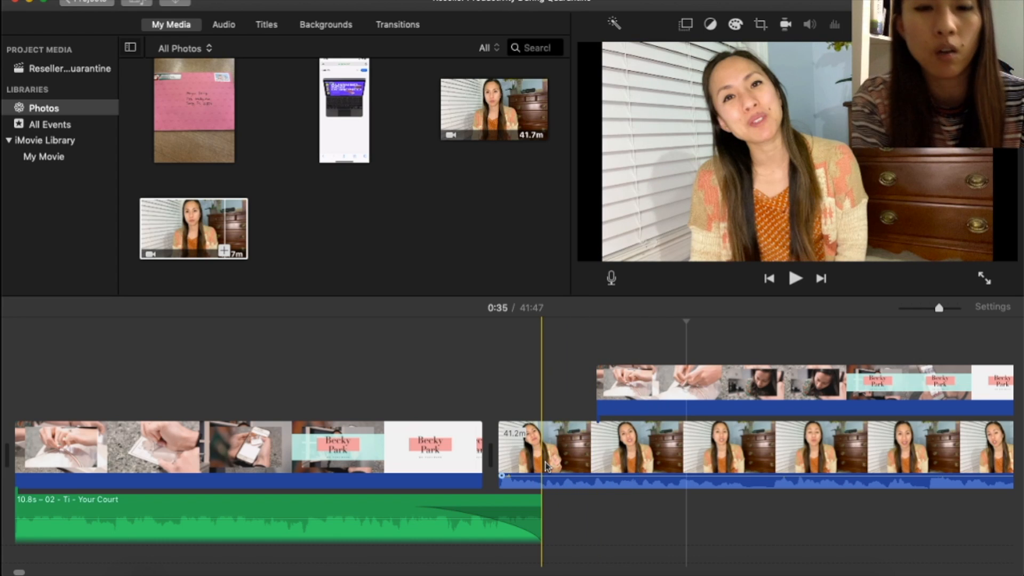
# Examine the available video overlay types for the overlaid BUMPER clip, leaving it on Cutaway
pyautogui.click(613, 399)
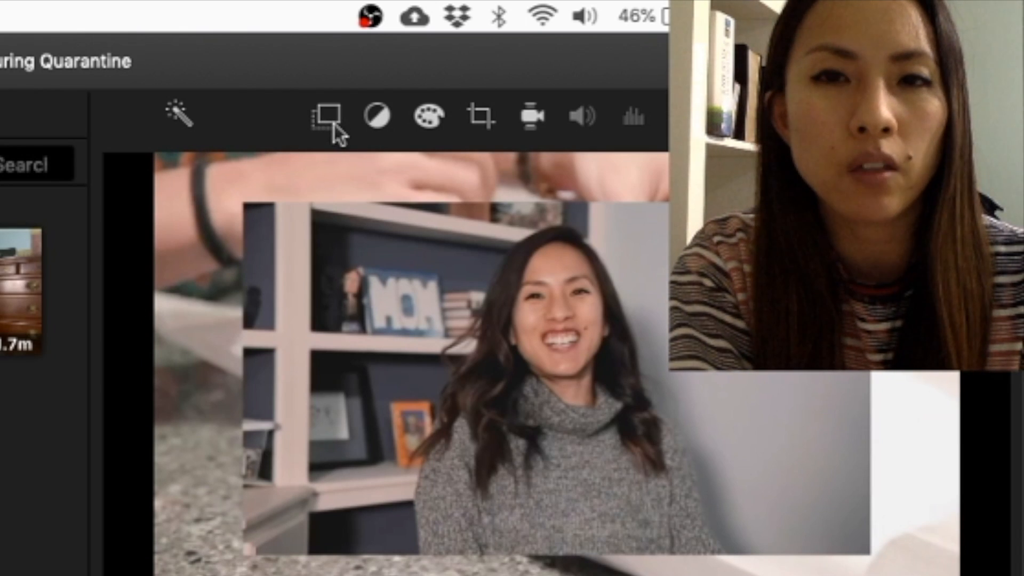
pyautogui.click(335, 124)
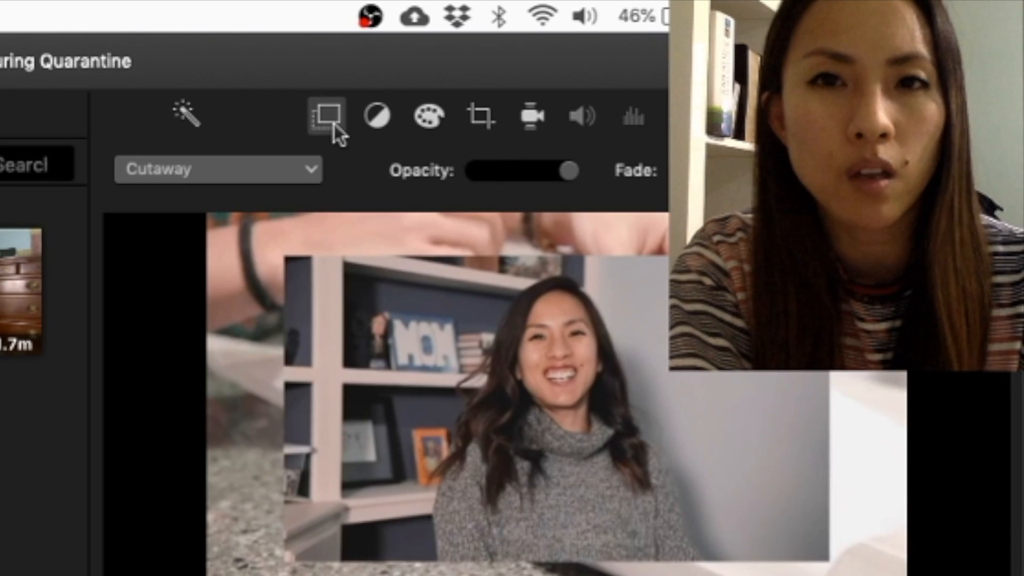
pyautogui.click(316, 167)
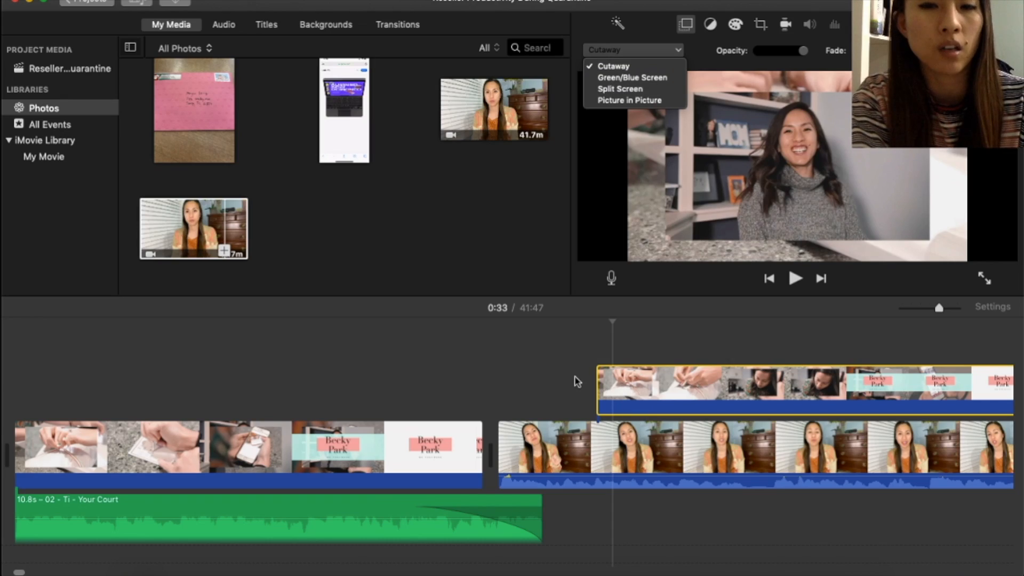
pyautogui.click(575, 381)
# Play from about 0:32 into the overlaid BUMPER clip to check the cutaway, and stop at about 0:35
pyautogui.click(529, 441)
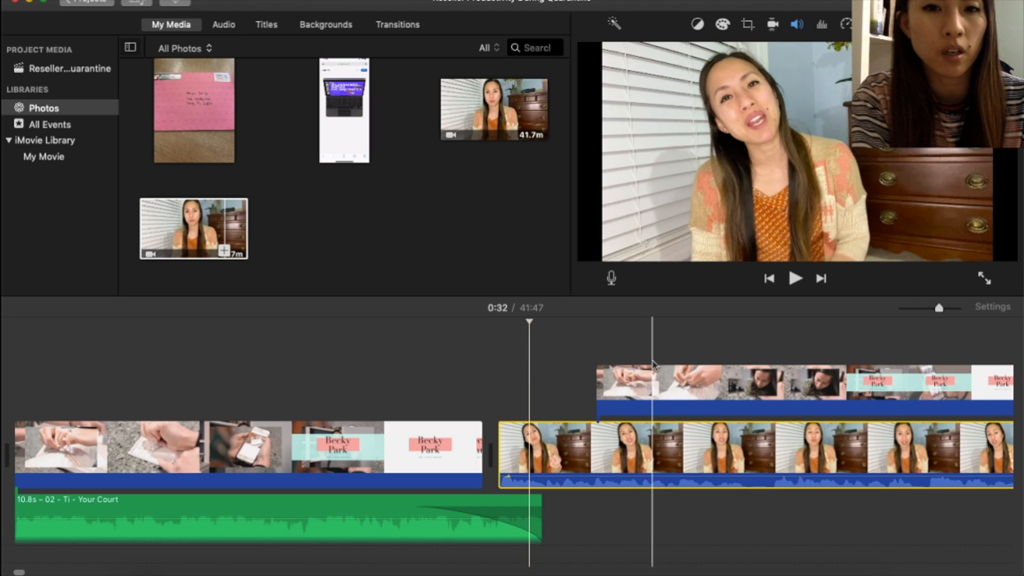
pyautogui.click(656, 379)
pyautogui.click(562, 361)
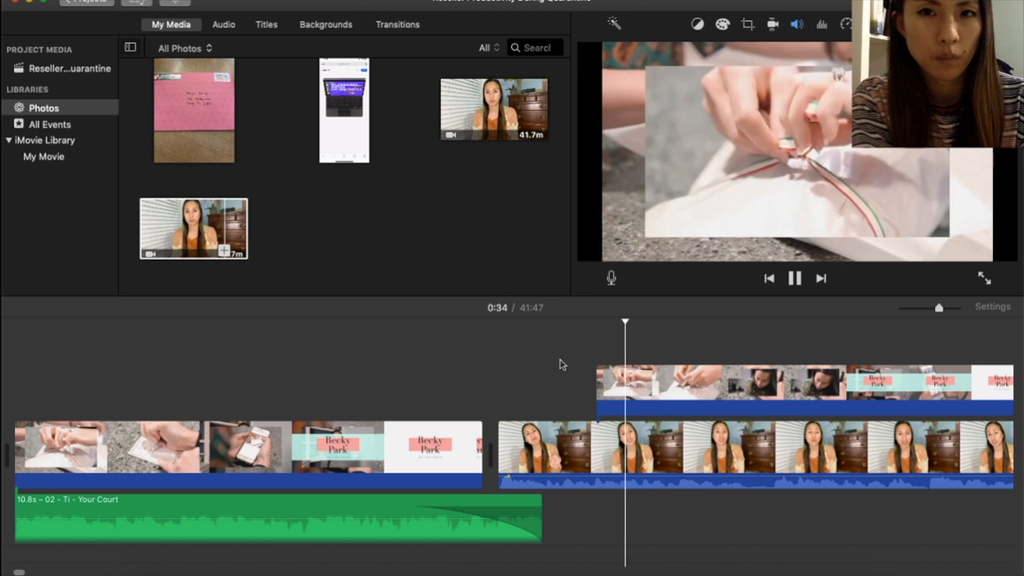
pyautogui.press('space')
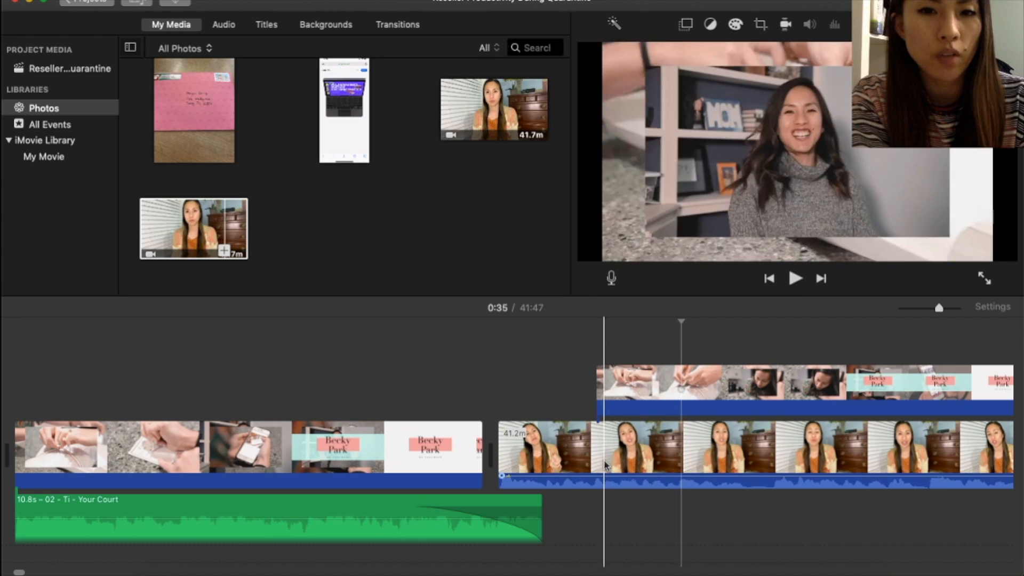
# Set the overlaid BUMPER clip's overlay type to Green/Blue Screen and play it until about 0:40 to check the effect
pyautogui.click(615, 382)
pyautogui.click(690, 28)
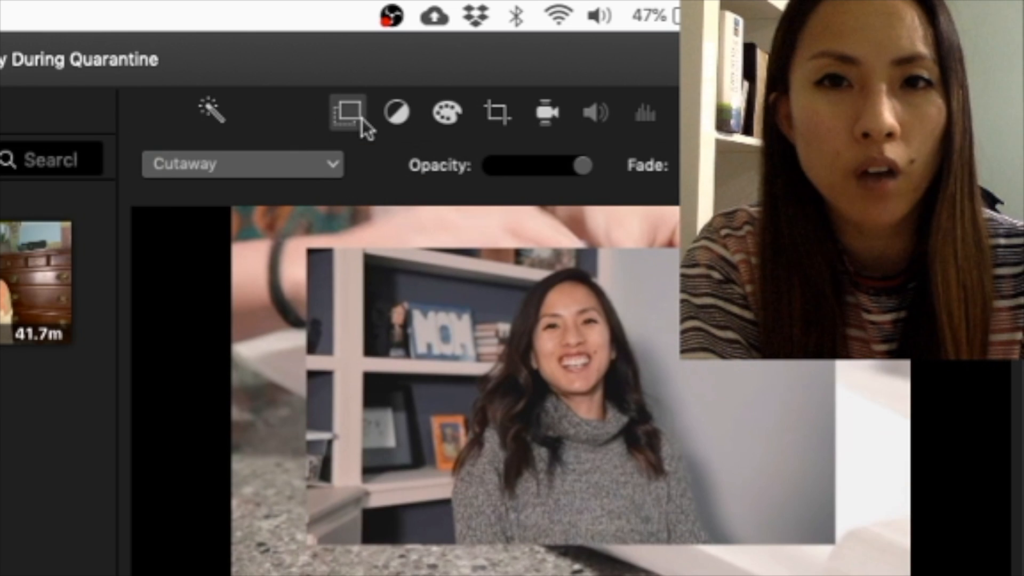
pyautogui.click(271, 169)
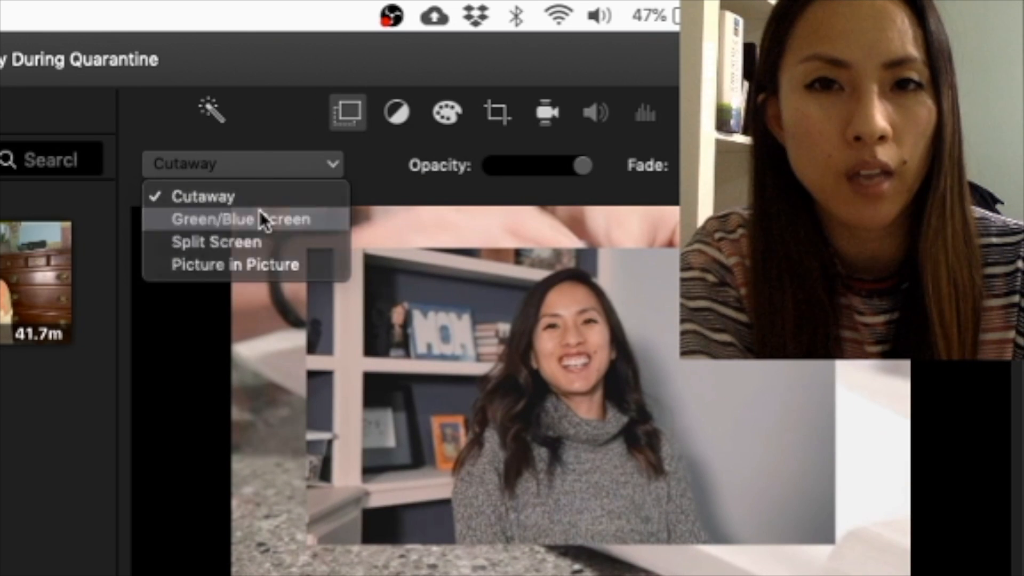
pyautogui.click(258, 219)
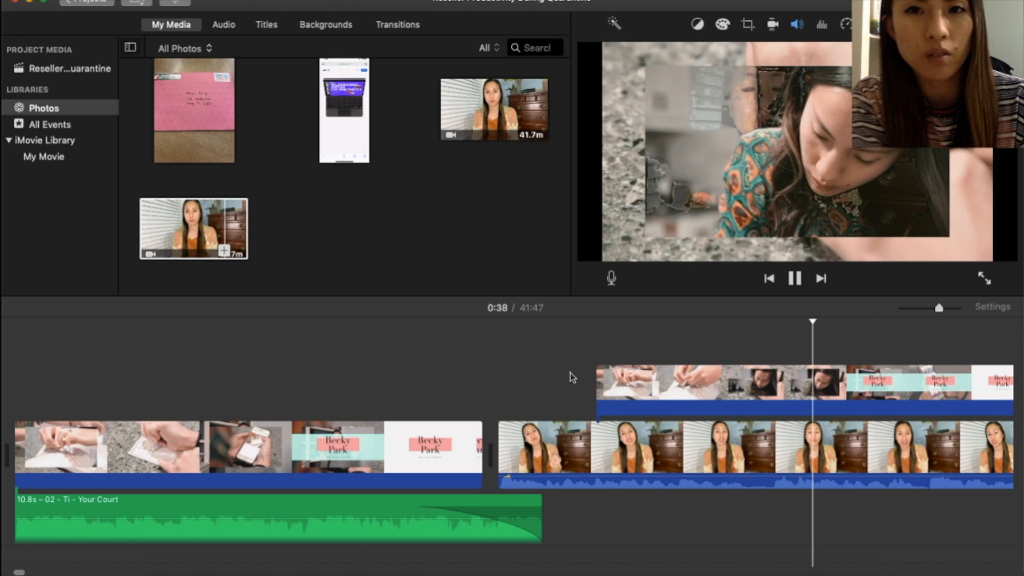
pyautogui.press('space')
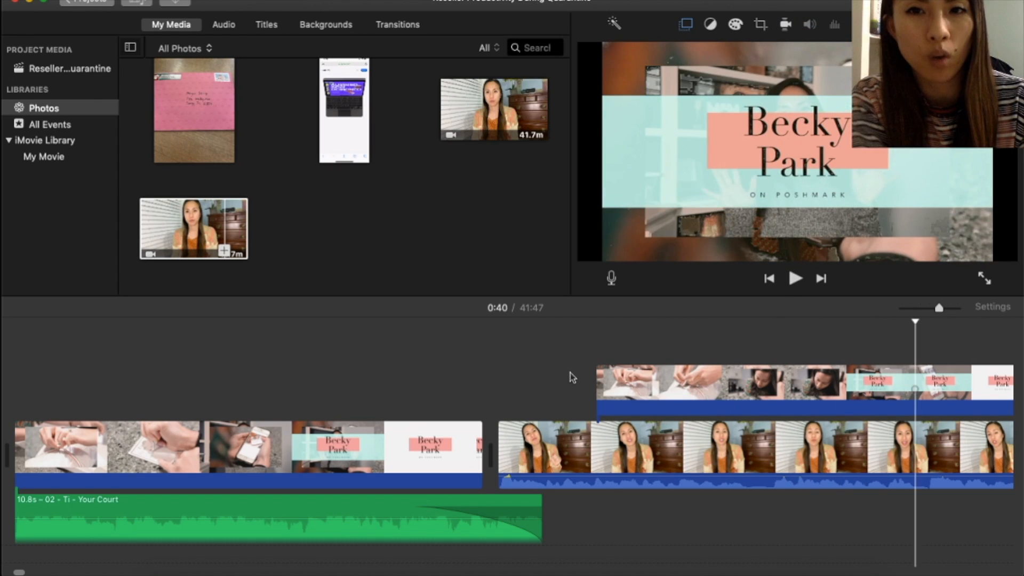
# Change the overlaid BUMPER clip's overlay type to Split Screen, positioned on the left
pyautogui.click(630, 380)
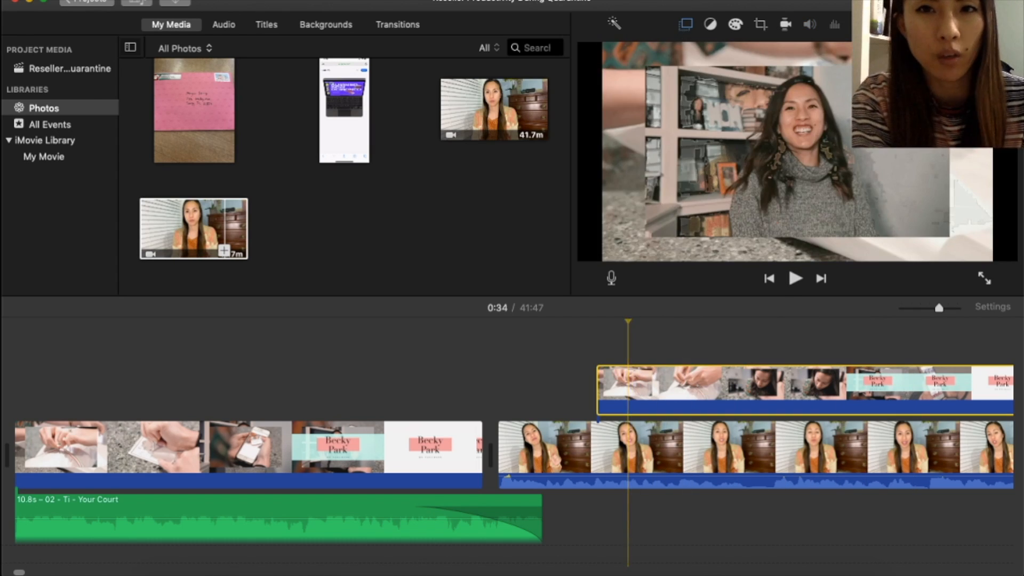
pyautogui.click(686, 24)
pyautogui.click(630, 51)
pyautogui.click(654, 95)
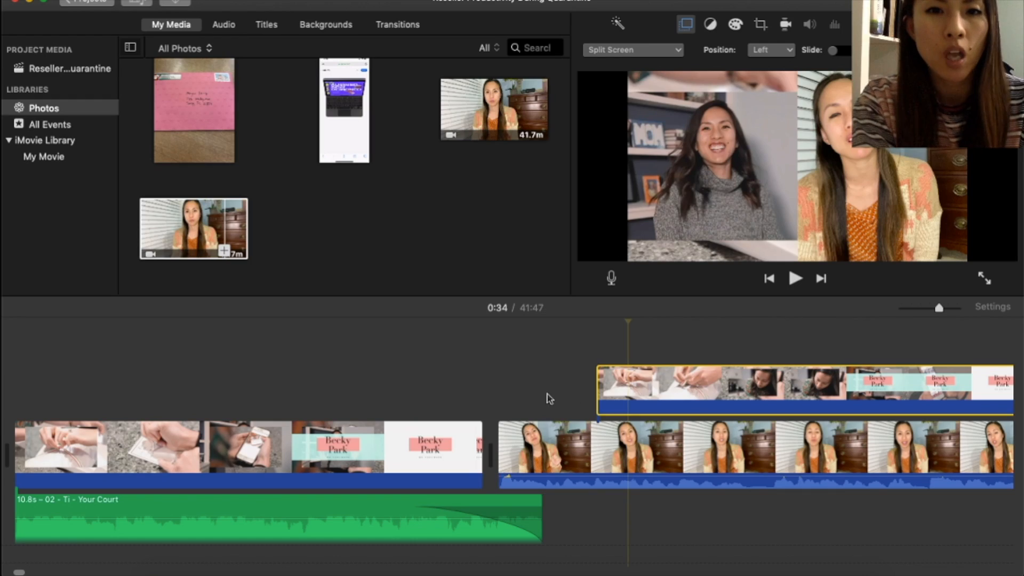
# Play from about 0:32 into the overlaid BUMPER clip to check the split-screen effect
pyautogui.click(554, 437)
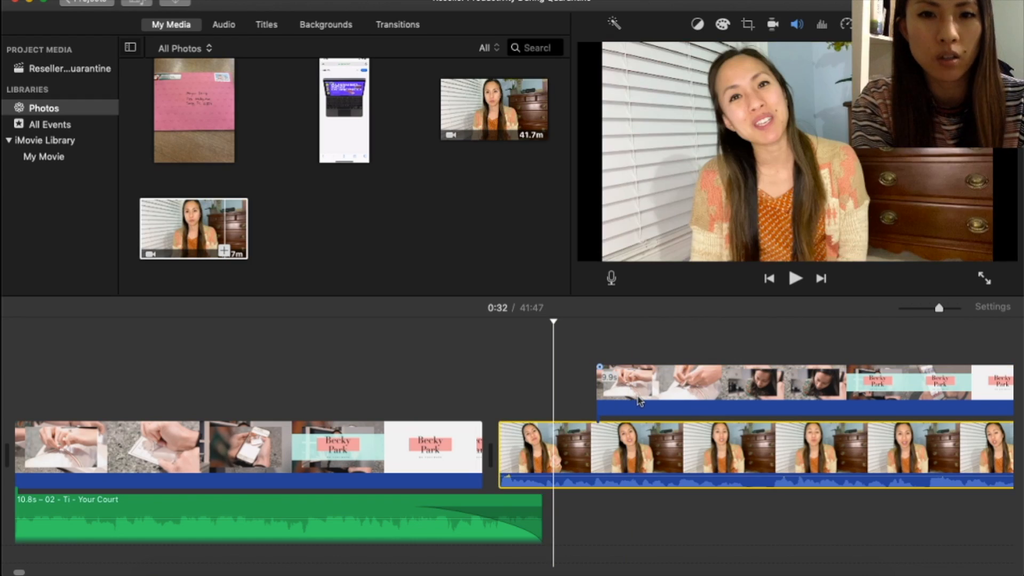
pyautogui.click(637, 394)
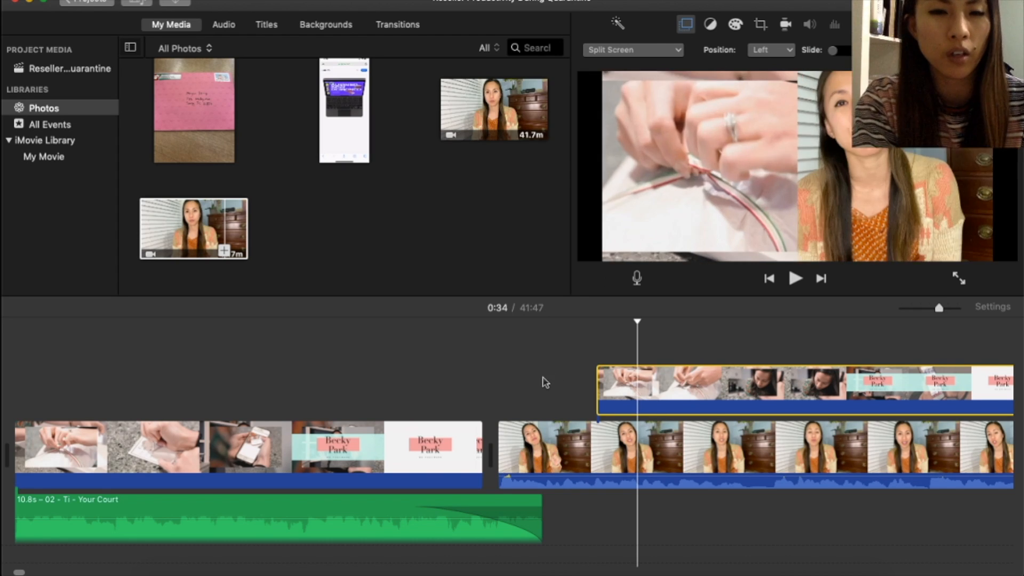
pyautogui.click(543, 382)
pyautogui.press('space')
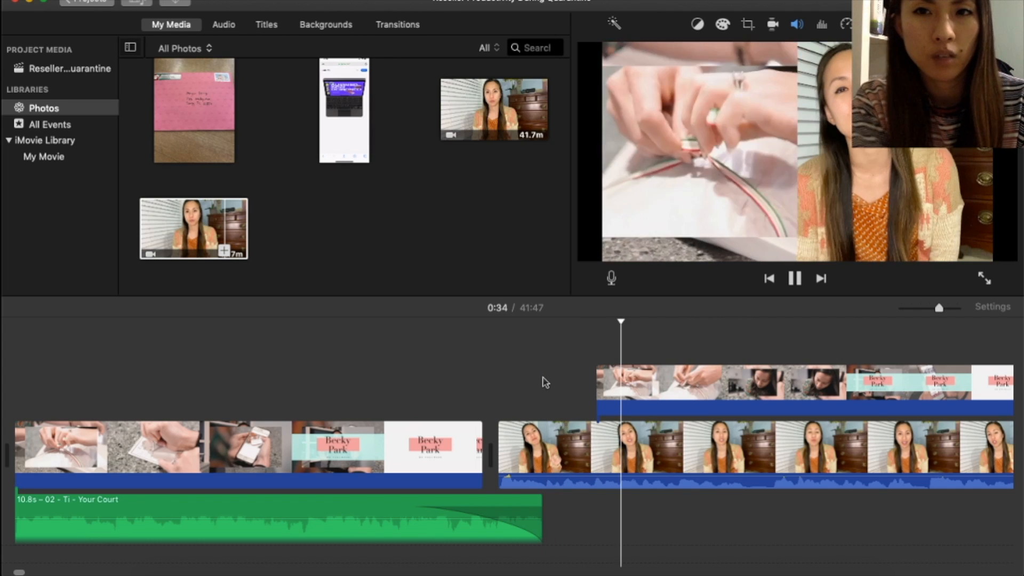
pyautogui.press('space')
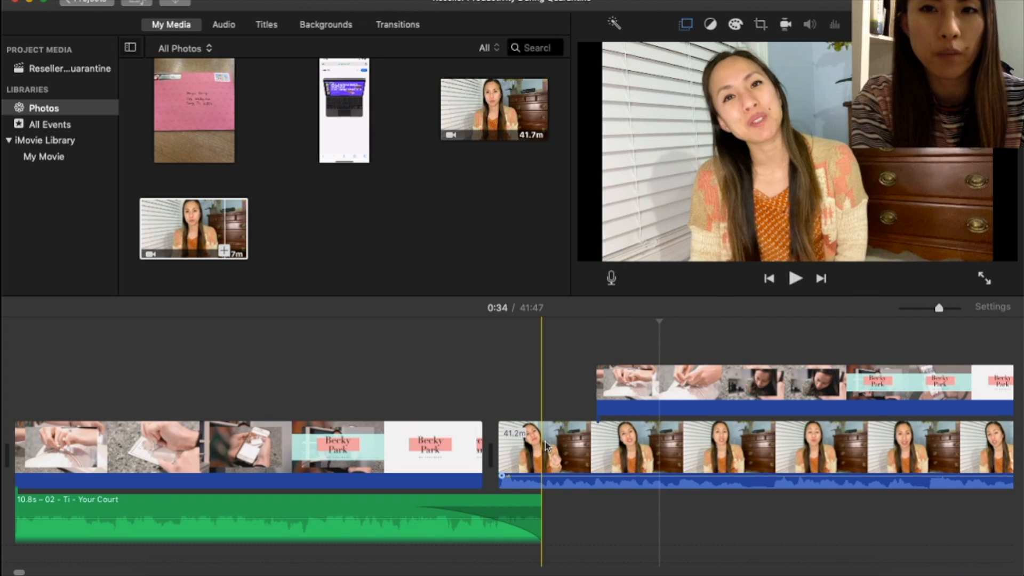
# Change the overlaid BUMPER clip's overlay type to Picture in Picture and try adjusting the inset picture in the viewer
pyautogui.click(633, 381)
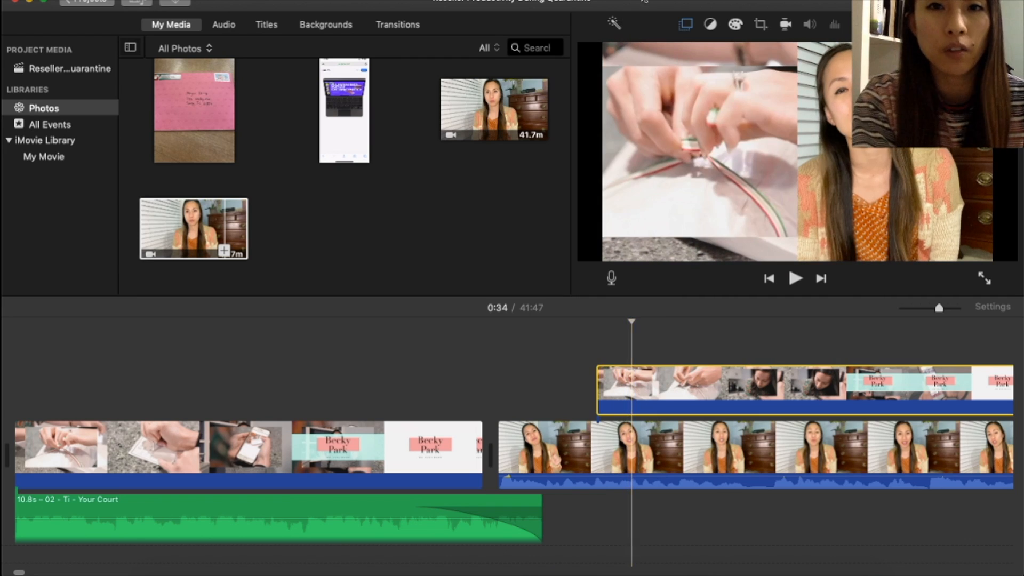
pyautogui.click(686, 24)
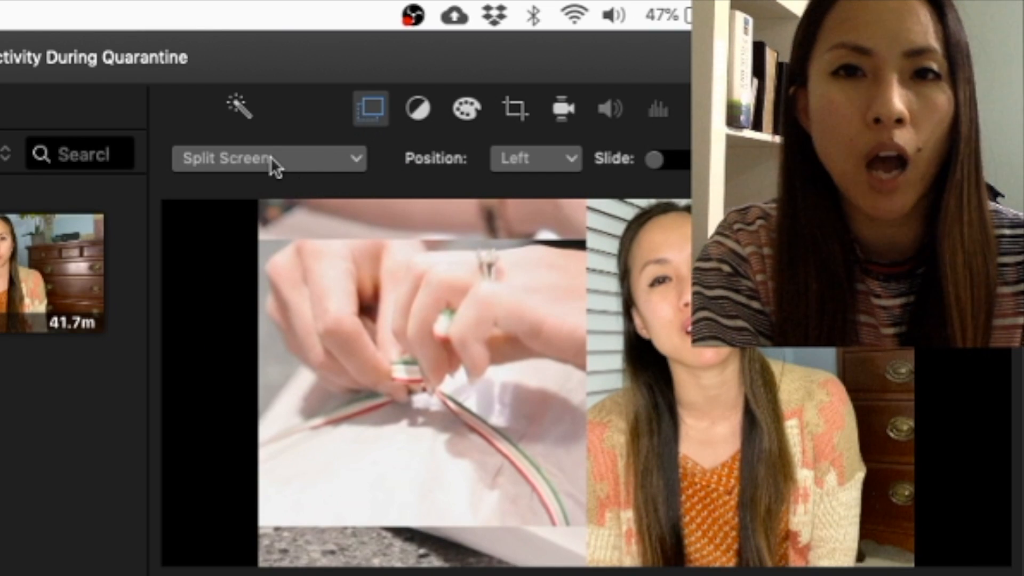
pyautogui.click(634, 53)
pyautogui.click(261, 258)
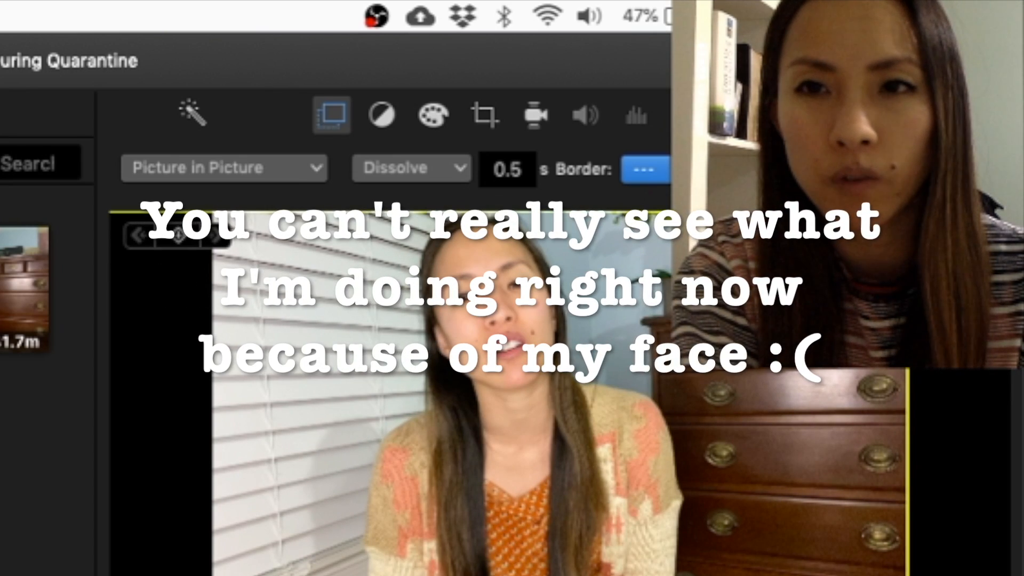
pyautogui.moveTo(688, 337); pyautogui.dragTo(699, 377)
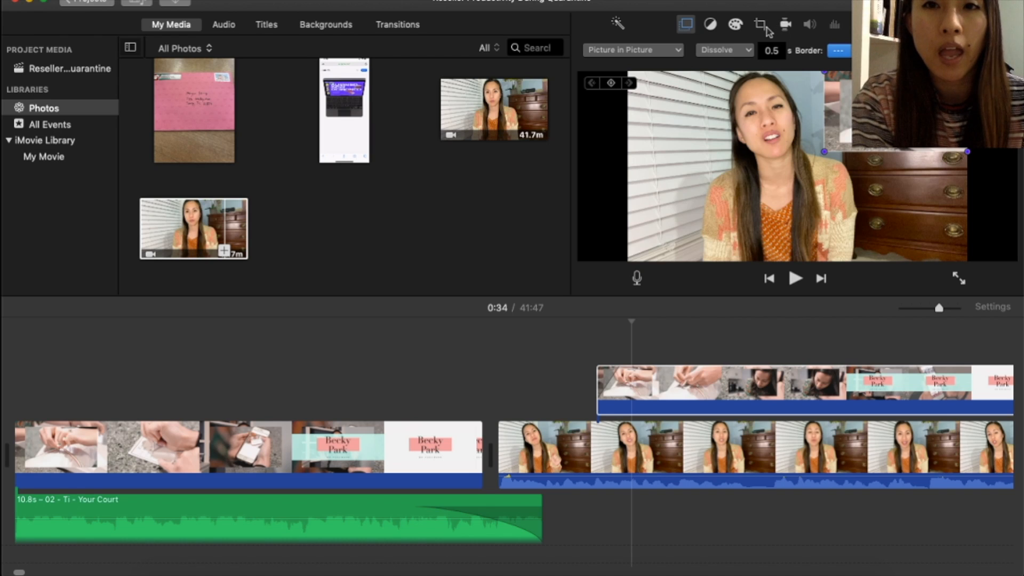
# Play from about 0:32 to 0:35 to check the picture-in-picture overlay against the talking clip
pyautogui.click(569, 372)
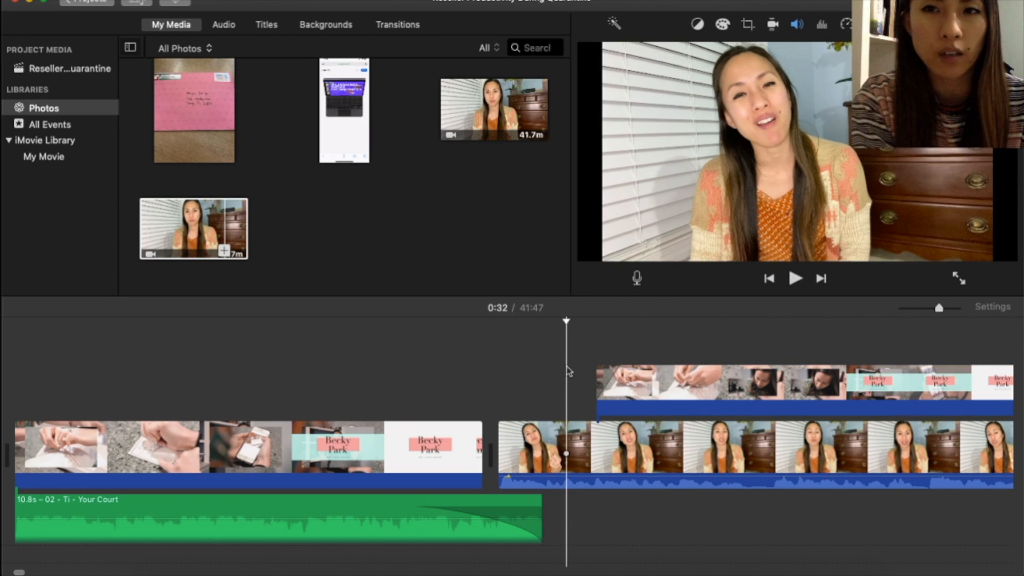
pyautogui.press('space')
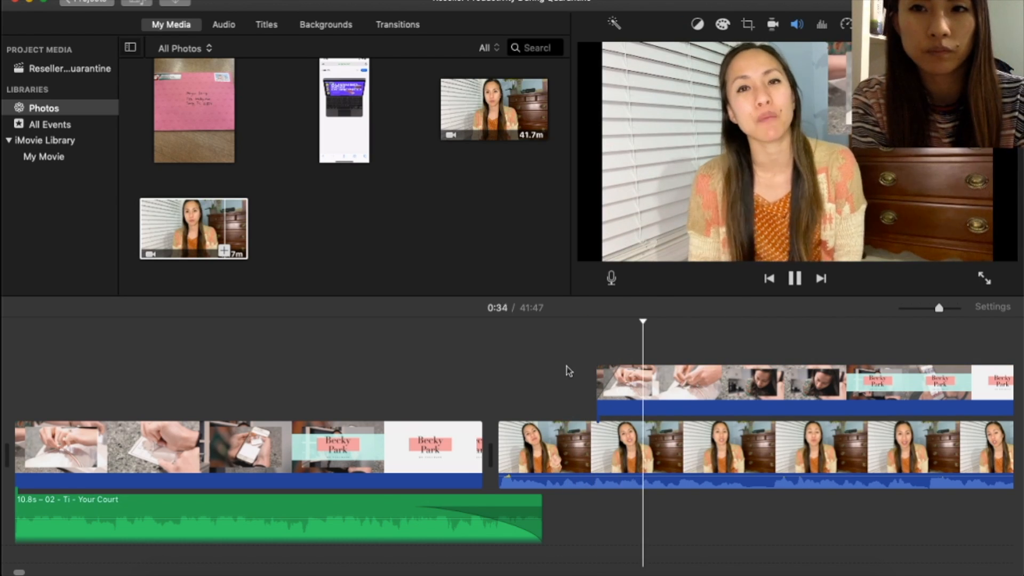
pyautogui.press('space')
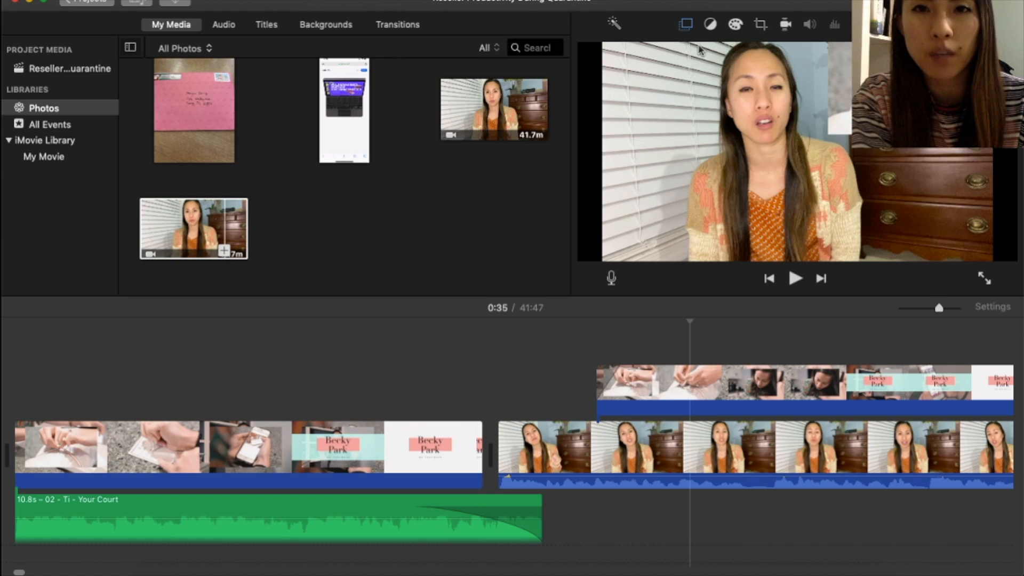
# Review the Picture in Picture settings, and delete the overlaid BUMPER clip from above the talking clip
pyautogui.click(687, 25)
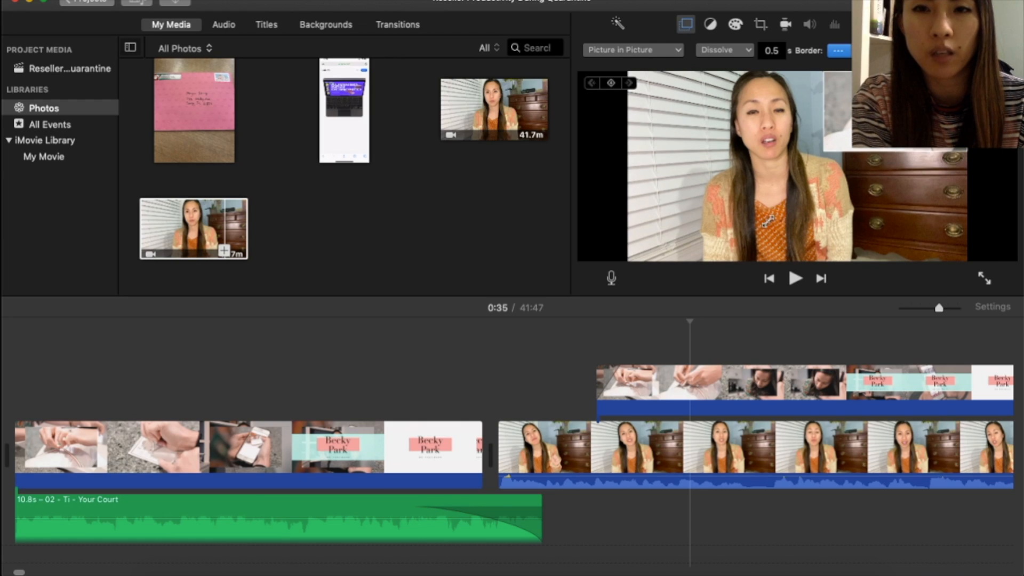
pyautogui.moveTo(769, 221); pyautogui.dragTo(818, 155)
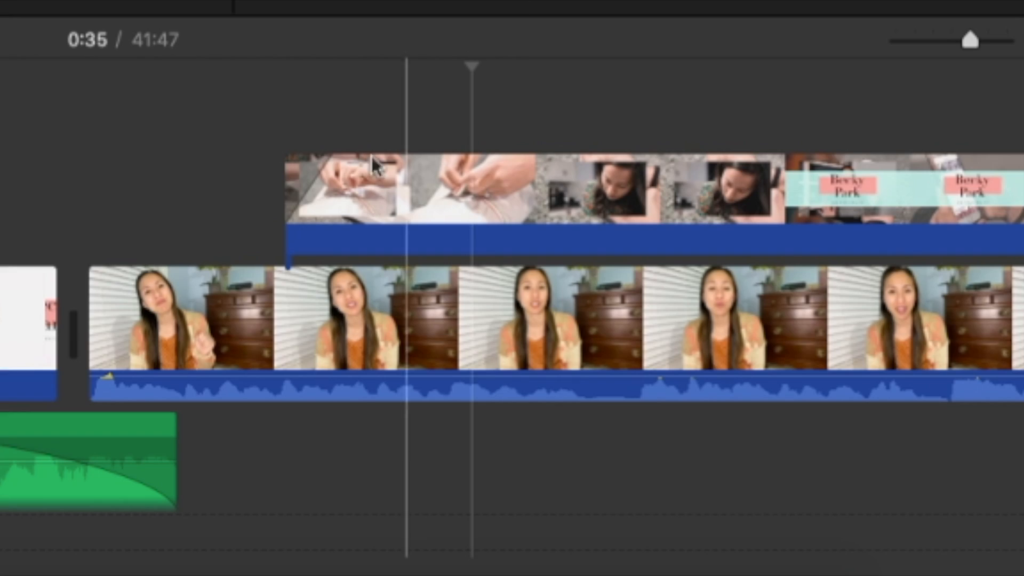
pyautogui.click(349, 228)
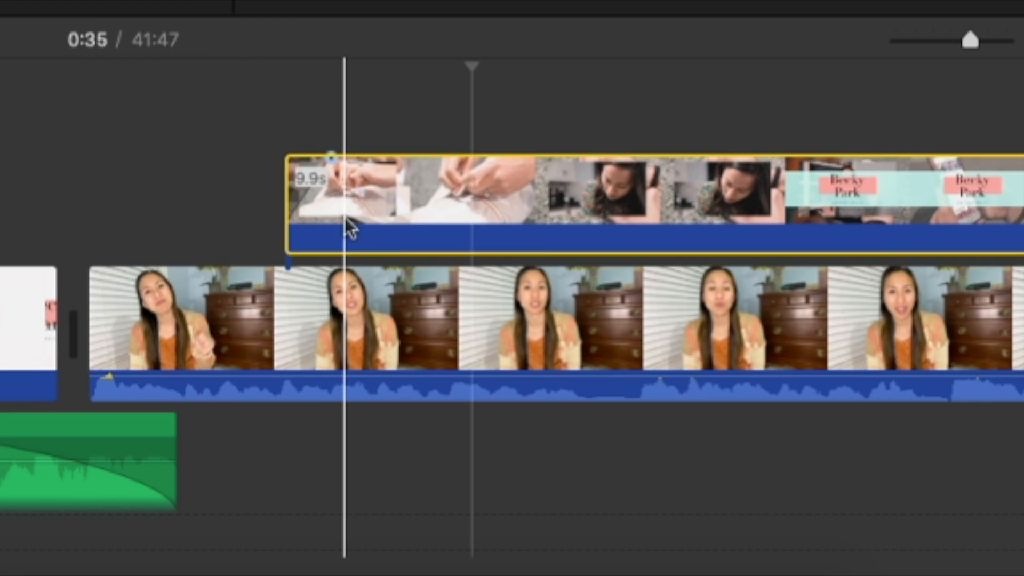
pyautogui.press('Delete')
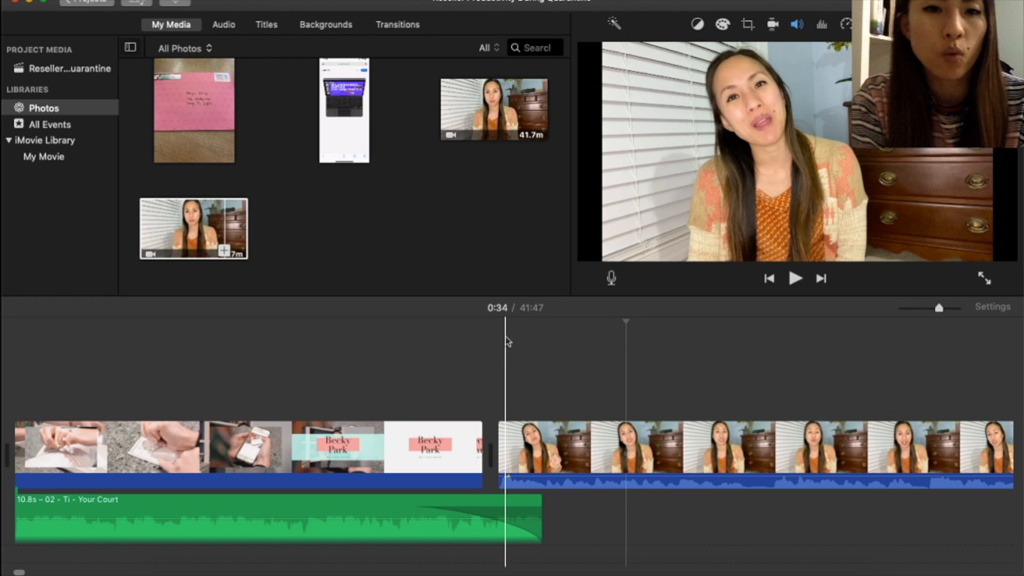
# Play the start of the talking clip repeatedly to find where the unwanted section begins, around 0:33
pyautogui.click(501, 342)
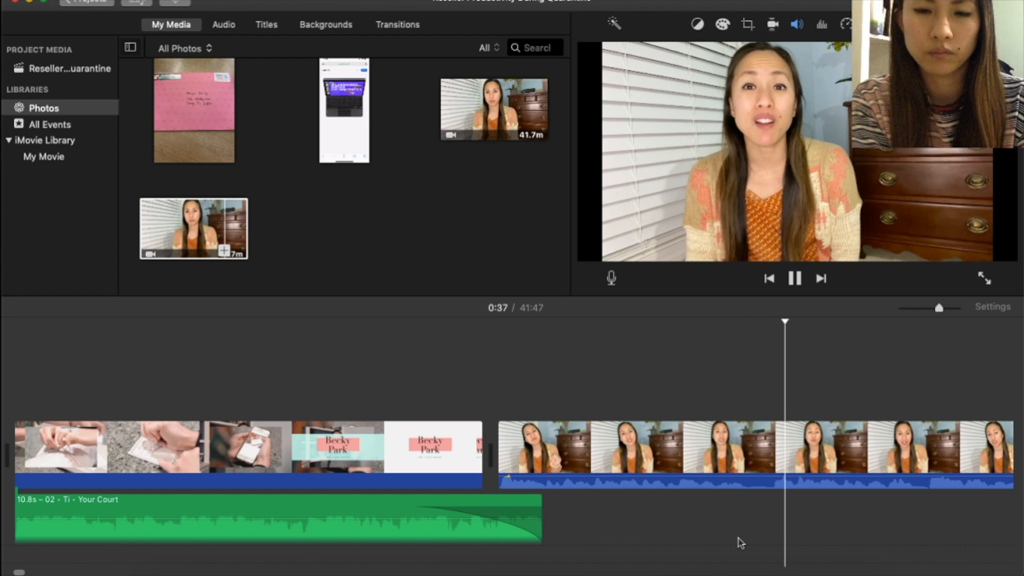
pyautogui.press('space')
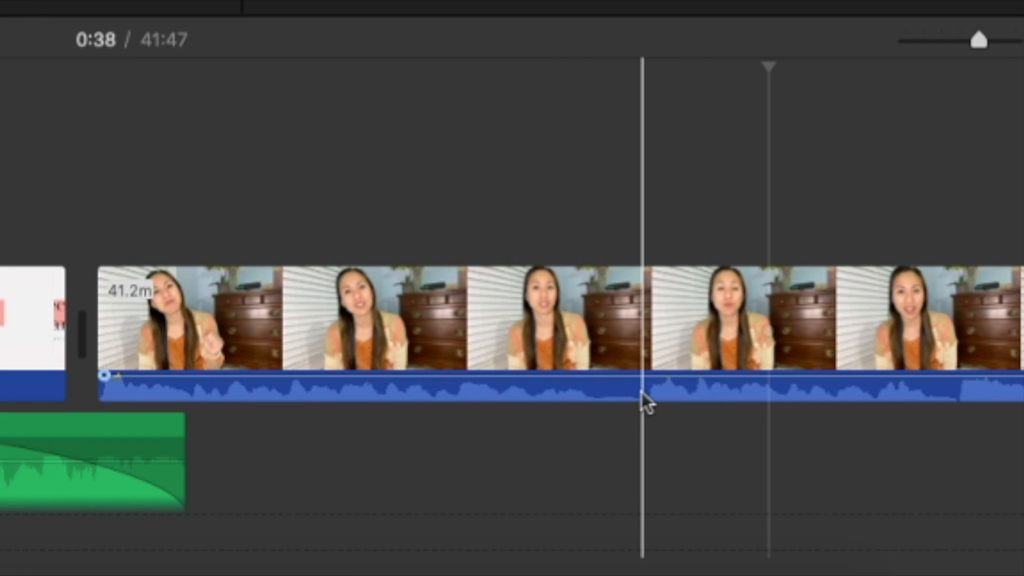
pyautogui.click(286, 396)
pyautogui.press('space')
pyautogui.press('space')
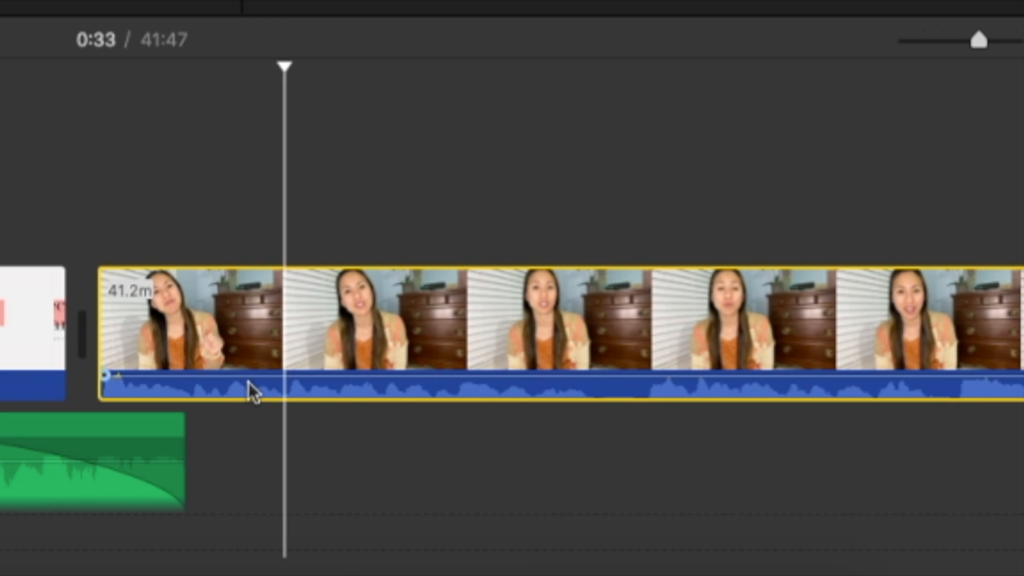
pyautogui.click(276, 403)
pyautogui.press('space')
pyautogui.press('space')
pyautogui.press('space')
pyautogui.press('space')
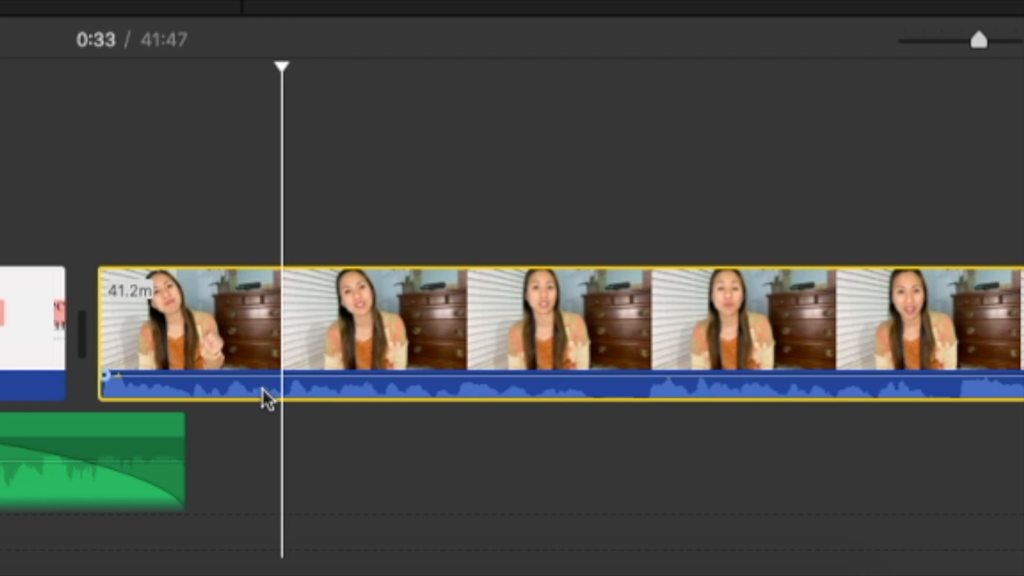
# Split the talking clip at about 0:33 and again at the end of the unwanted section, and delete the piece between
pyautogui.rightClick(264, 393)
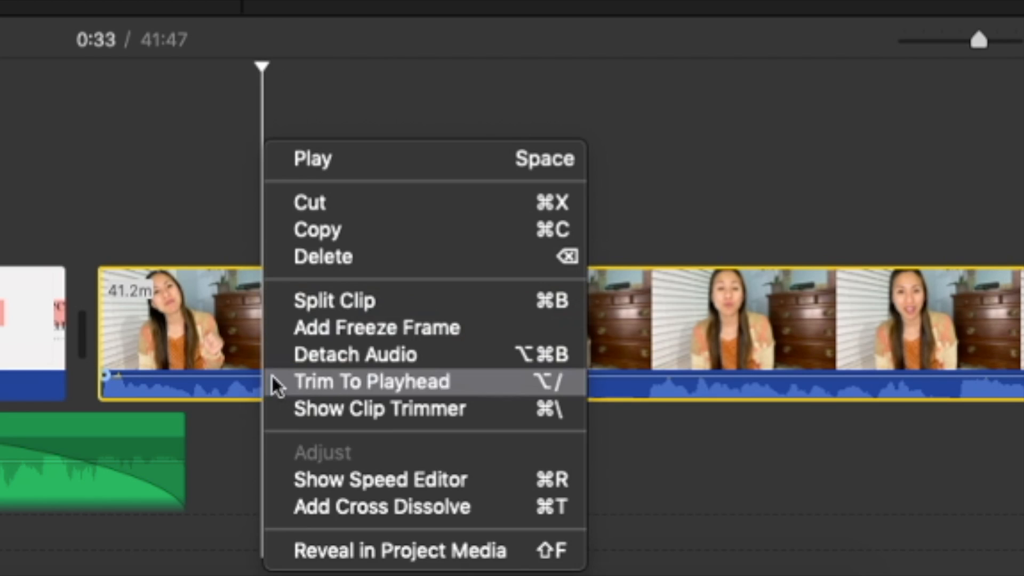
pyautogui.click(336, 299)
pyautogui.click(653, 400)
pyautogui.rightClick(653, 400)
pyautogui.click(728, 303)
pyautogui.click(476, 327)
pyautogui.press('Delete')
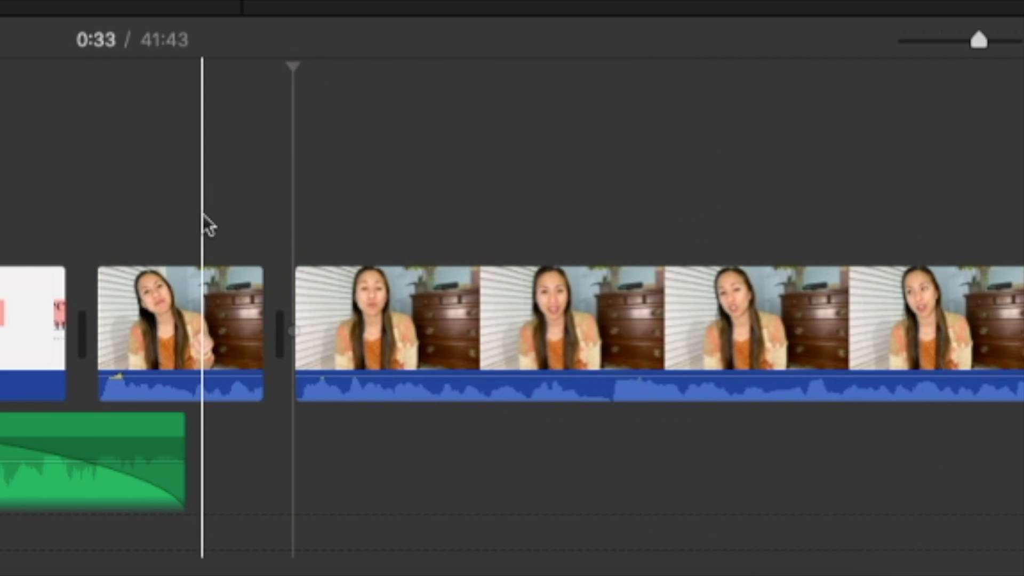
# Trim the end of the short talking segment before the new cut slightly, playing across the join to check it
pyautogui.click(176, 296)
pyautogui.click(472, 296)
pyautogui.click(201, 228)
pyautogui.press('space')
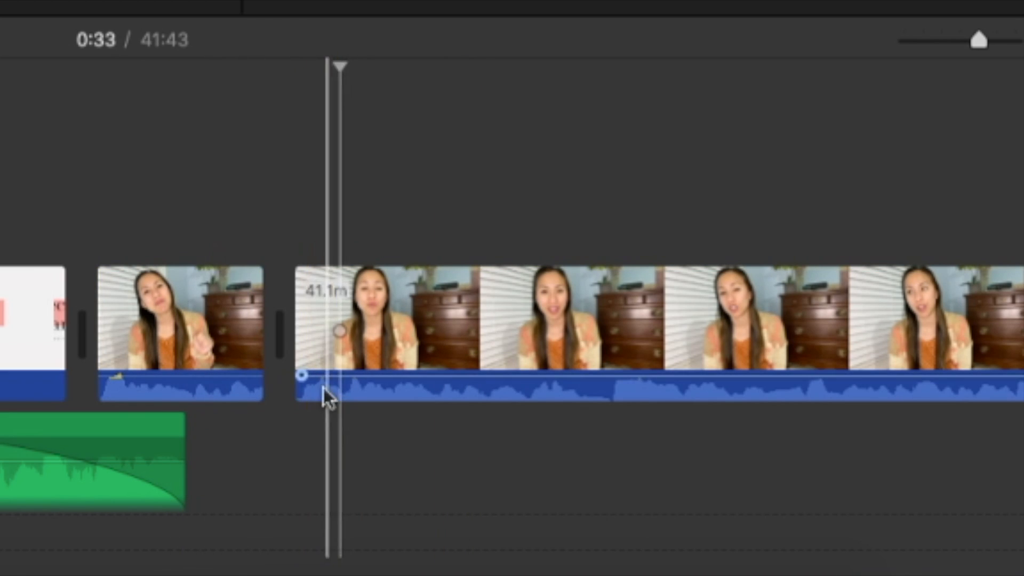
pyautogui.moveTo(258, 343); pyautogui.dragTo(252, 341)
pyautogui.press('space')
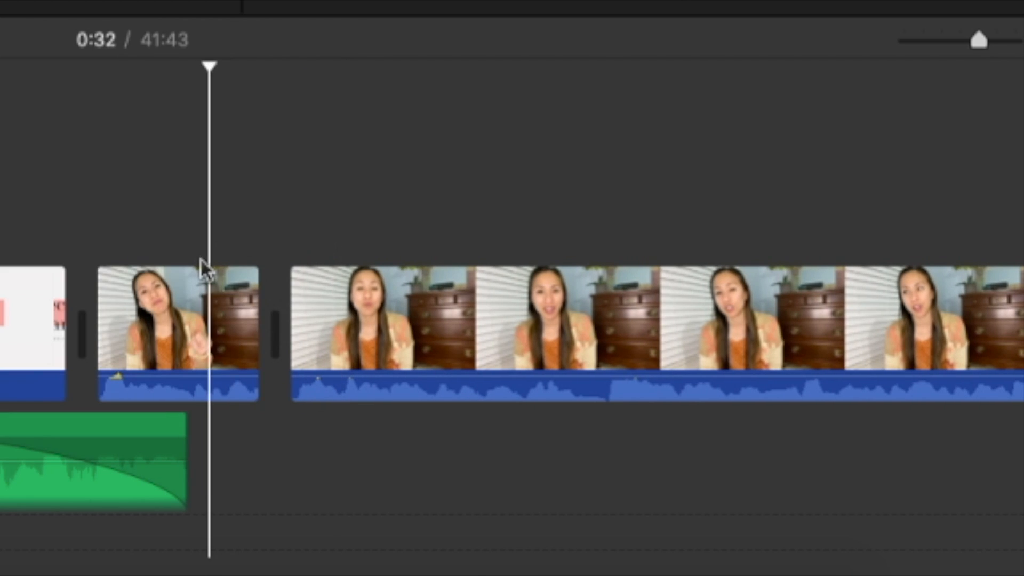
pyautogui.press('space')
pyautogui.moveTo(257, 320); pyautogui.dragTo(246, 335)
# Play on from 0:32 to the next unwanted section and split the talking clip where it begins, at about 0:47
pyautogui.press('space')
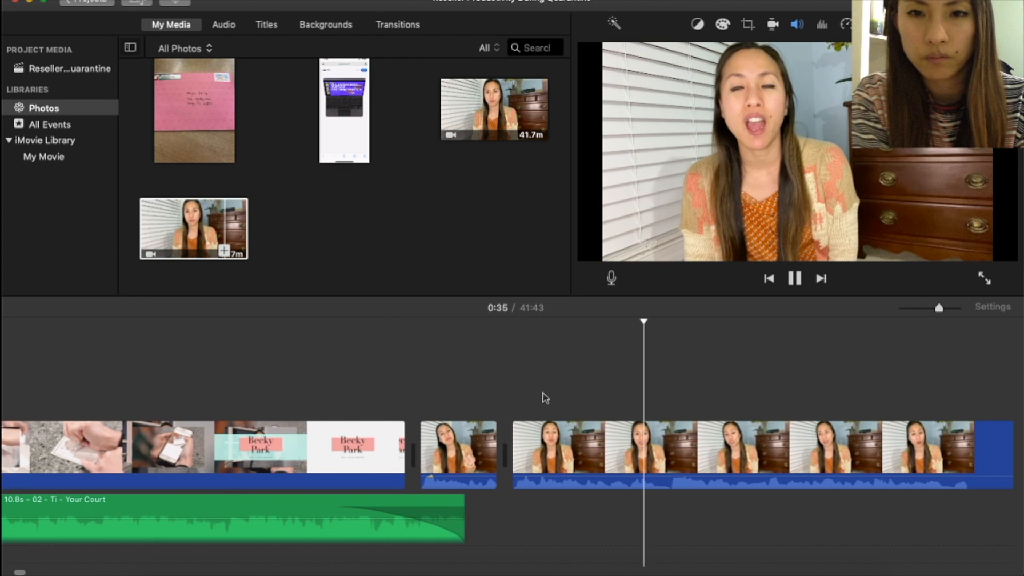
pyautogui.hscroll(10, 545, 398)
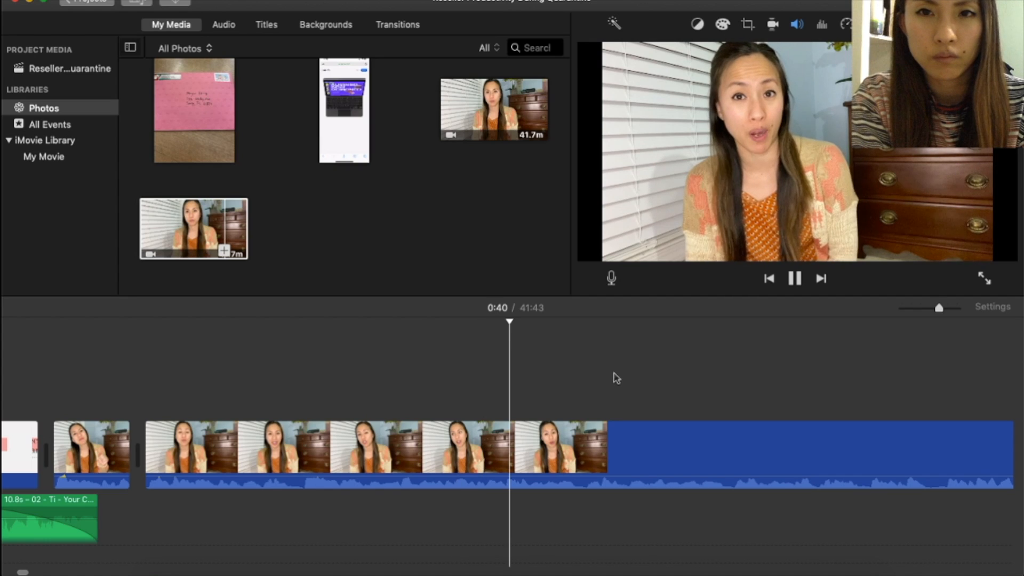
pyautogui.hscroll(10, 616, 378)
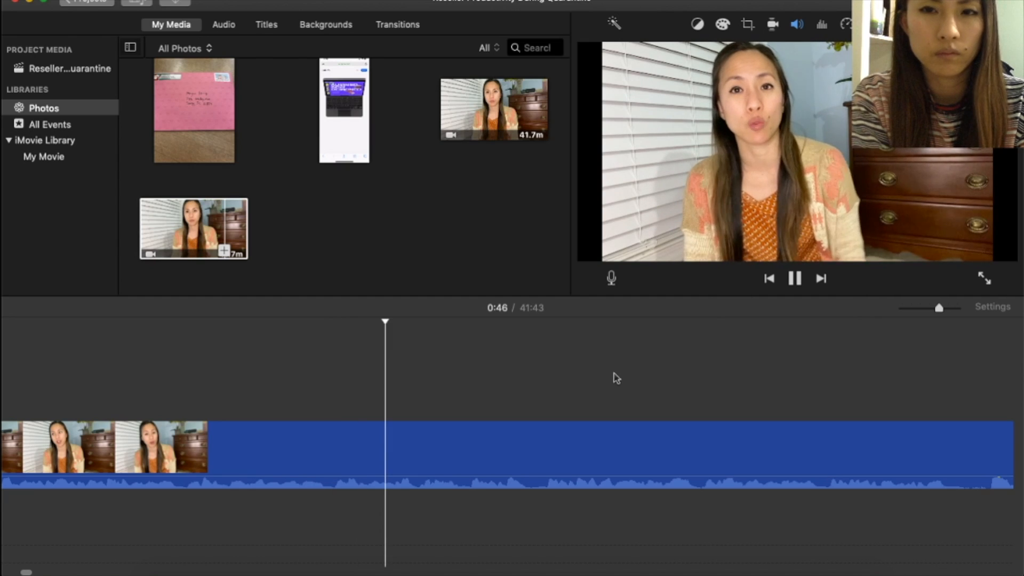
pyautogui.hscroll(6, 616, 378)
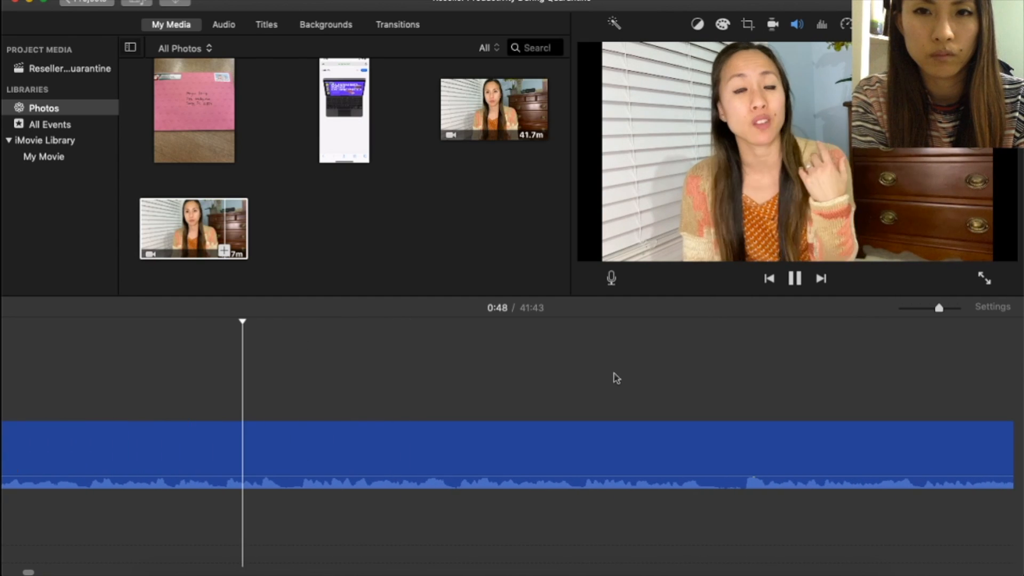
pyautogui.press('space')
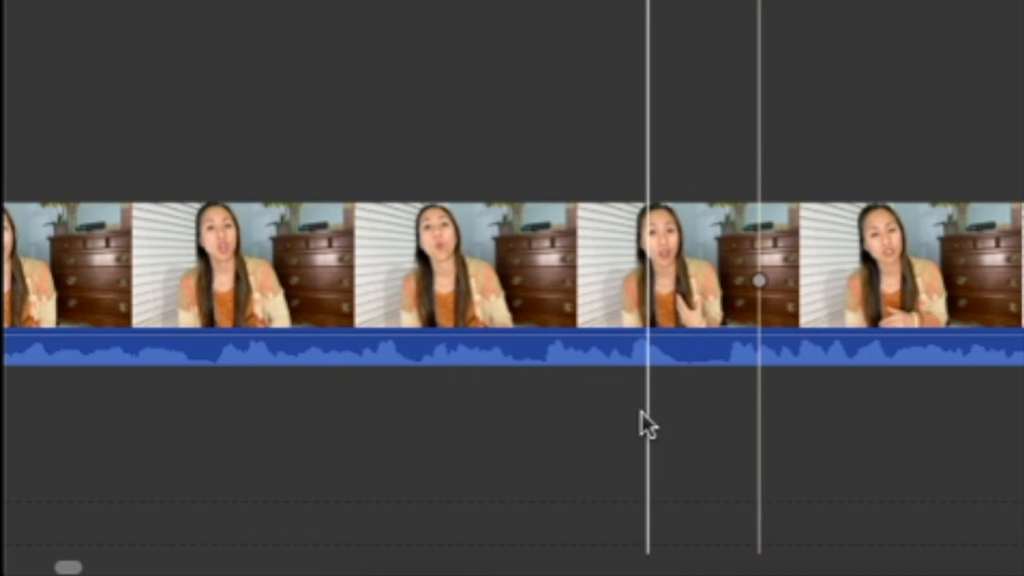
pyautogui.click(522, 361)
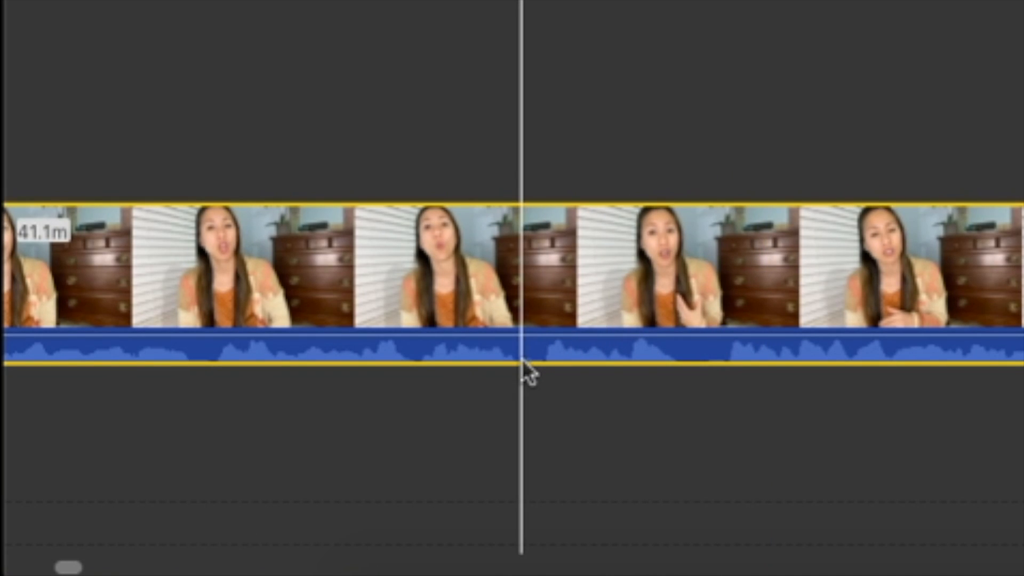
pyautogui.rightClick(522, 360)
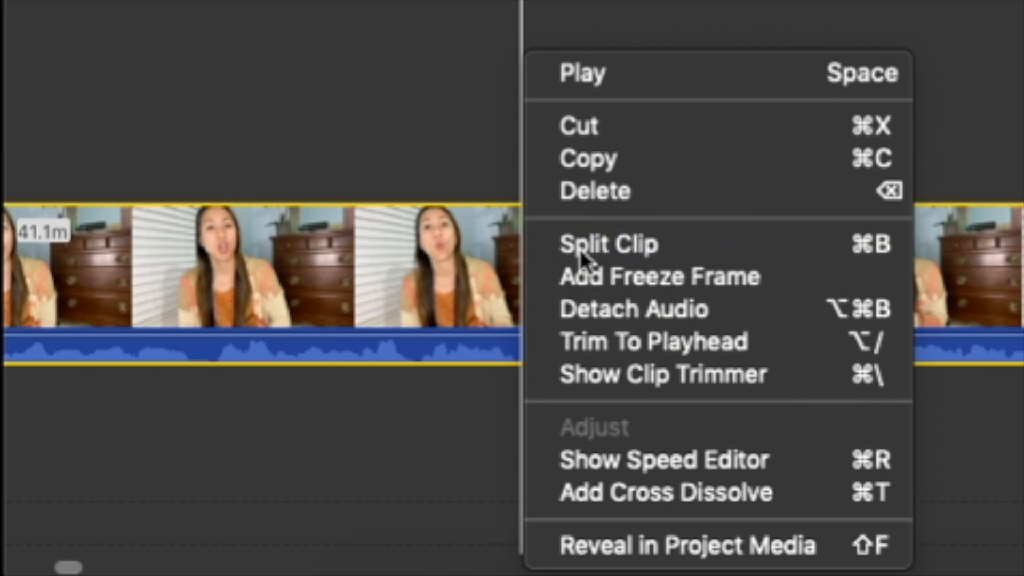
pyautogui.click(580, 250)
# Split the talking clip again at the end of the unwanted section and delete the 1.8 s piece between the cuts
pyautogui.click(731, 355)
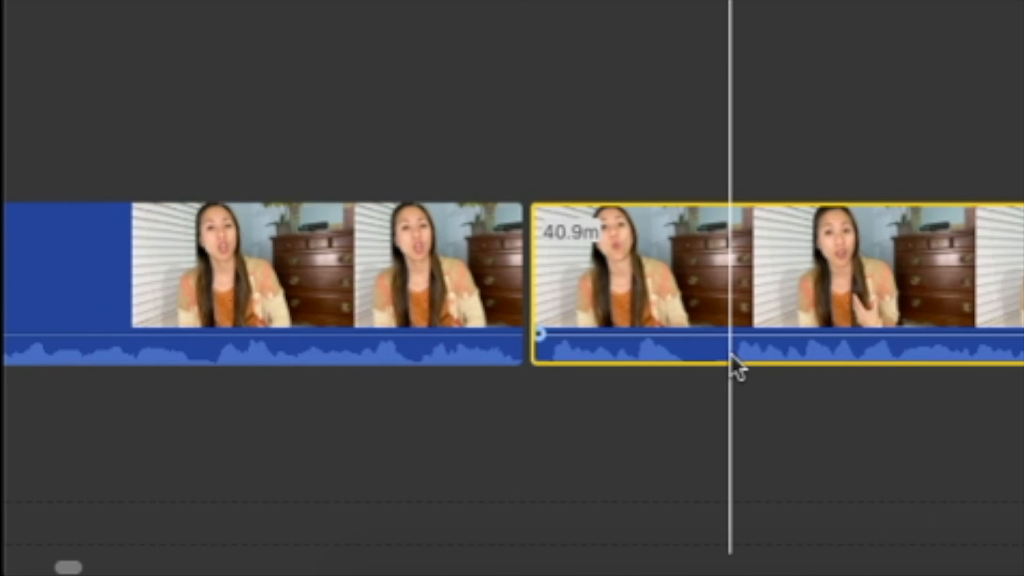
pyautogui.rightClick(731, 355)
pyautogui.click(779, 255)
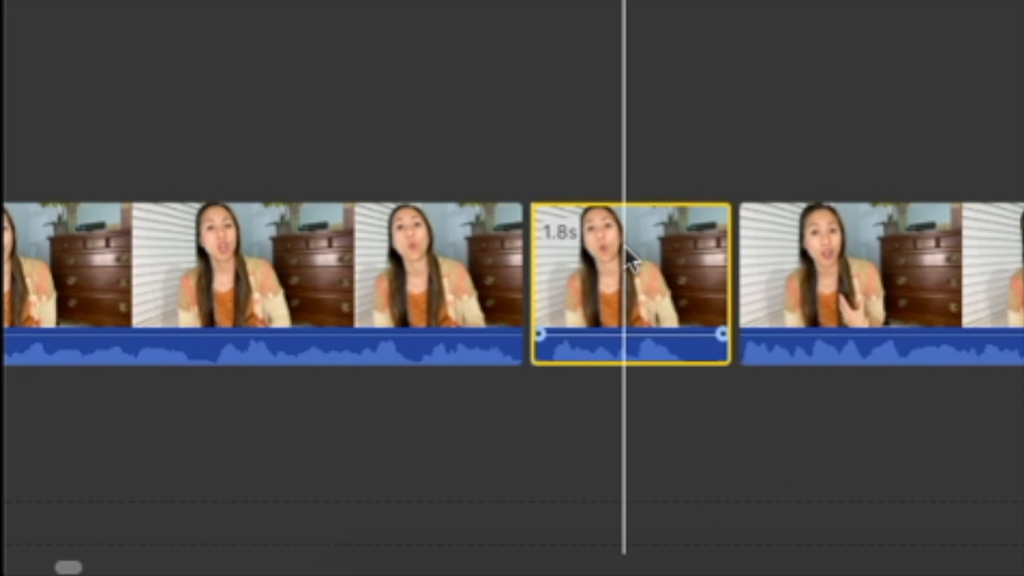
pyautogui.press('Delete')
# Raise the sound volume and play across the new join around 0:48 to check the cut
pyautogui.press('XF86AudioRaiseVolume')
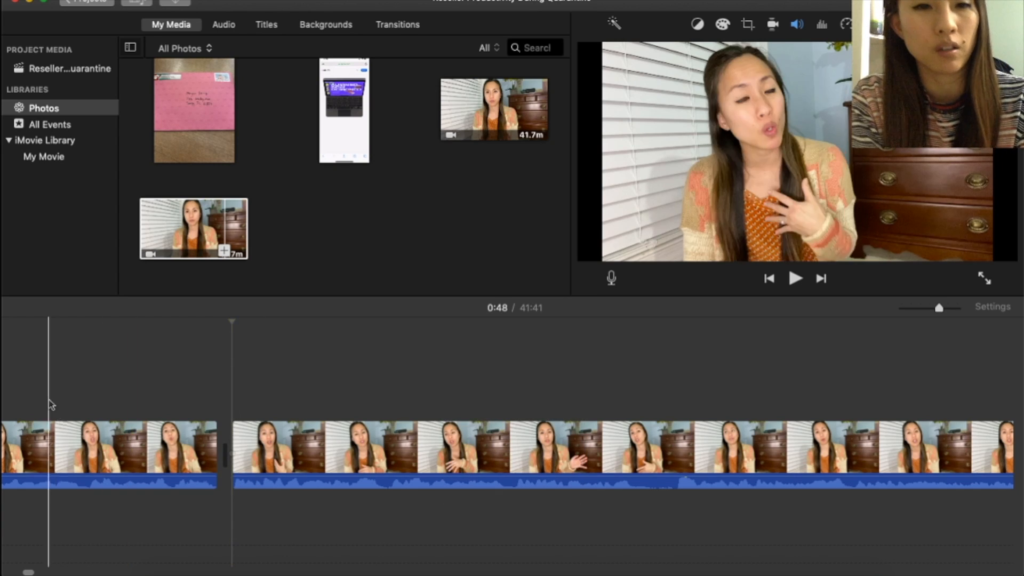
pyautogui.click(183, 381)
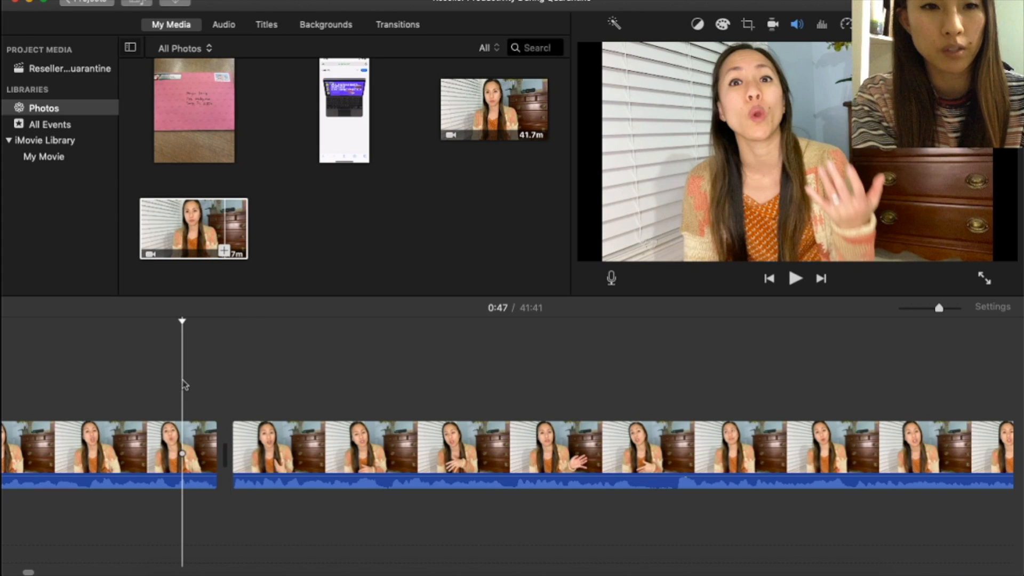
pyautogui.press('space')
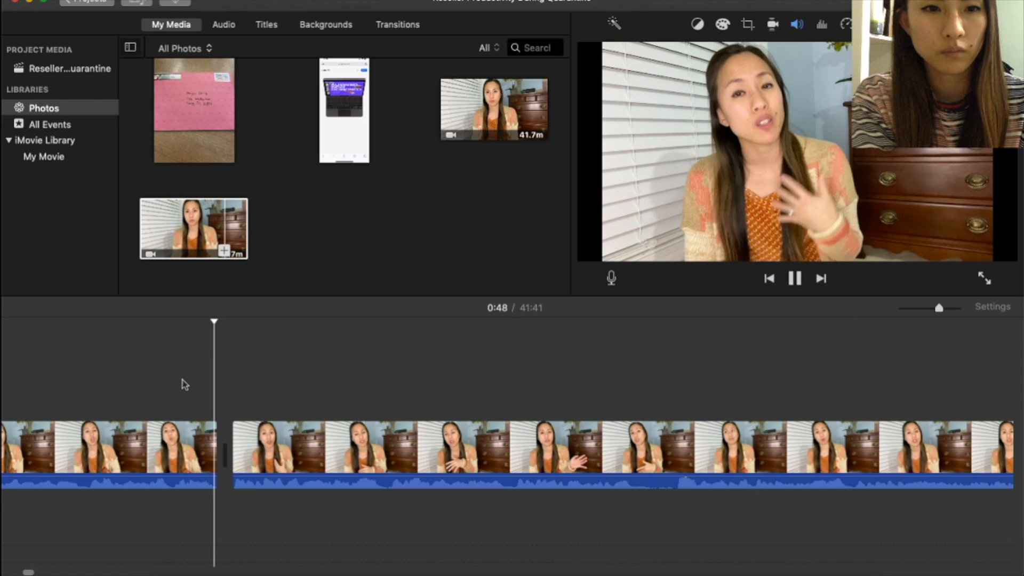
pyautogui.press('space')
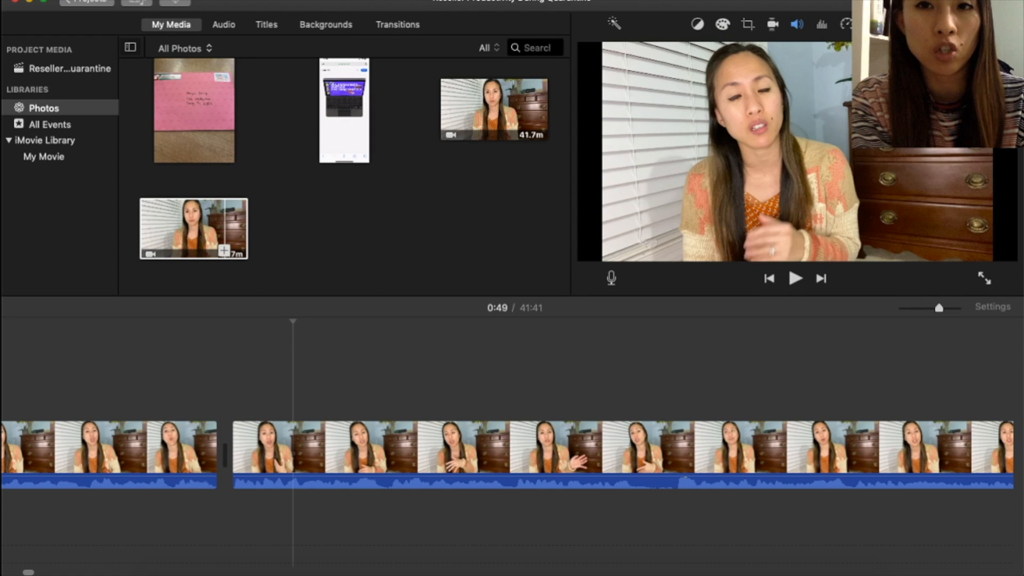
pyautogui.hscroll(-10, 549, 386)
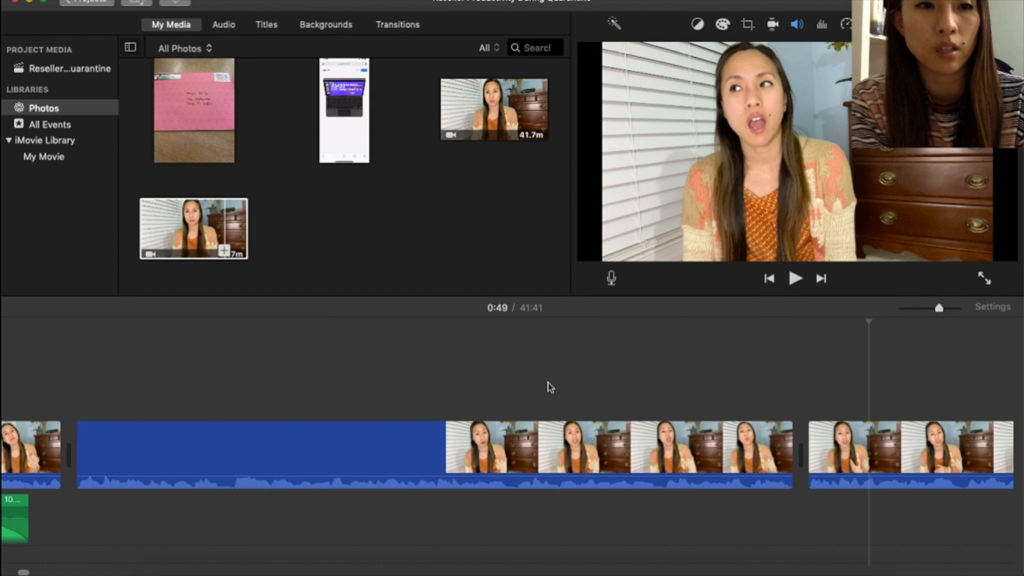
pyautogui.hscroll(10, 625, 383)
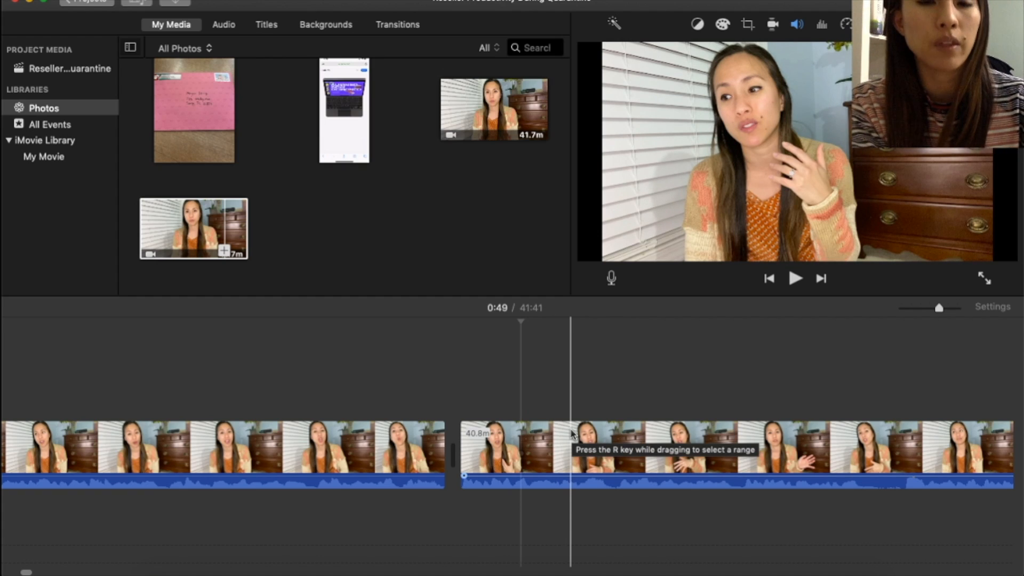
# Play the start of the clip after the join and split it at about 0:49 to isolate a 1.1 s piece
pyautogui.click(531, 489)
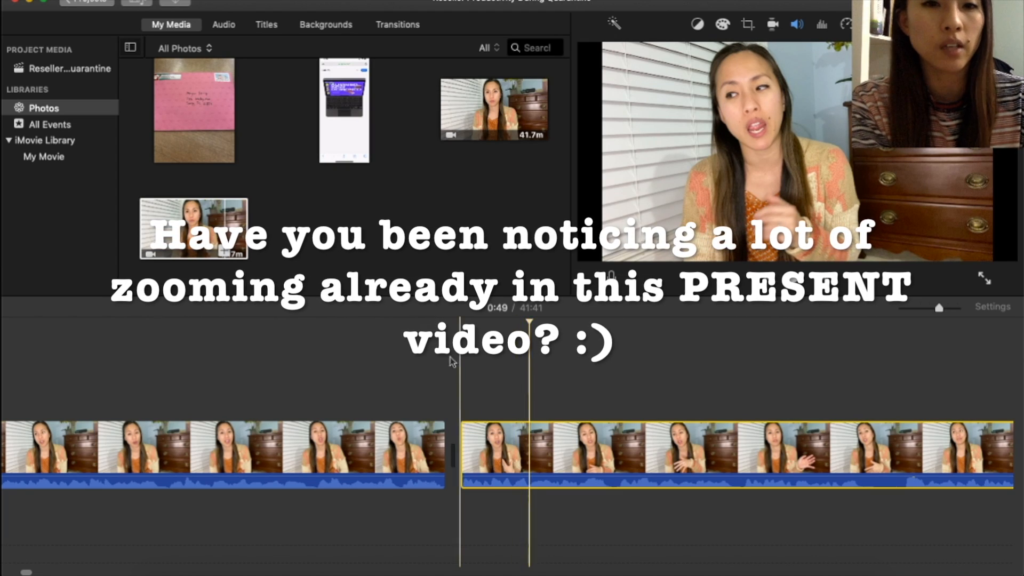
pyautogui.click(459, 451)
pyautogui.press('space')
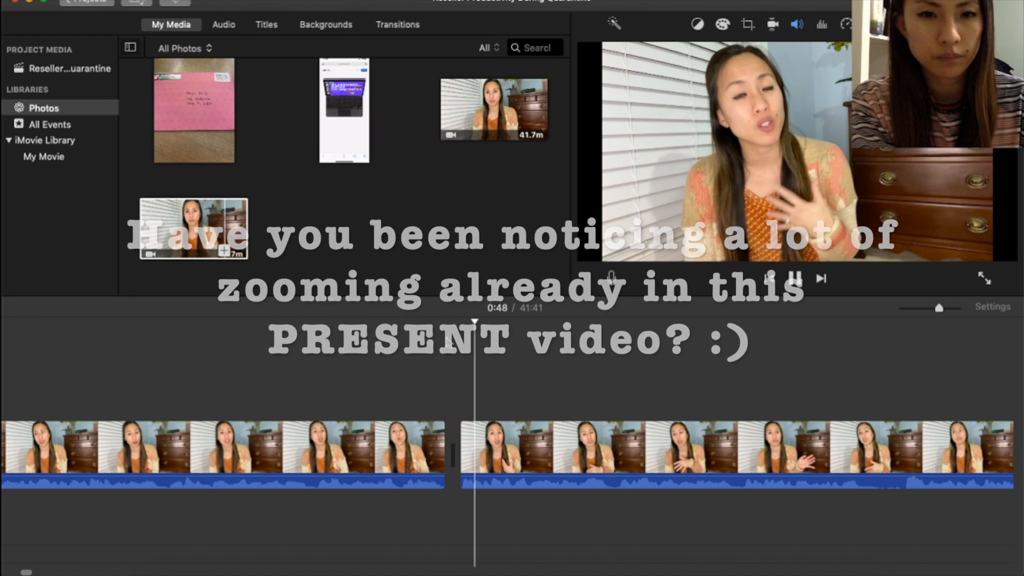
pyautogui.press('space')
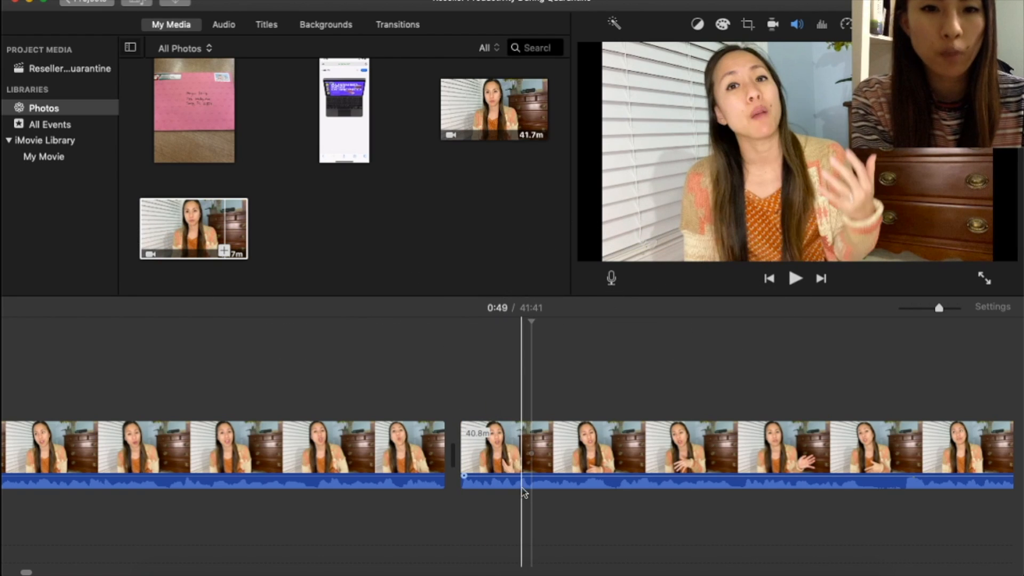
pyautogui.click(512, 451)
pyautogui.rightClick(512, 451)
pyautogui.click(552, 439)
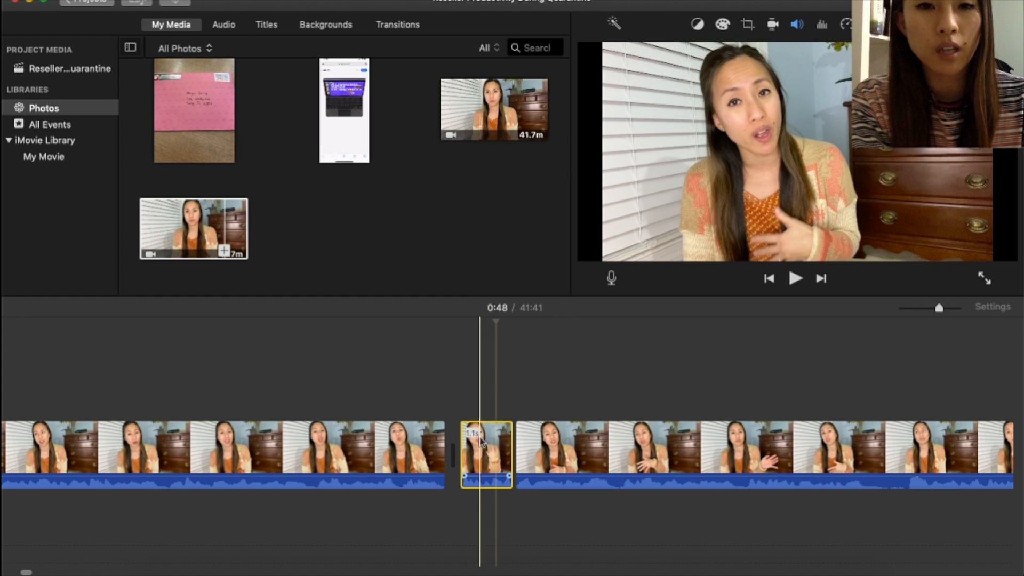
# Crop the 1.1 s piece with Crop to Fill, framing the speaker's head and shoulders closely, and play across it to check the zoom
pyautogui.press('space')
pyautogui.press('space')
pyautogui.click(495, 464)
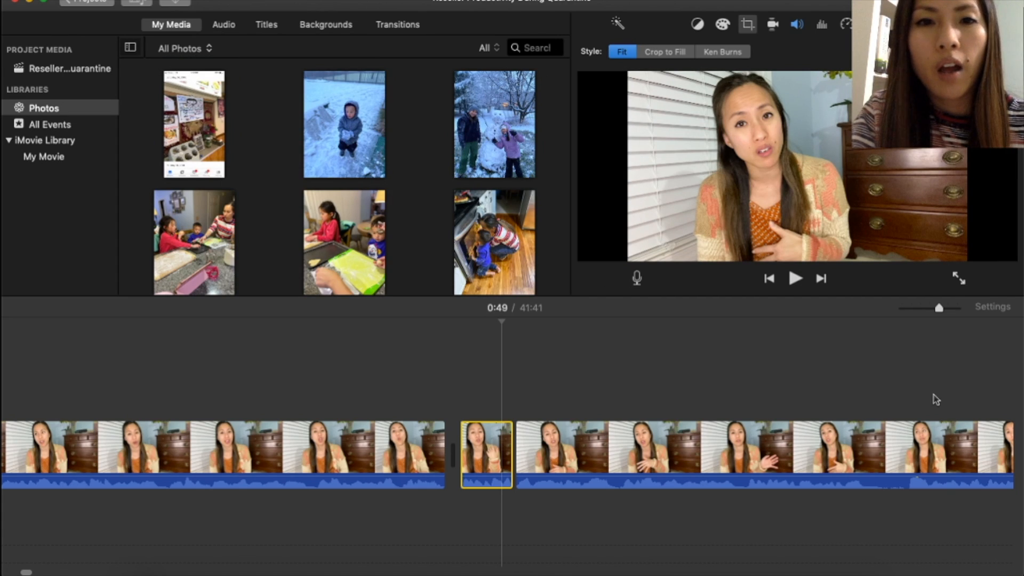
pyautogui.click(494, 454)
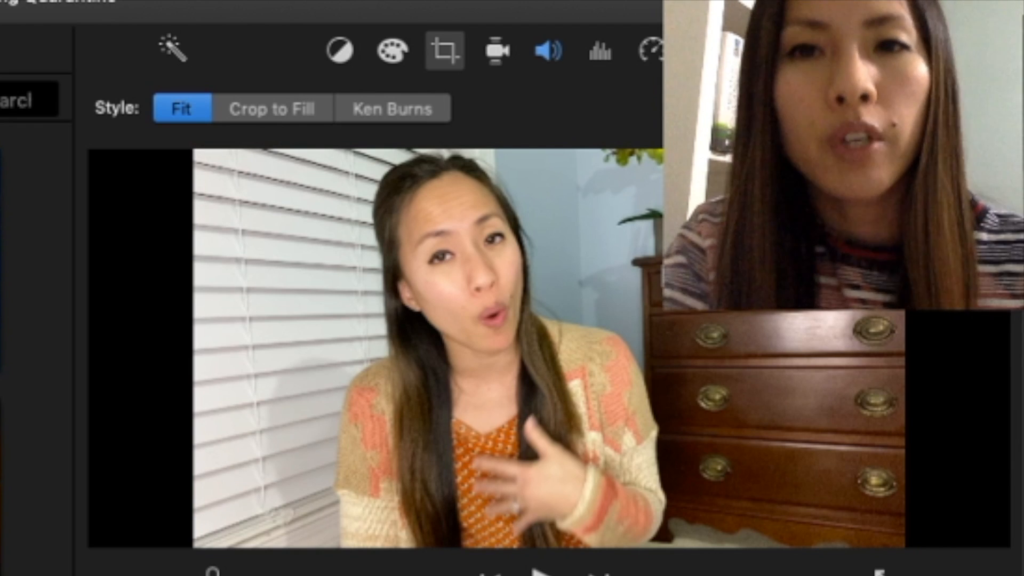
pyautogui.click(277, 114)
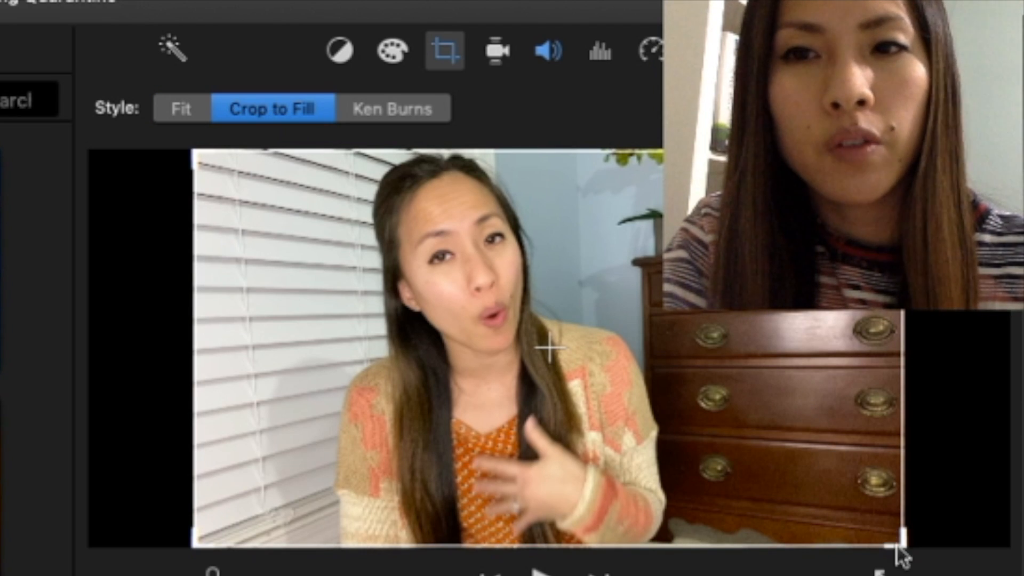
pyautogui.moveTo(905, 544); pyautogui.dragTo(642, 356)
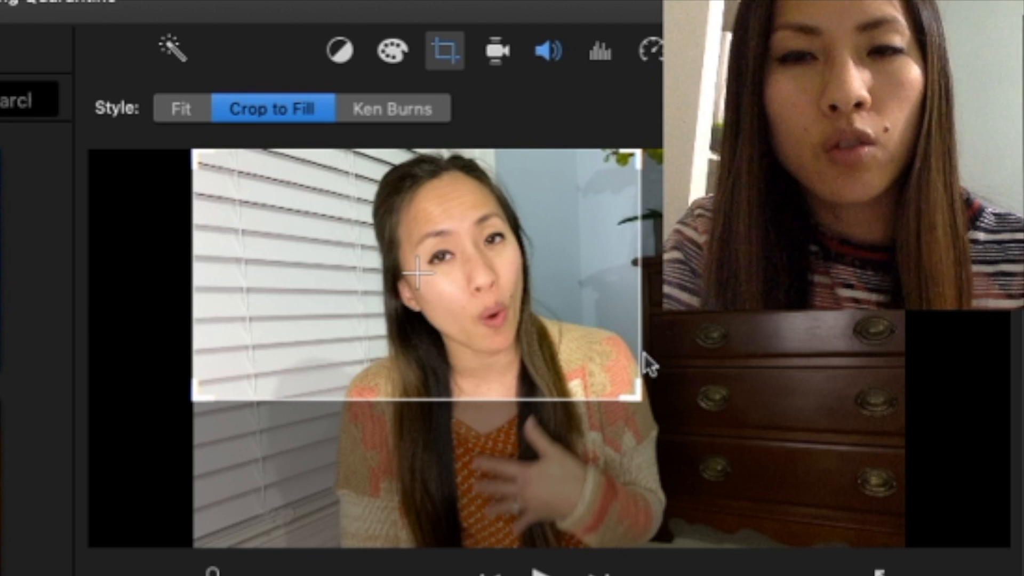
pyautogui.moveTo(563, 282); pyautogui.dragTo(603, 280)
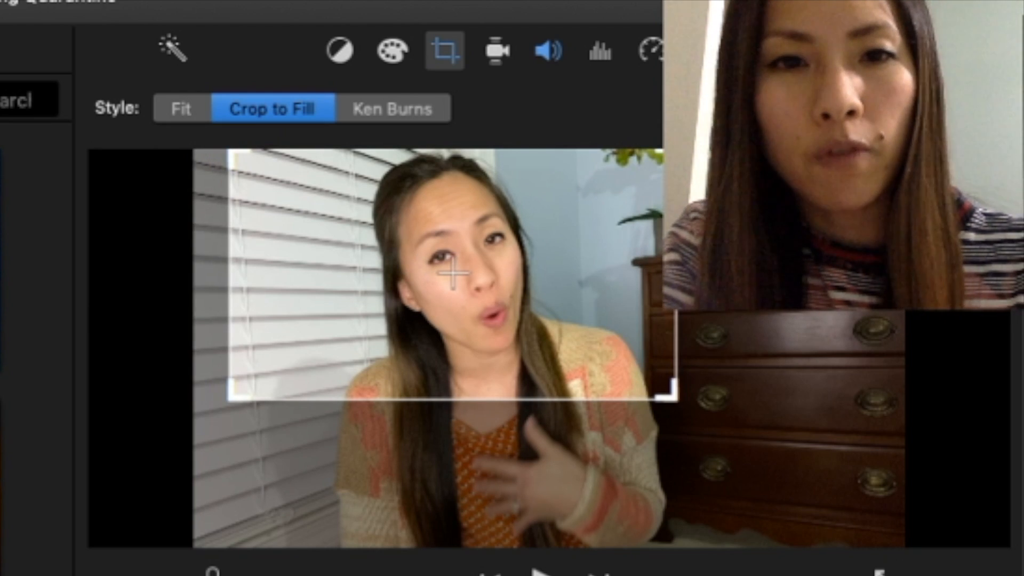
pyautogui.press('space')
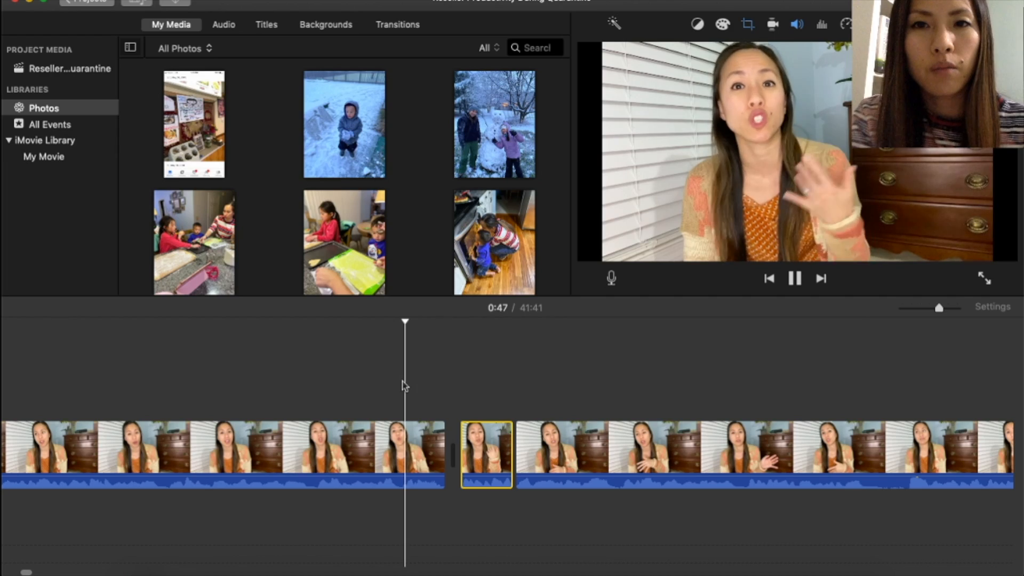
pyautogui.press('XF86AudioLowerVolume')
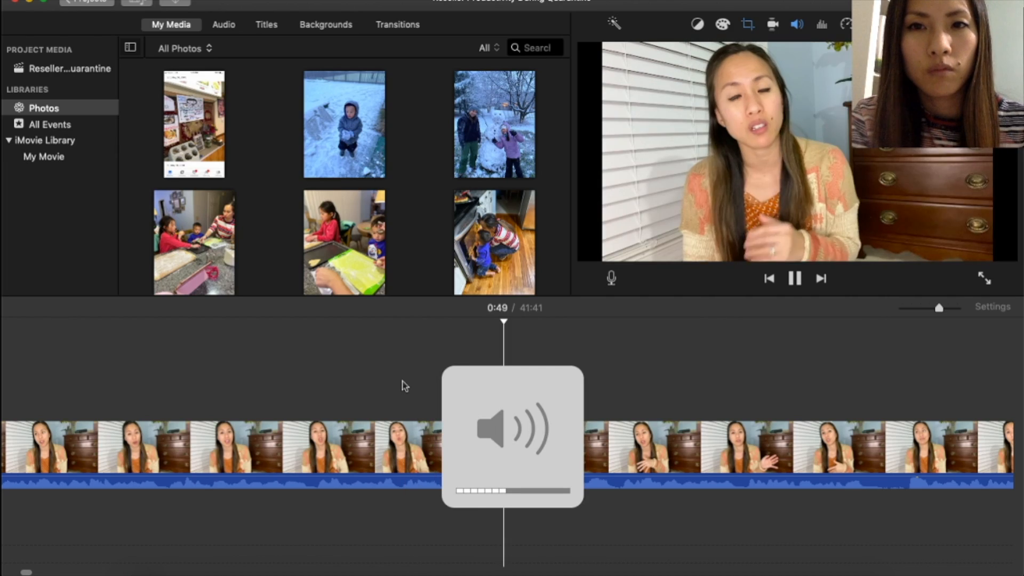
pyautogui.click(498, 465)
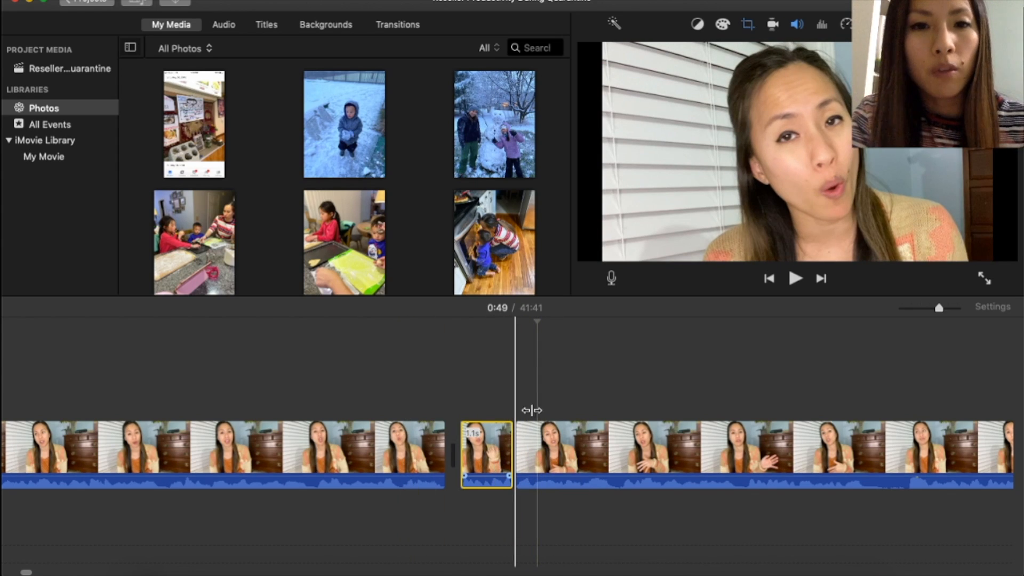
# Move the short piece's crop frame over to the clock on the dresser and play across the piece
pyautogui.click(482, 456)
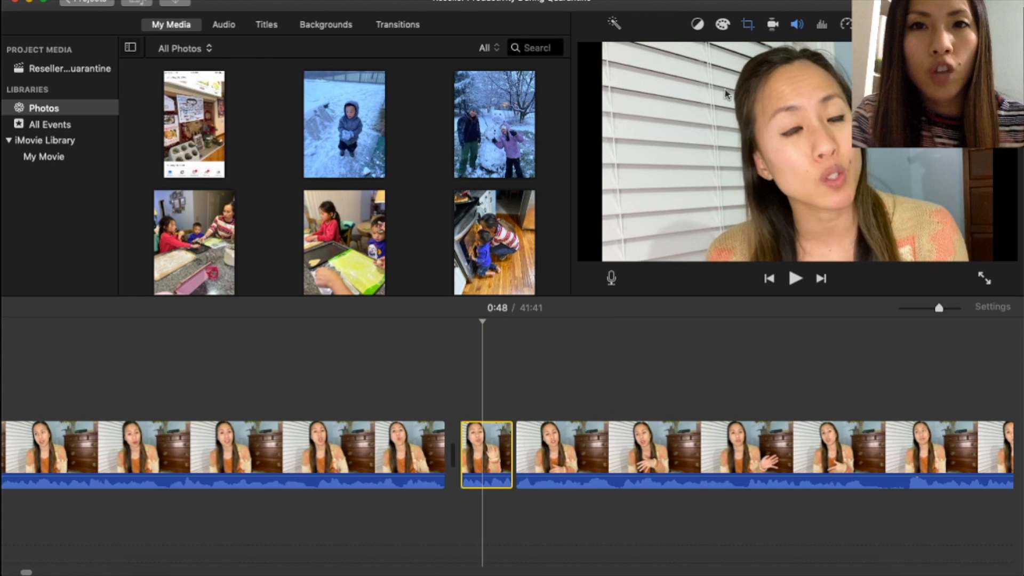
pyautogui.click(749, 25)
pyautogui.moveTo(783, 152); pyautogui.dragTo(886, 158)
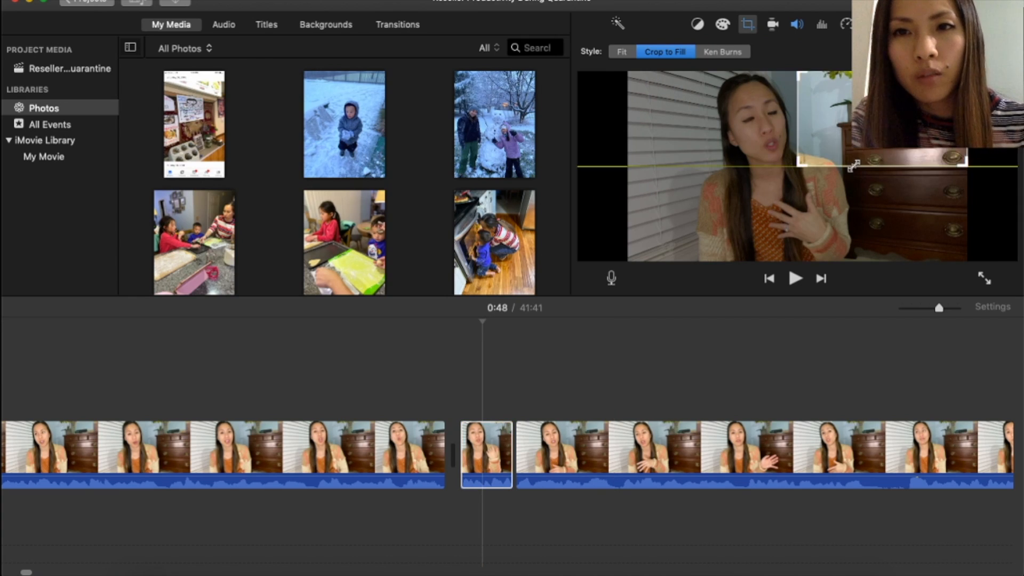
pyautogui.click(407, 382)
pyautogui.press('space')
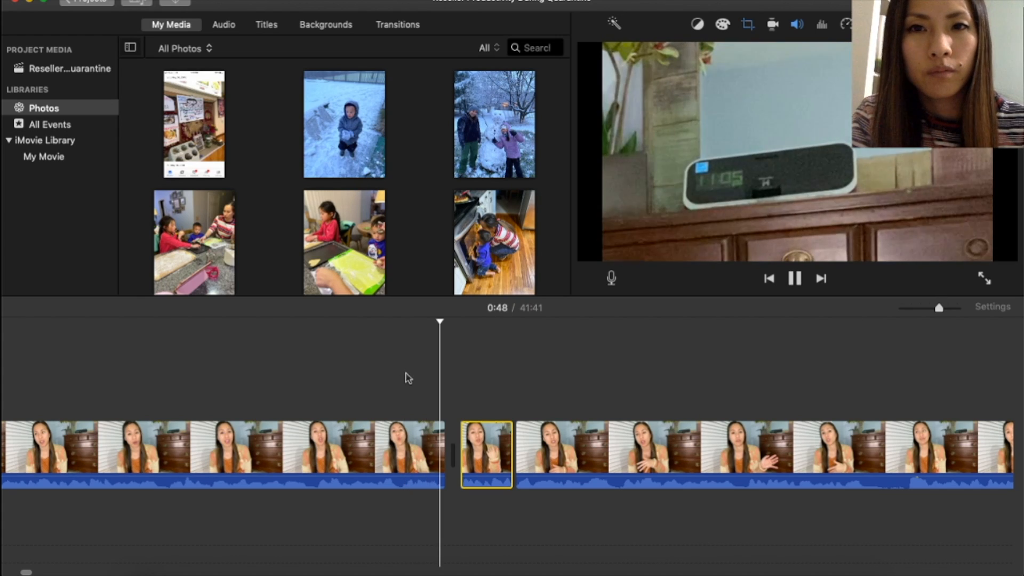
pyautogui.press('space')
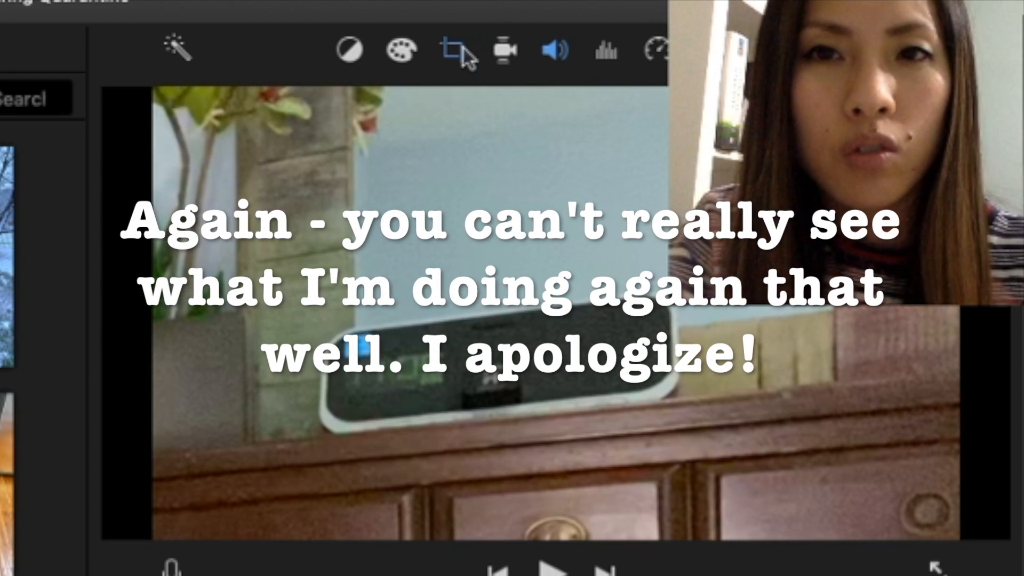
# Change the short piece's crop style to Ken Burns and play across it to preview the moving zoom
pyautogui.click(750, 25)
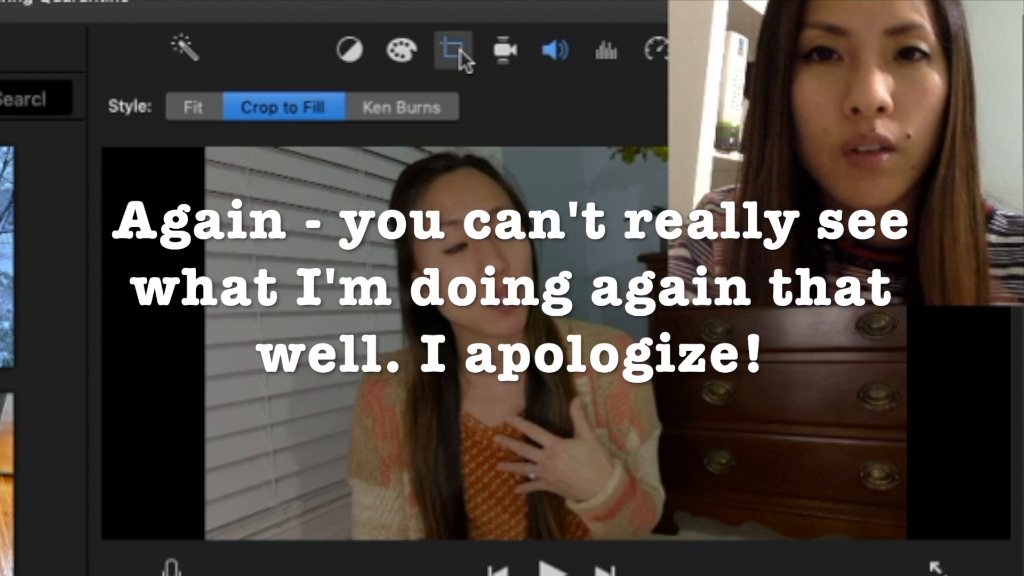
pyautogui.click(440, 106)
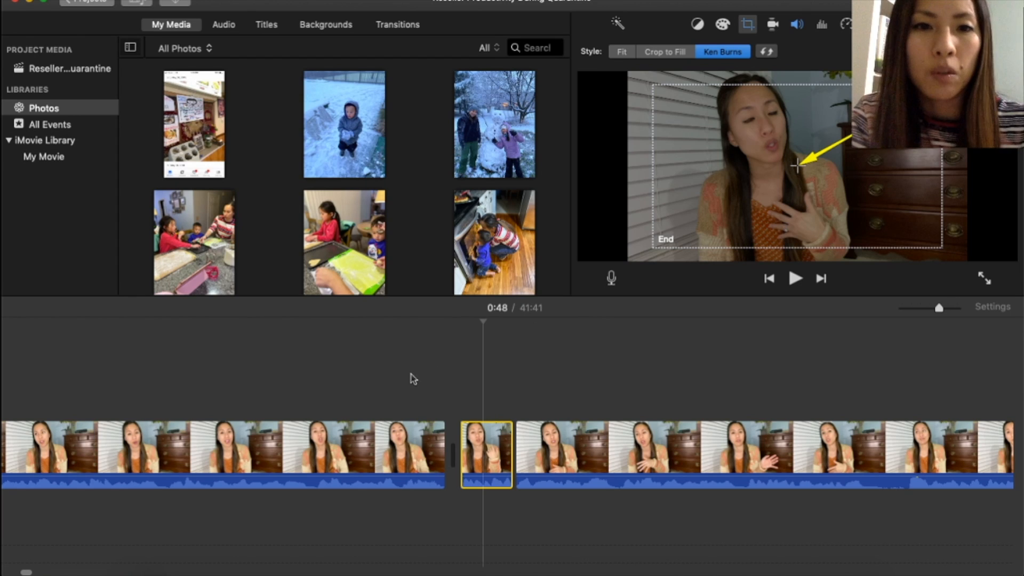
pyautogui.click(413, 379)
pyautogui.press('space')
pyautogui.press('space')
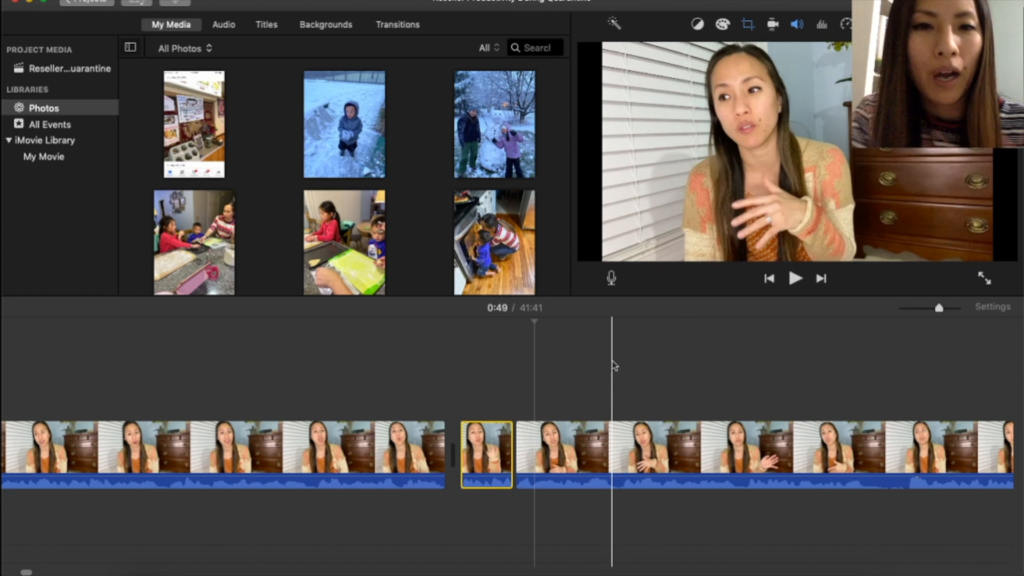
pyautogui.click(490, 374)
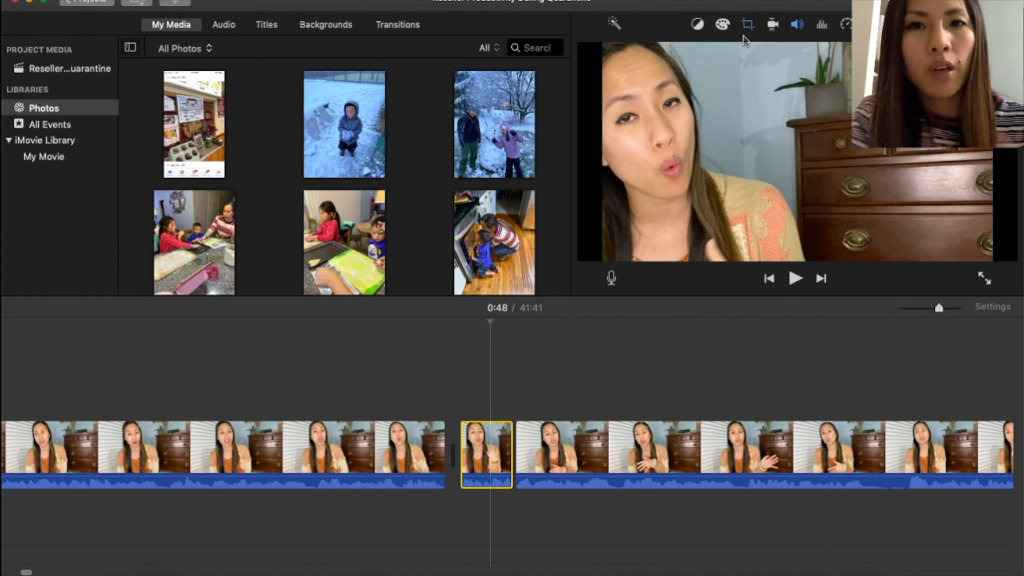
# Reframe the short piece's Ken Burns move, placing the Start frame toward the dresser and the End frame in the picture's upper-left area
pyautogui.click(747, 32)
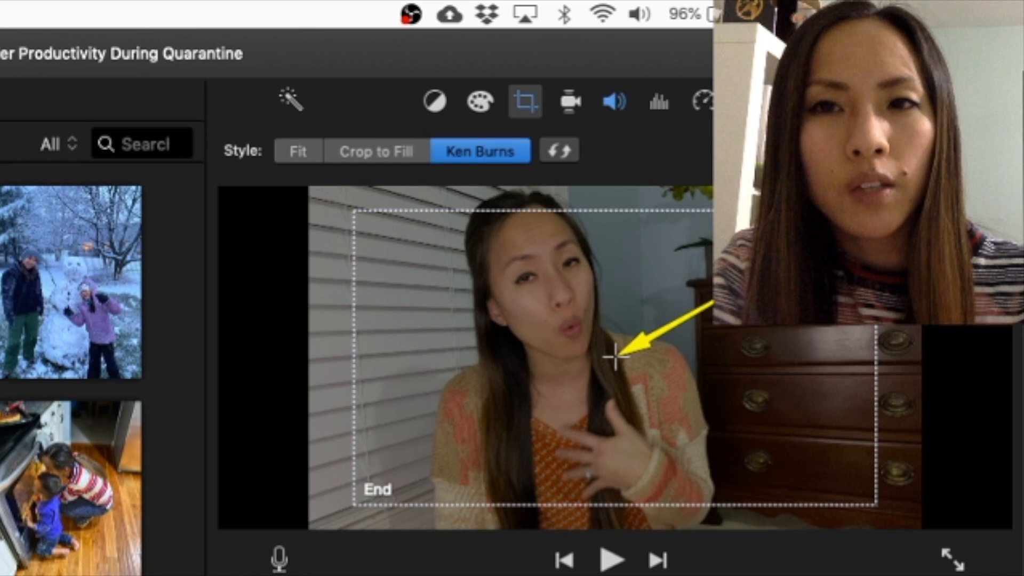
pyautogui.moveTo(900, 105); pyautogui.dragTo(685, 119)
pyautogui.moveTo(413, 275); pyautogui.dragTo(517, 334)
pyautogui.moveTo(622, 371); pyautogui.dragTo(907, 511)
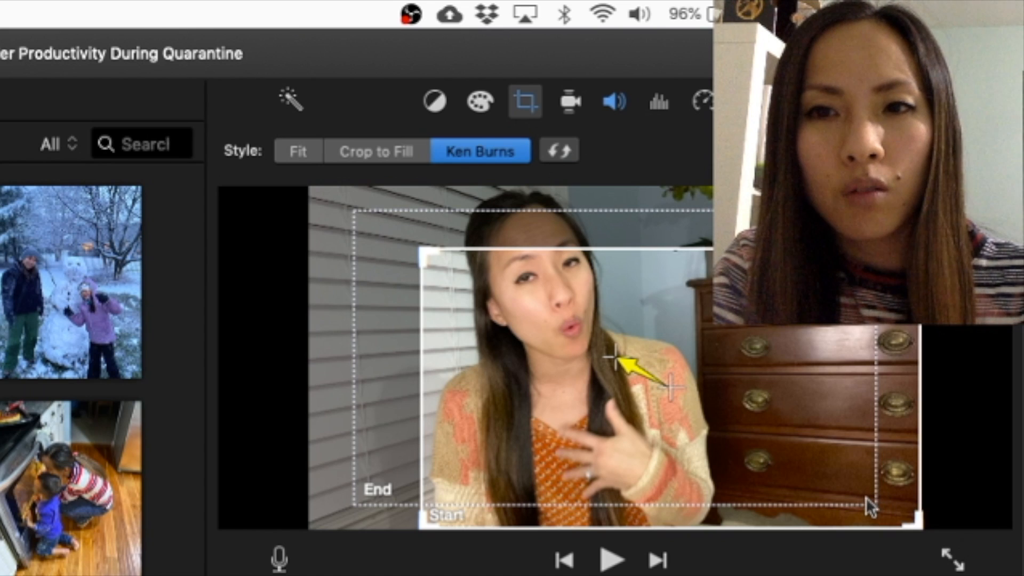
pyautogui.click(847, 455)
pyautogui.moveTo(872, 489); pyautogui.dragTo(764, 434)
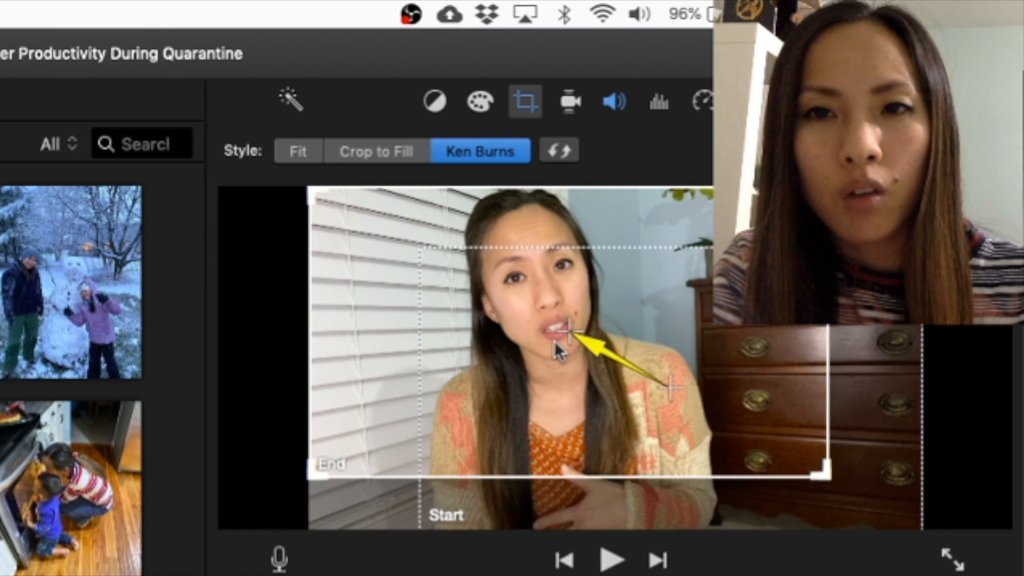
# Set the Ken Burns zoom from the full picture to a tight End frame around the speaker's face, and play the piece
pyautogui.moveTo(825, 478); pyautogui.dragTo(598, 314)
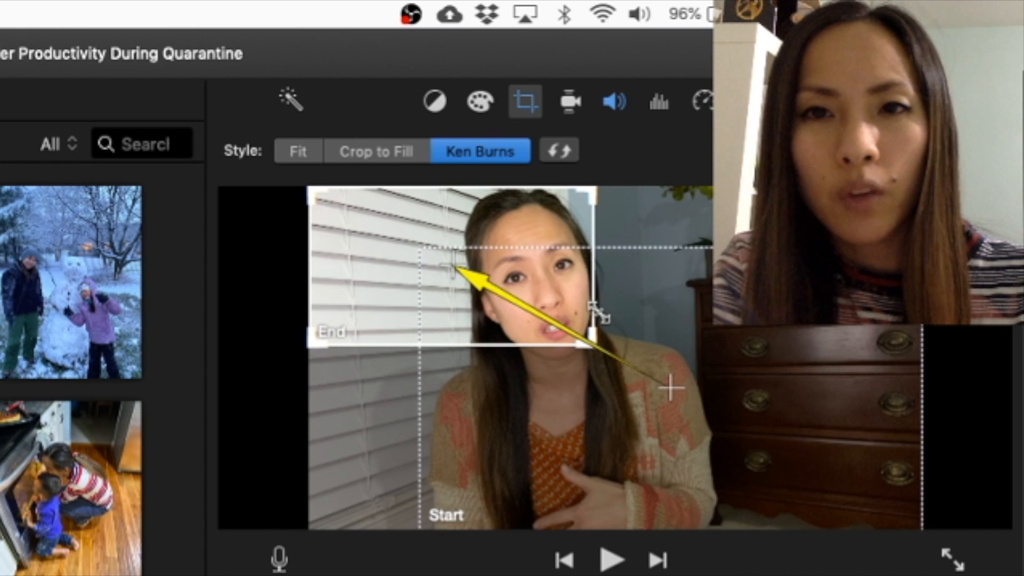
pyautogui.moveTo(549, 281); pyautogui.dragTo(604, 281)
pyautogui.moveTo(418, 475); pyautogui.dragTo(394, 380)
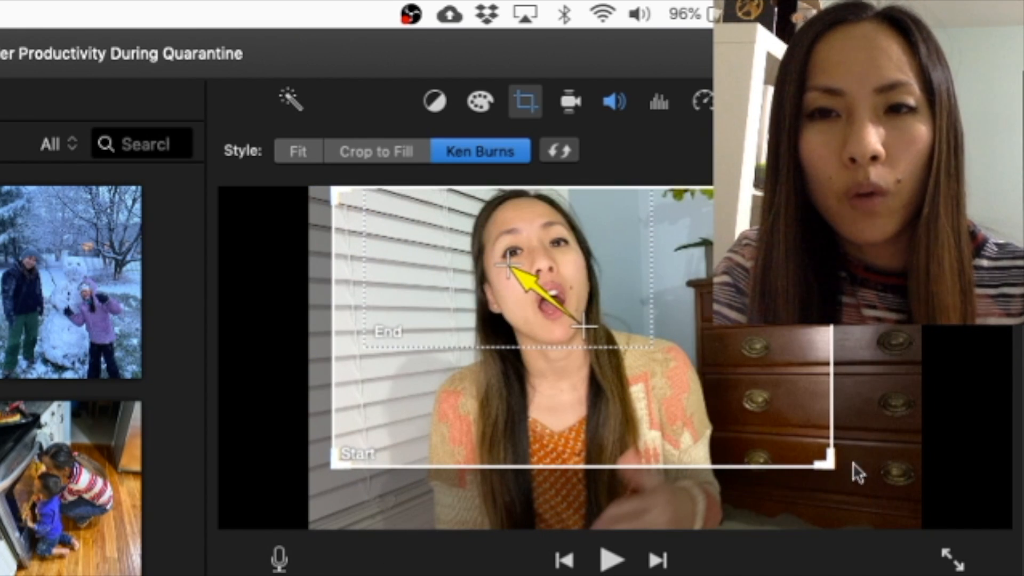
pyautogui.moveTo(832, 468); pyautogui.dragTo(945, 532)
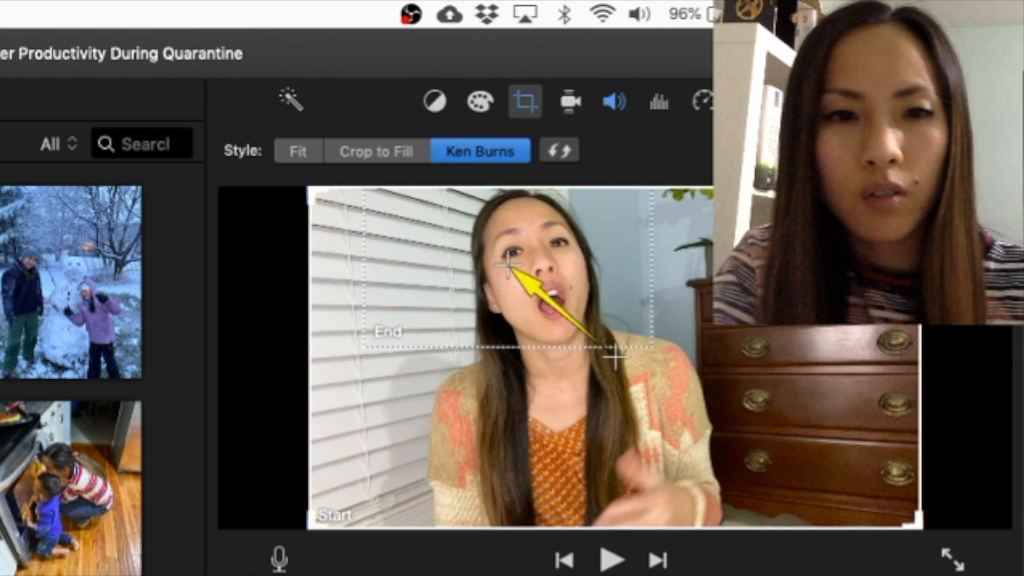
pyautogui.press('space')
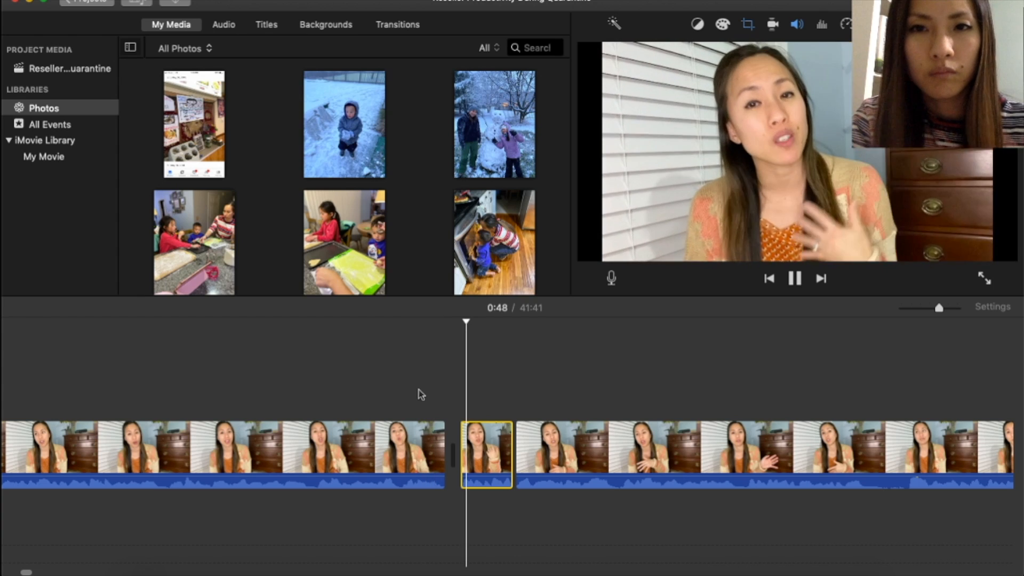
pyautogui.press('space')
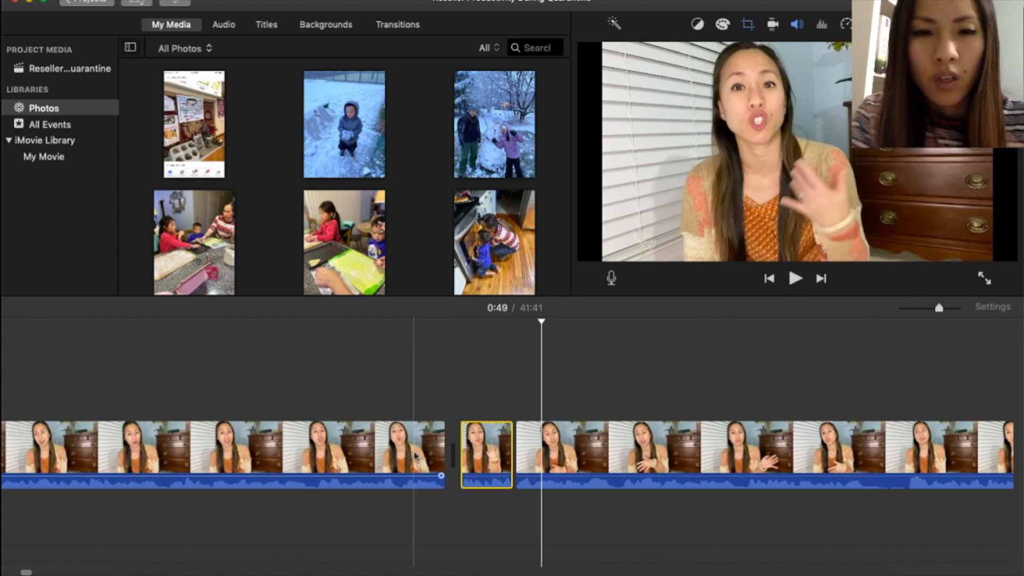
# Set the short piece's crop style to Fit
pyautogui.click(486, 457)
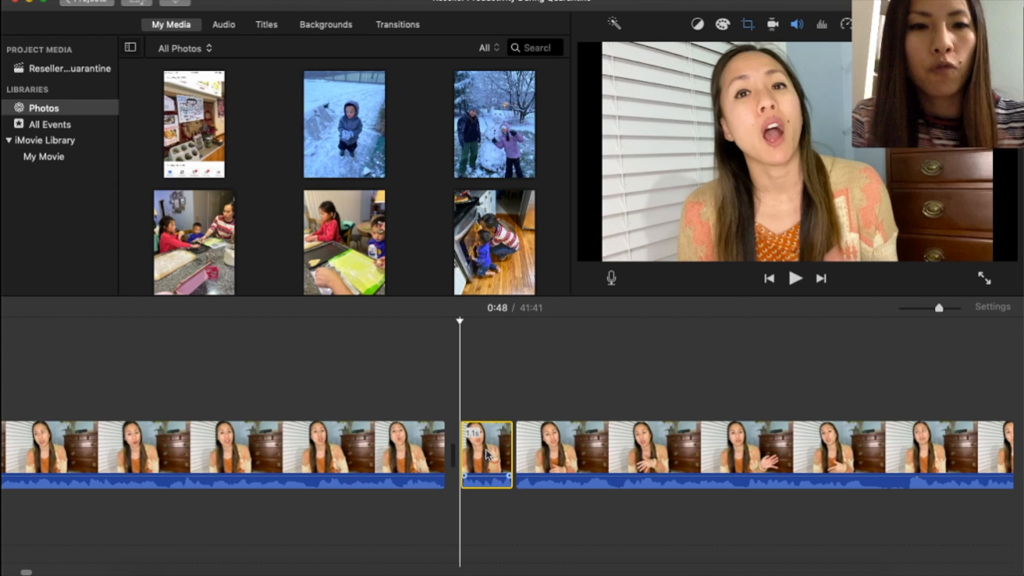
pyautogui.click(752, 24)
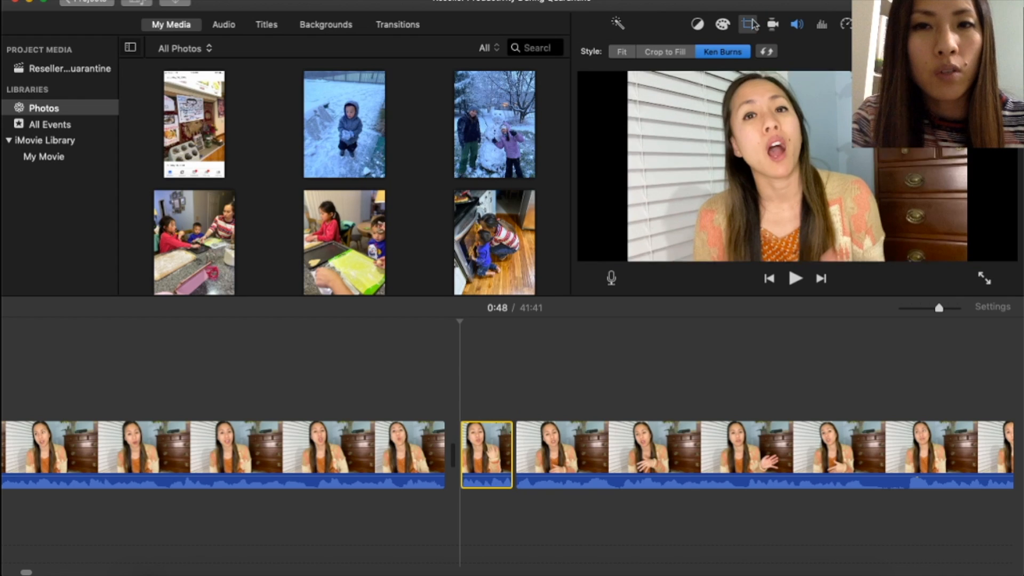
pyautogui.click(631, 53)
pyautogui.click(403, 373)
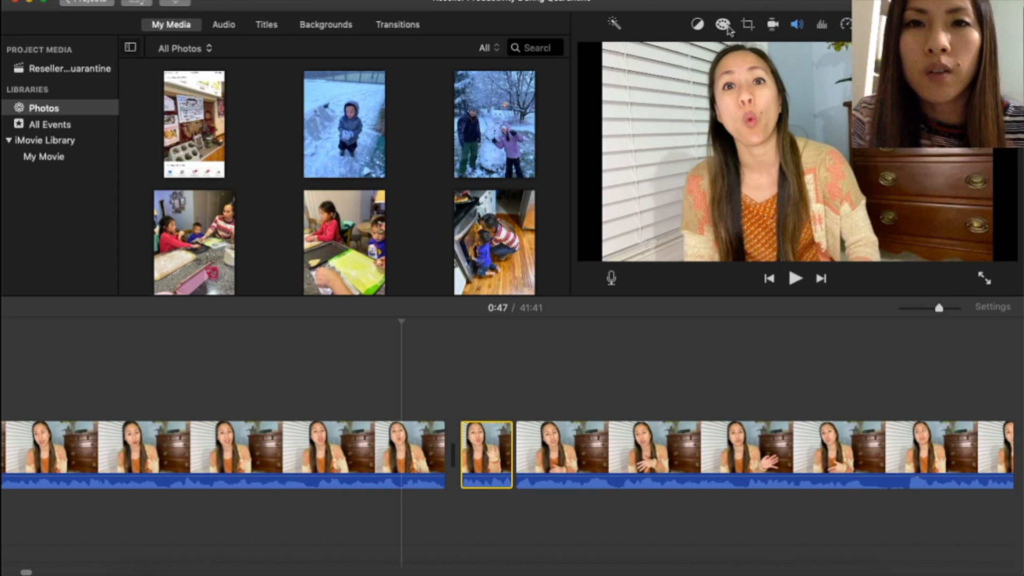
# Try an eyedropper color balance on the short piece by sampling the speaker's forehead
pyautogui.click(485, 384)
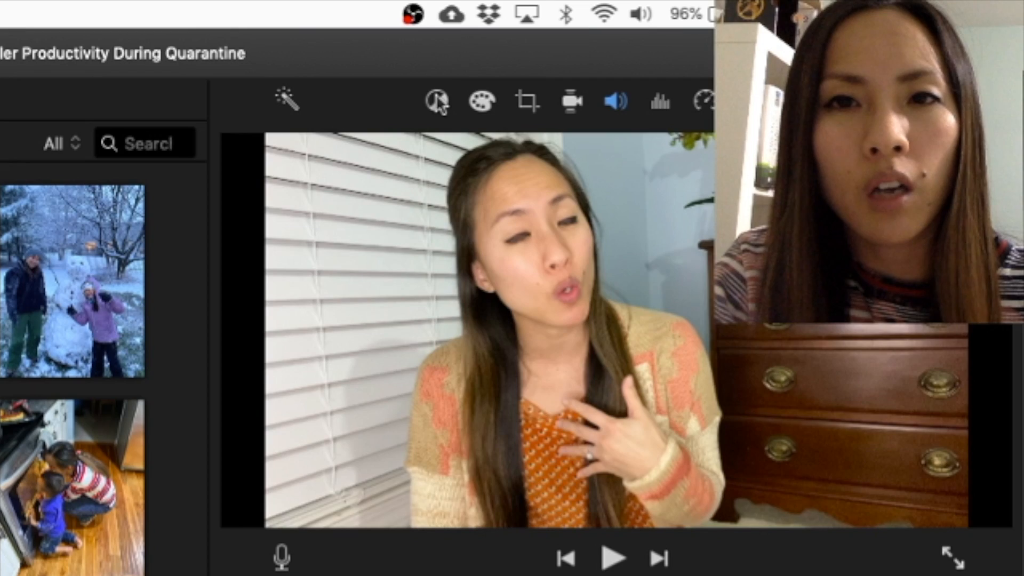
pyautogui.click(698, 25)
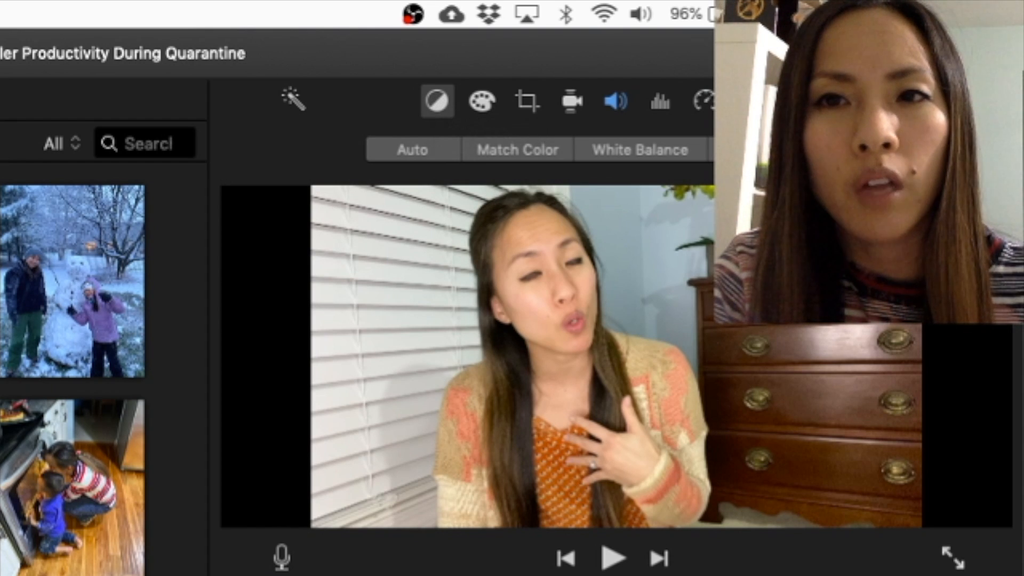
pyautogui.click(788, 149)
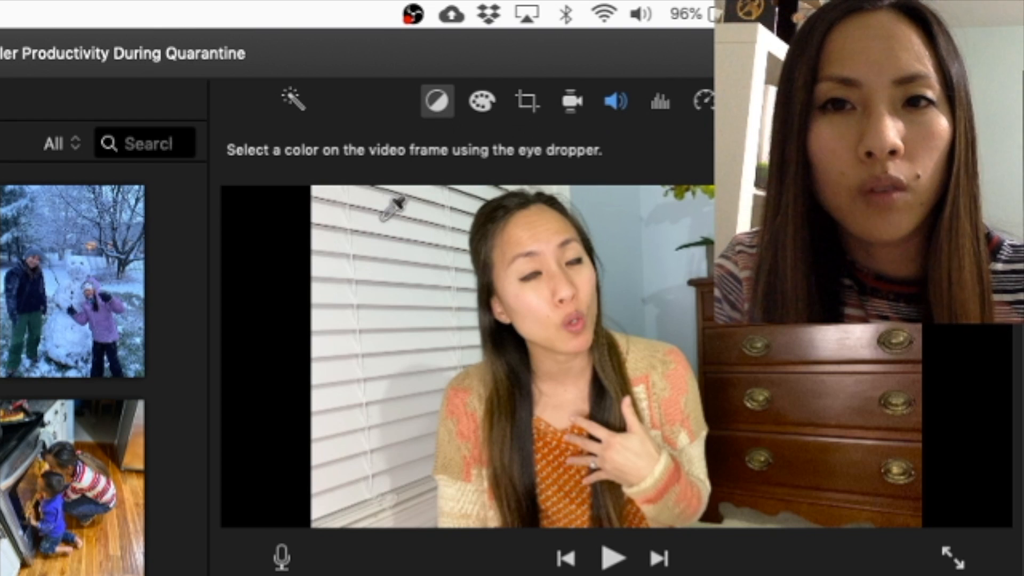
pyautogui.click(552, 233)
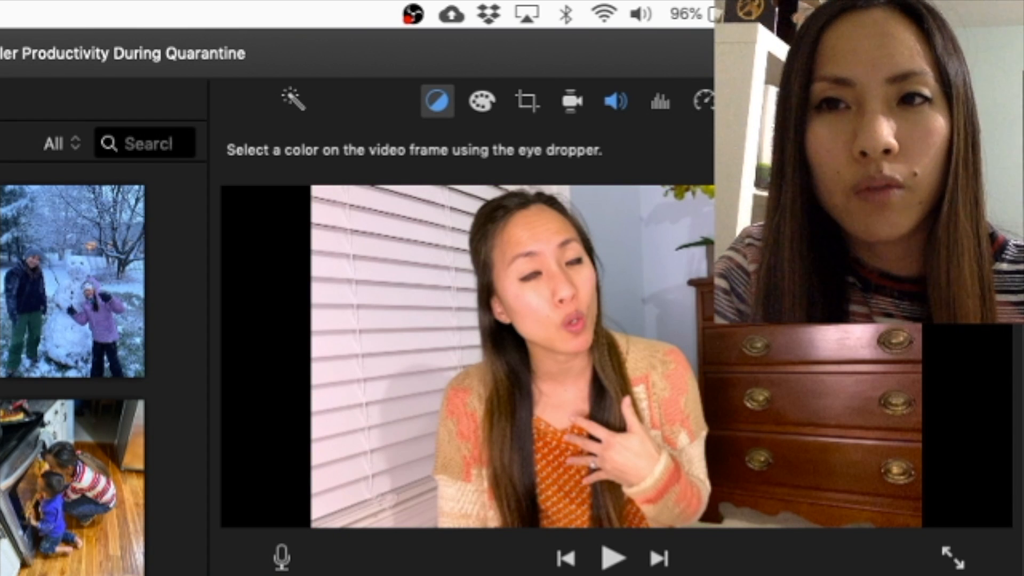
# Look over the short piece's color correction, crop and stabilization settings, and set its clip volume to 152%
pyautogui.click(480, 106)
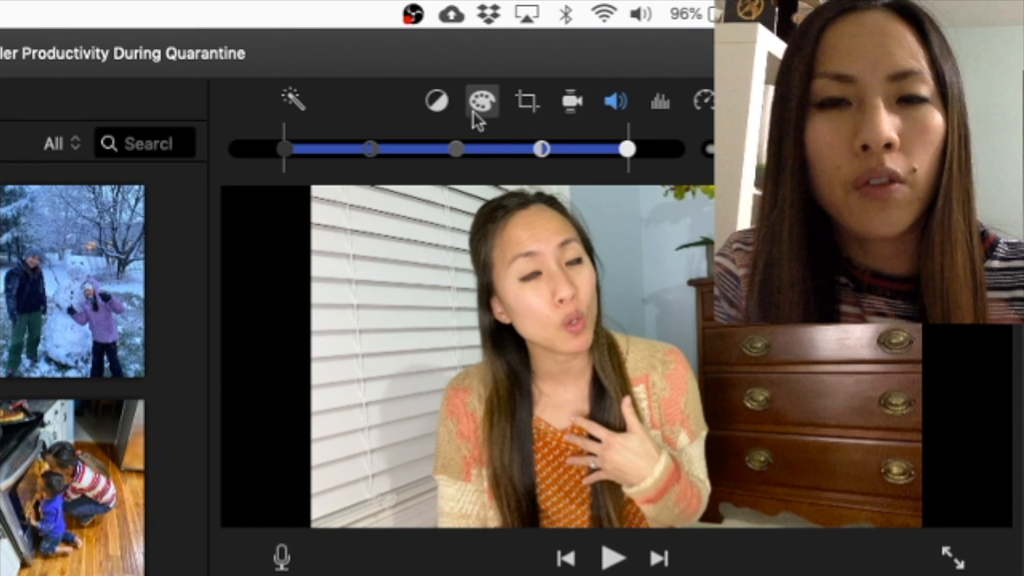
pyautogui.click(524, 111)
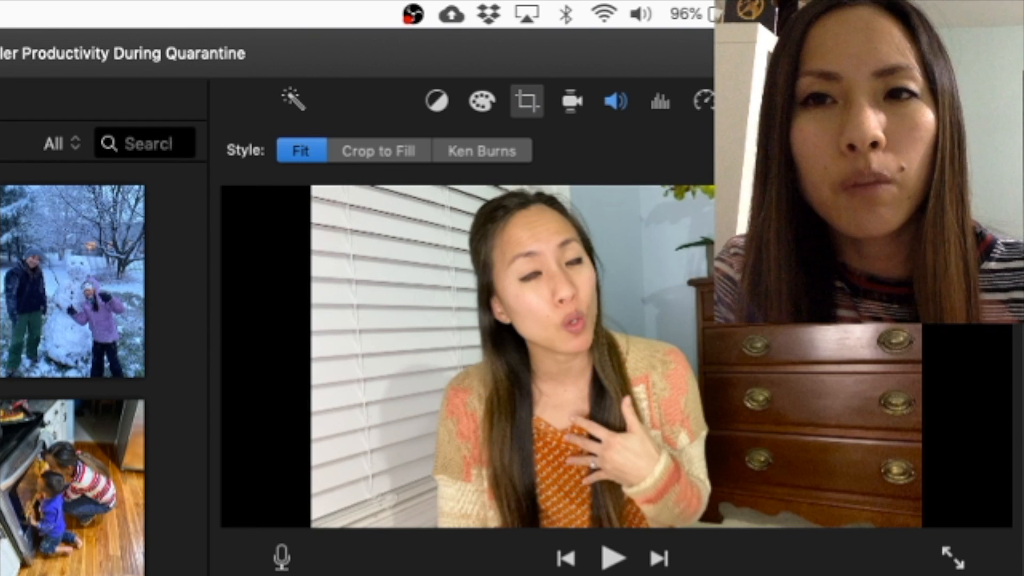
pyautogui.click(571, 104)
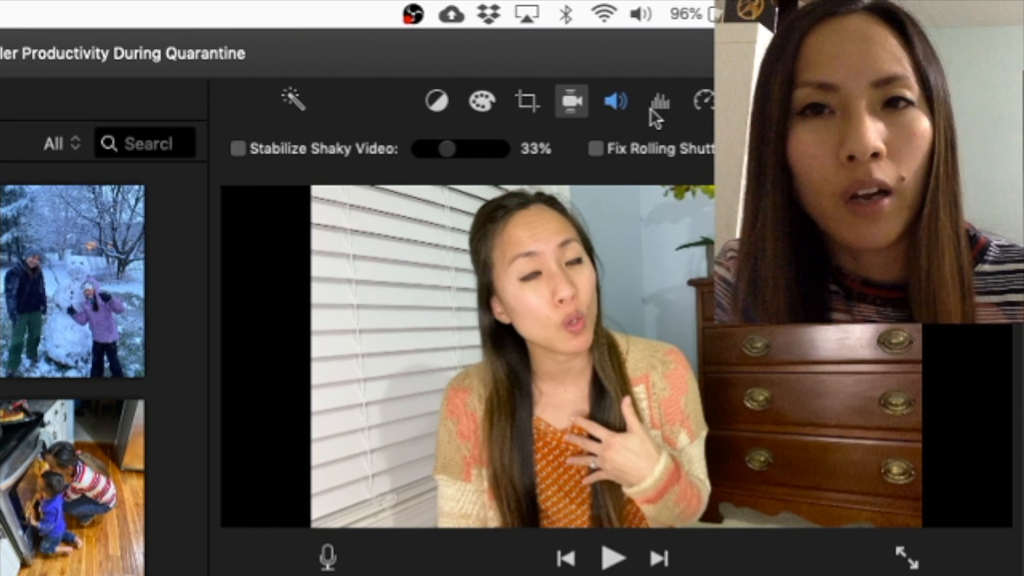
pyautogui.click(618, 104)
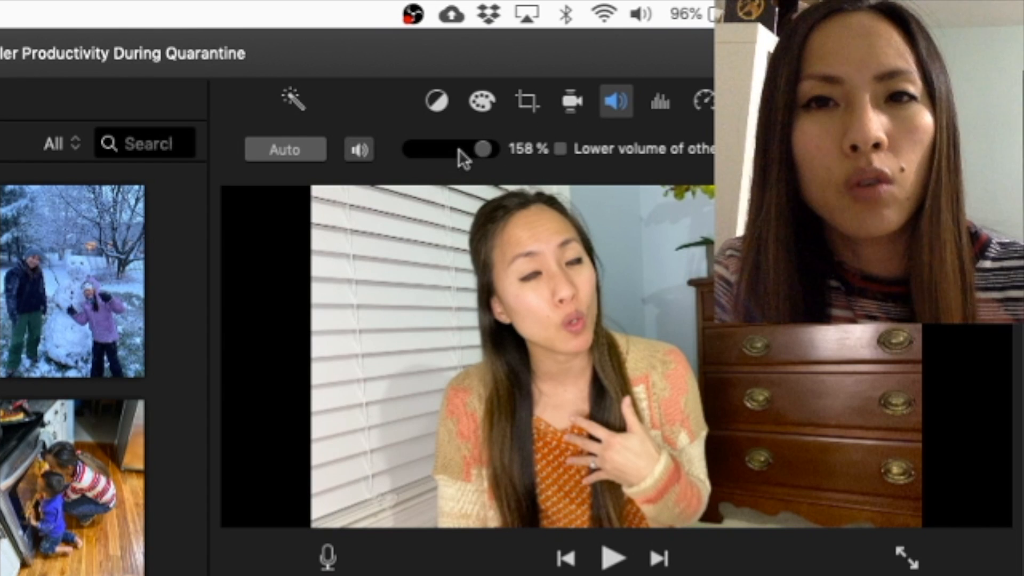
pyautogui.moveTo(482, 149)
pyautogui.mouseDown()
pyautogui.moveTo(453, 150)
pyautogui.moveTo(485, 148)
pyautogui.mouseUp()
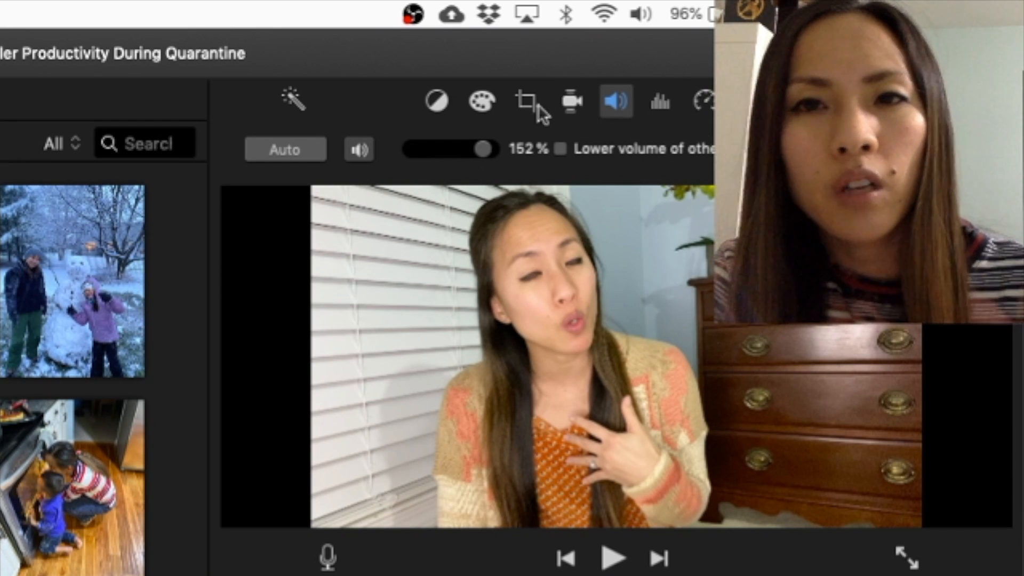
# Try background noise reduction at 50% on the short piece and look through the equalizer presets
pyautogui.click(660, 105)
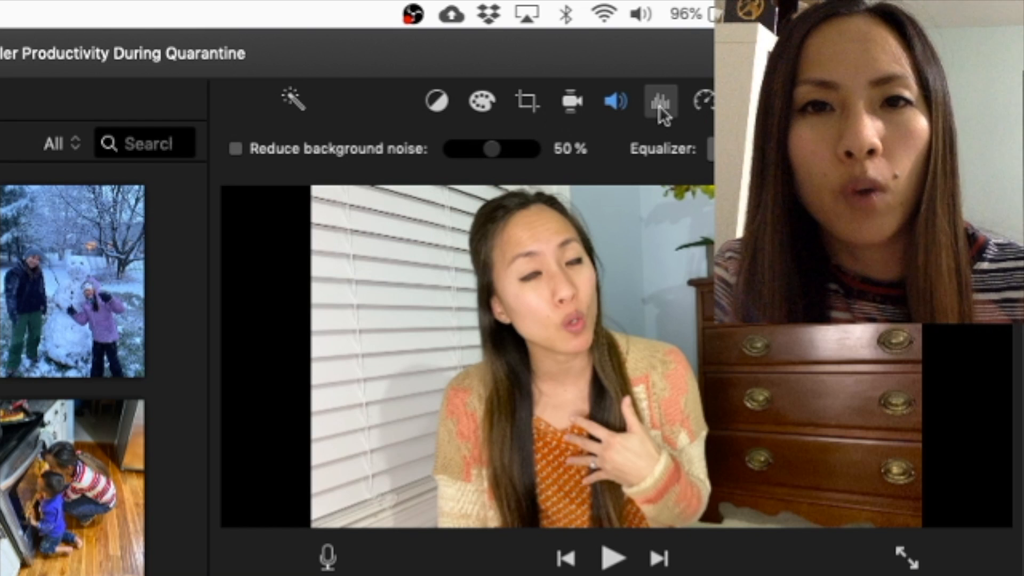
pyautogui.click(236, 148)
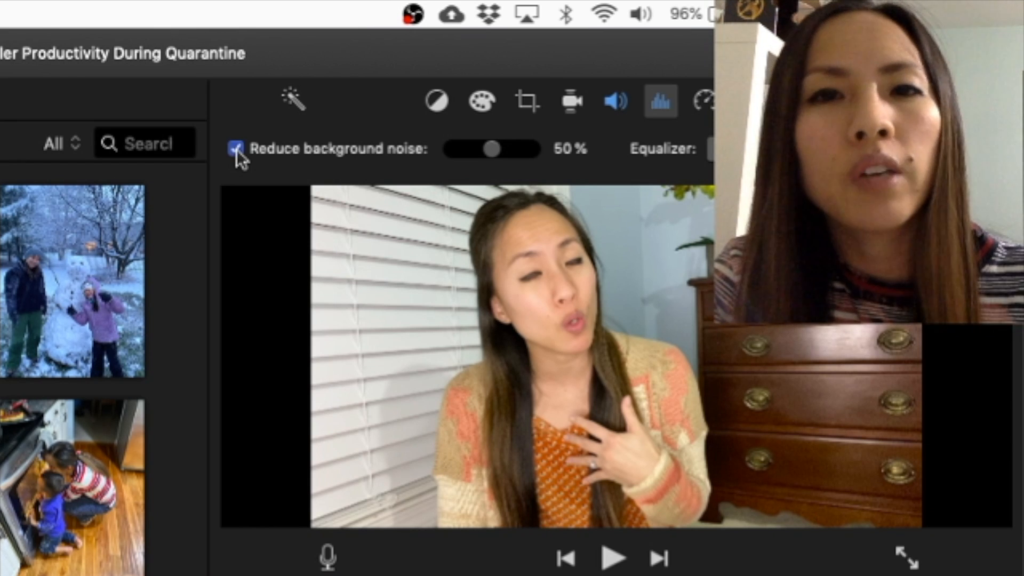
pyautogui.click(236, 149)
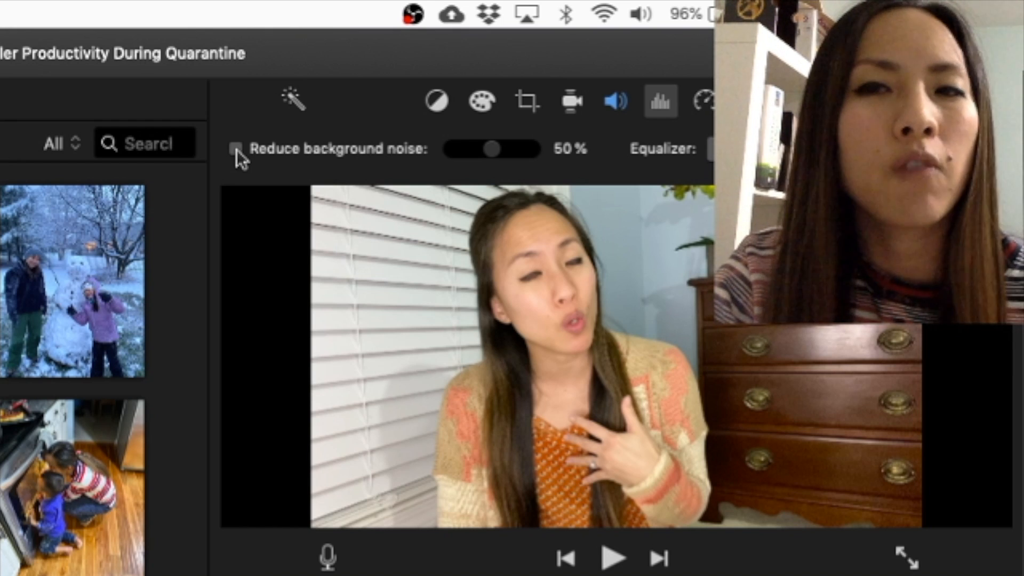
pyautogui.click(774, 149)
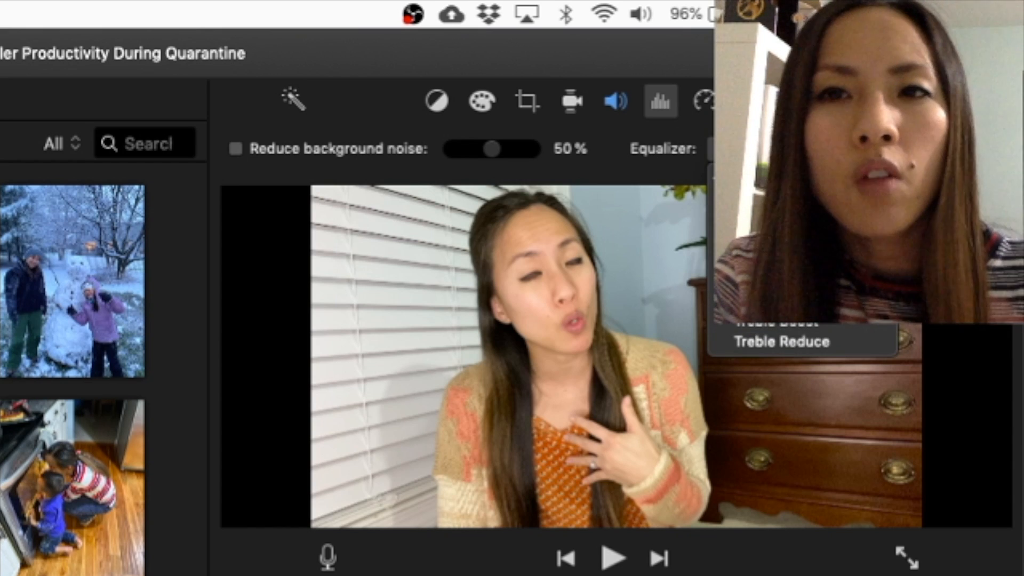
pyautogui.press('Escape')
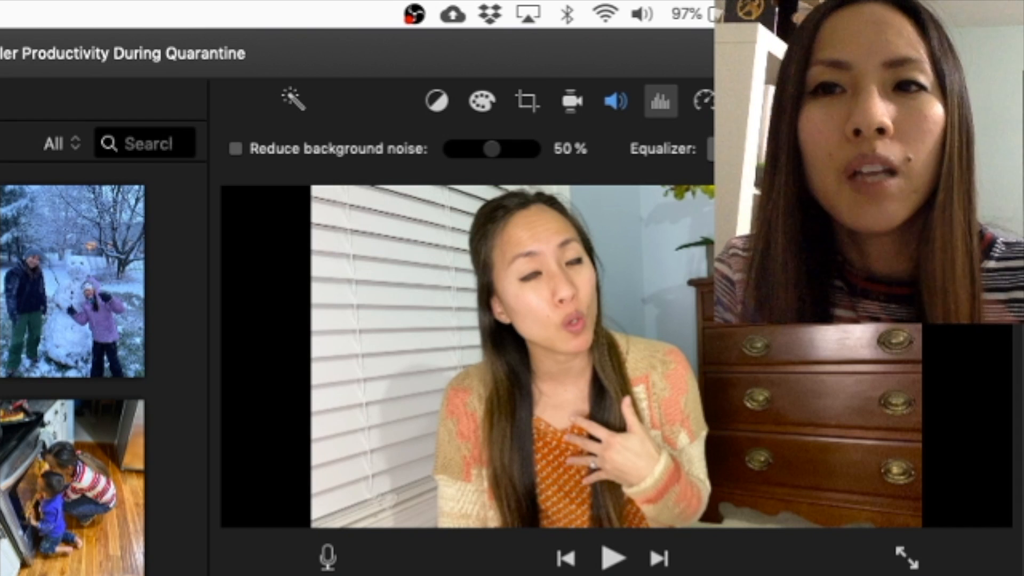
# Change the short piece's speed from Normal to Slow and play it to check the slow motion
pyautogui.click(696, 101)
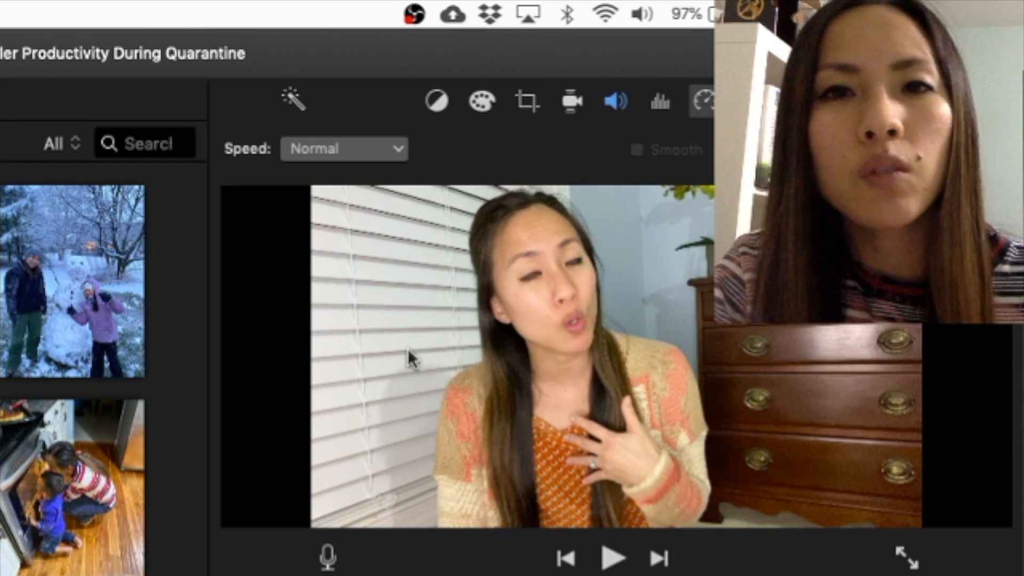
pyautogui.click(341, 147)
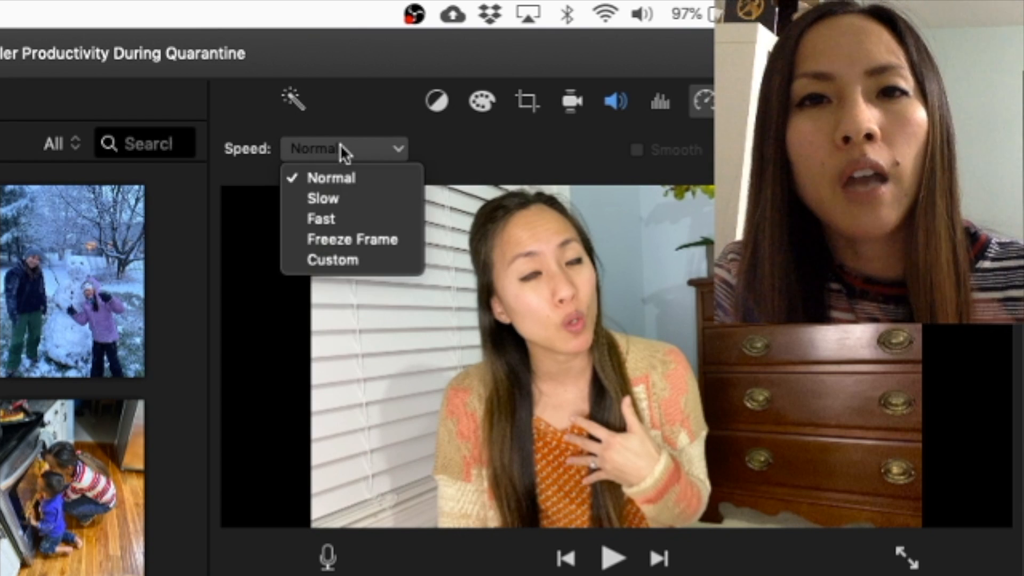
pyautogui.click(334, 202)
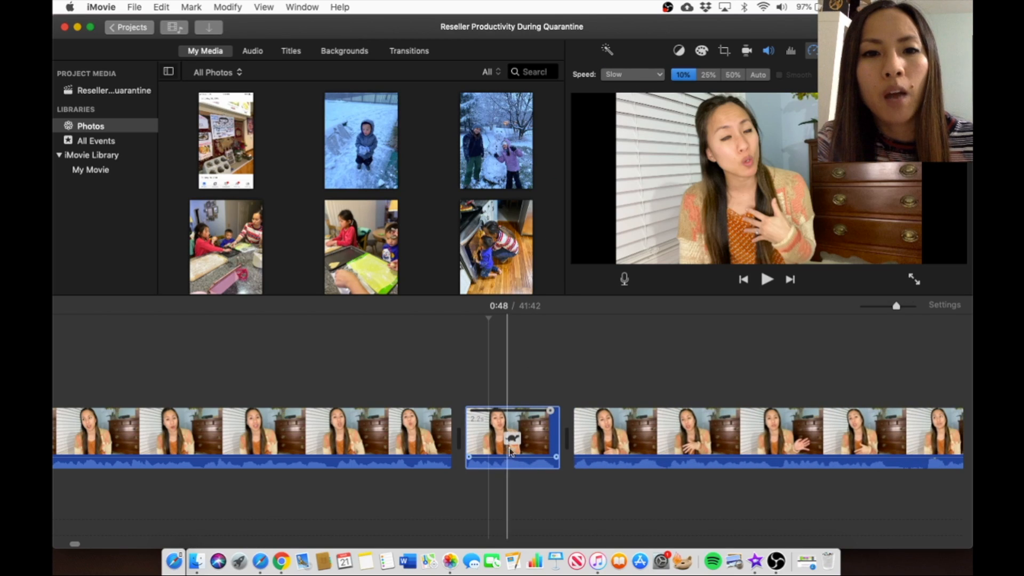
pyautogui.click(470, 382)
pyautogui.press('space')
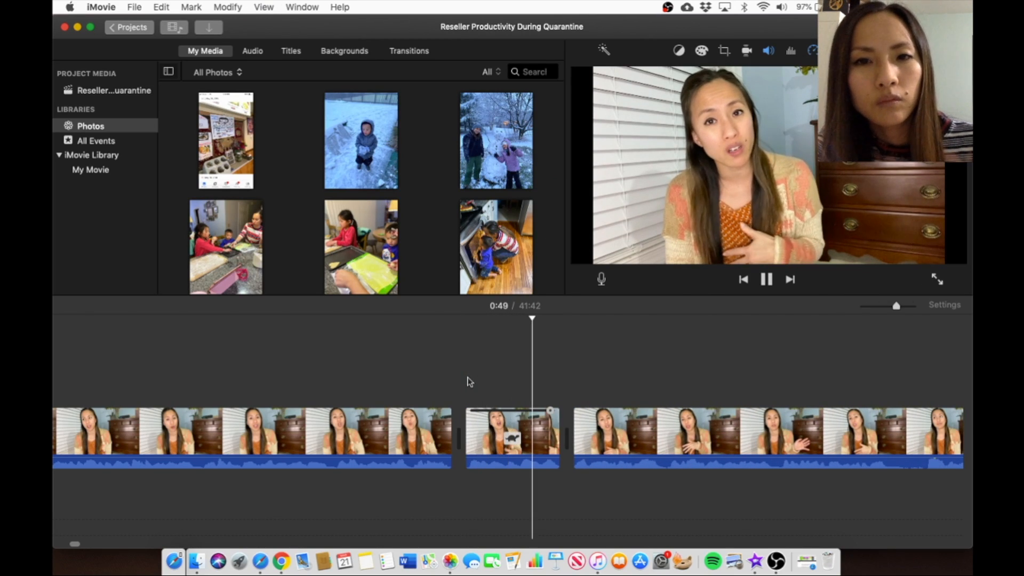
pyautogui.press('space')
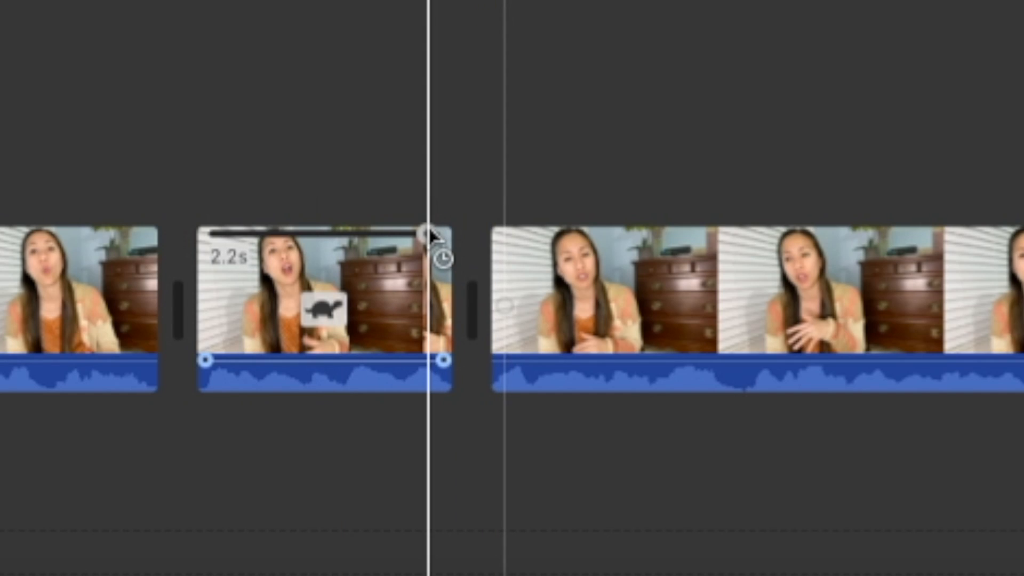
# Stretch the slowed piece to 6.7 s with its speed handle and play it with the computer's volume raised
pyautogui.moveTo(431, 235); pyautogui.dragTo(1003, 273)
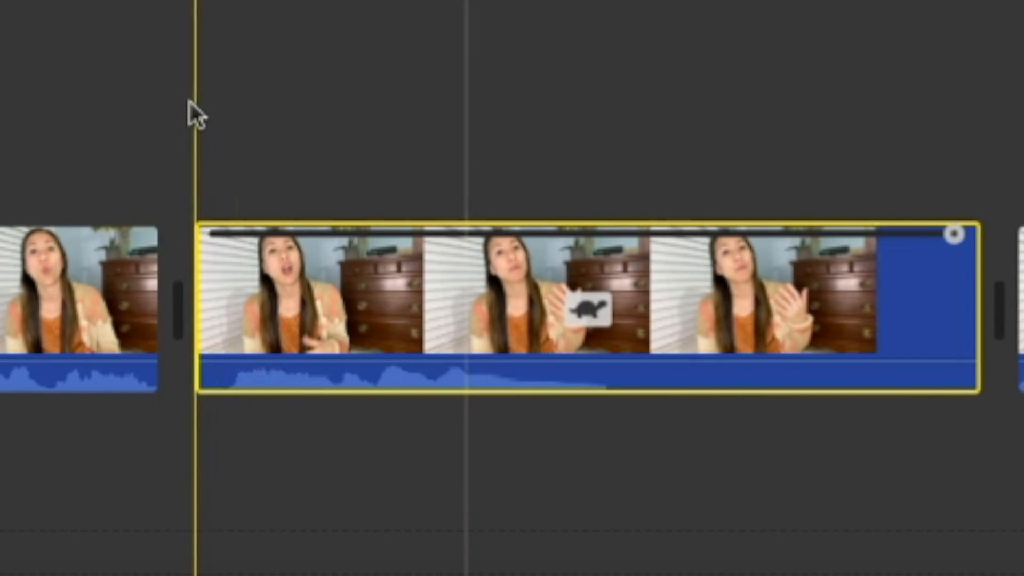
pyautogui.click(190, 102)
pyautogui.press('space')
pyautogui.press('XF86AudioRaiseVolume')
pyautogui.press('XF86AudioRaiseVolume')
pyautogui.press('XF86AudioRaiseVolume')
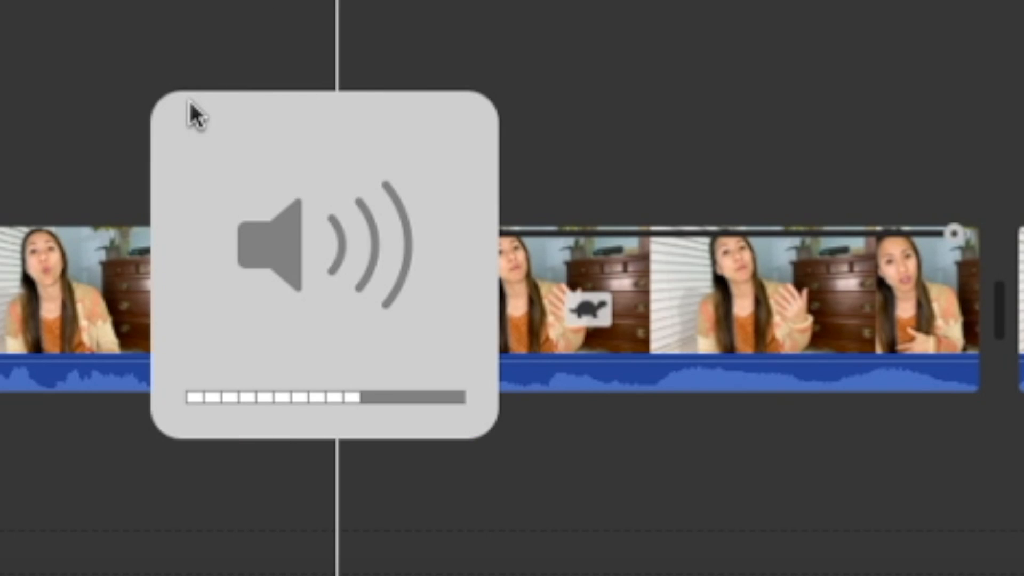
pyautogui.press('space')
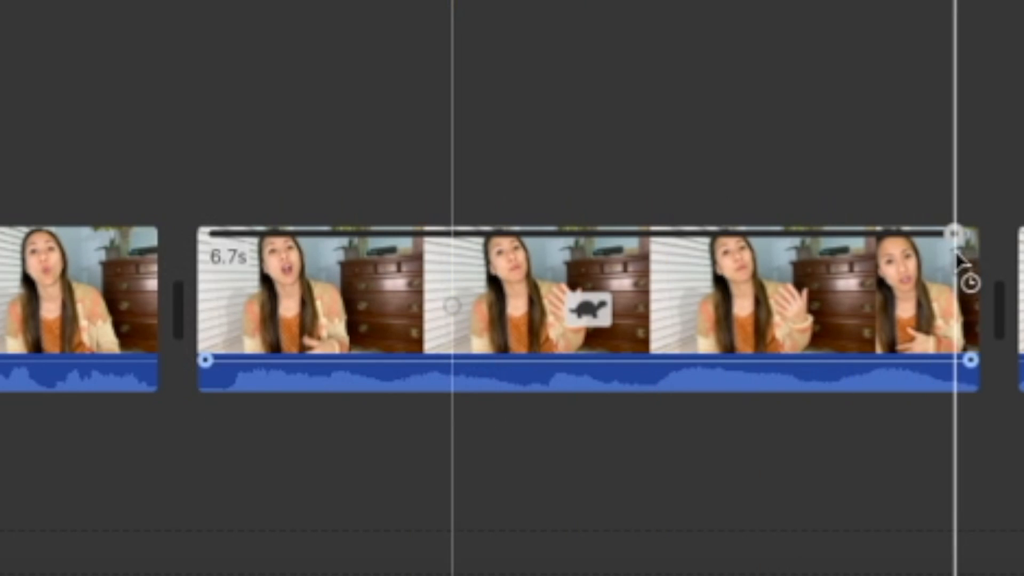
# Shorten the slowed piece with its speed handle to a custom speed of 152% and show its speed settings
pyautogui.moveTo(955, 235); pyautogui.dragTo(282, 232)
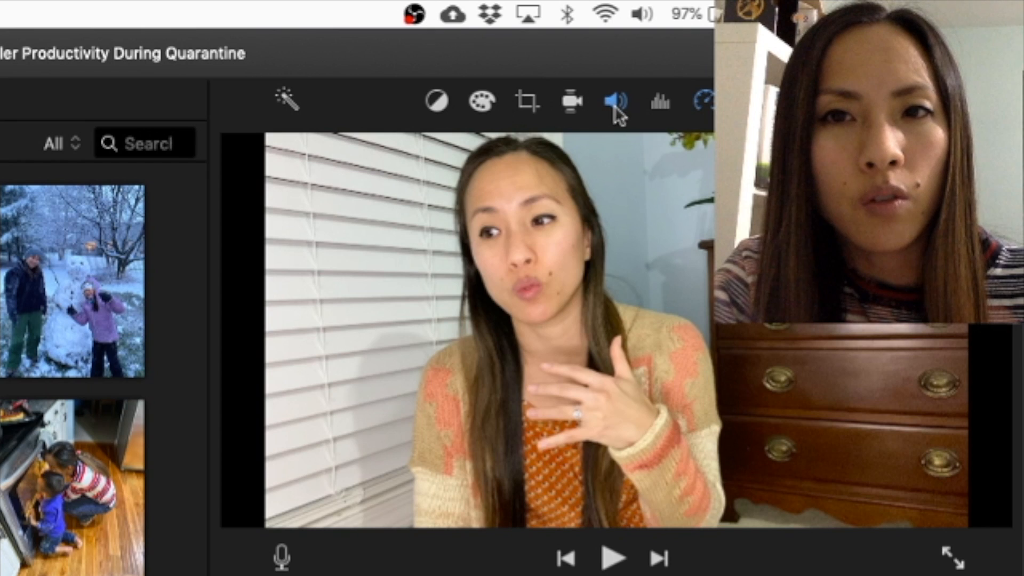
pyautogui.click(704, 102)
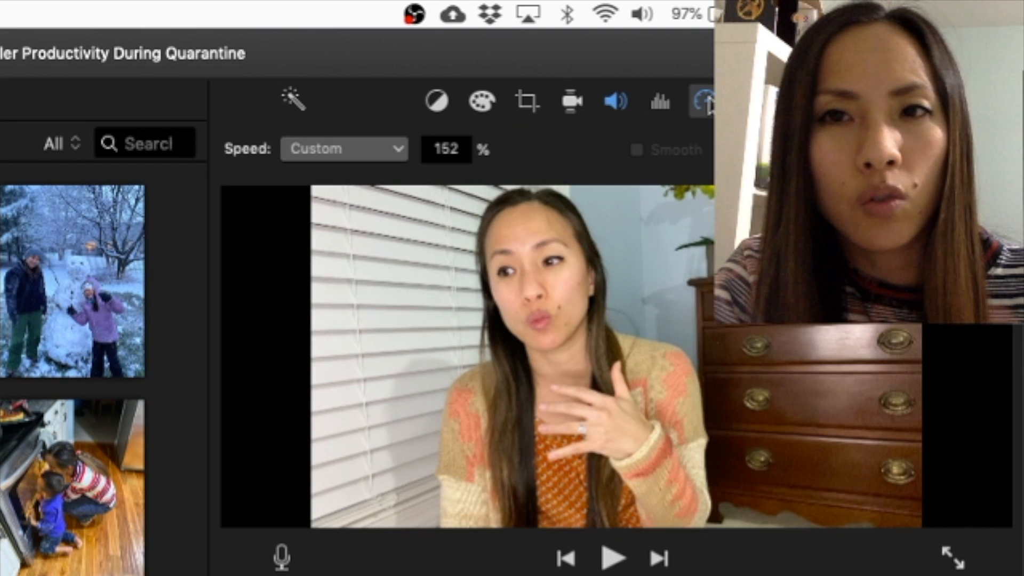
# Look through the speed presets of the short piece and of the clip after it, keeping that clip at Normal
pyautogui.click(394, 152)
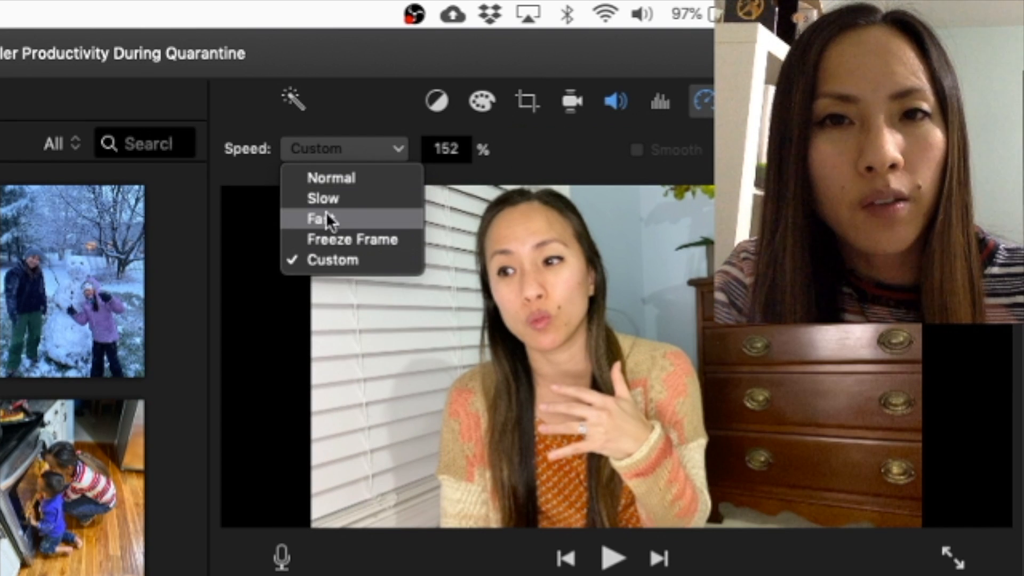
pyautogui.press('Escape')
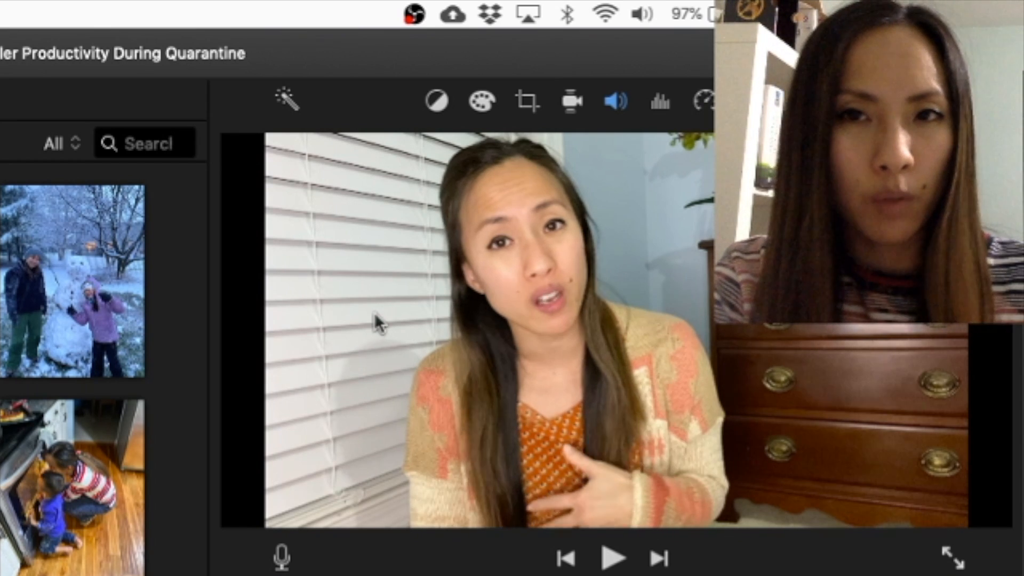
pyautogui.click(531, 101)
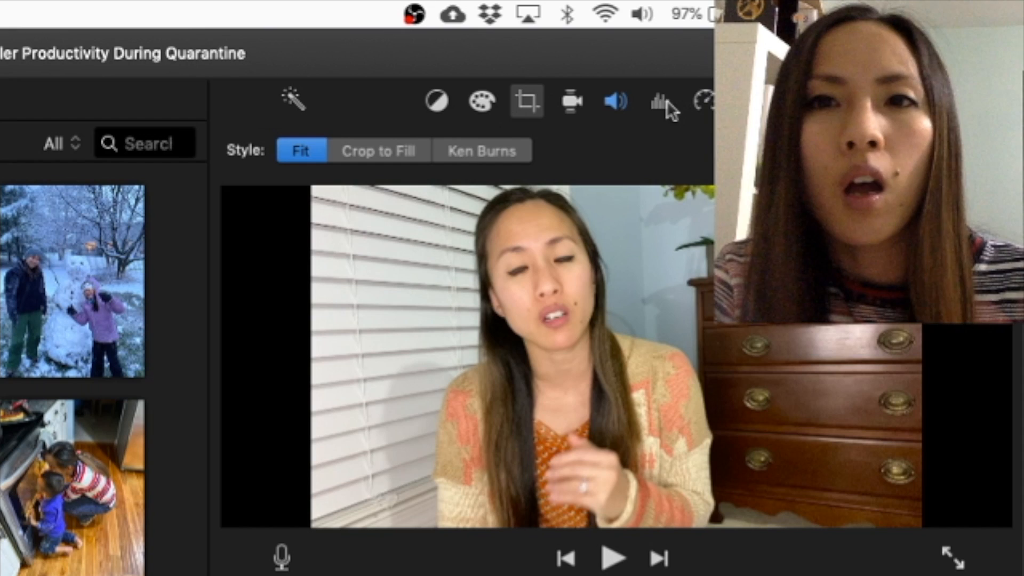
pyautogui.click(703, 100)
pyautogui.click(354, 154)
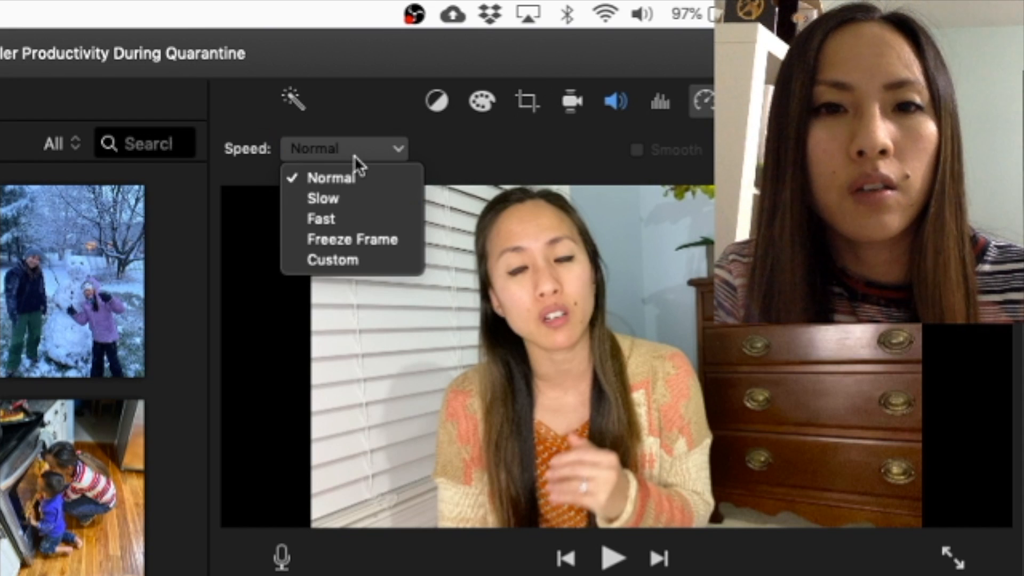
pyautogui.click(362, 179)
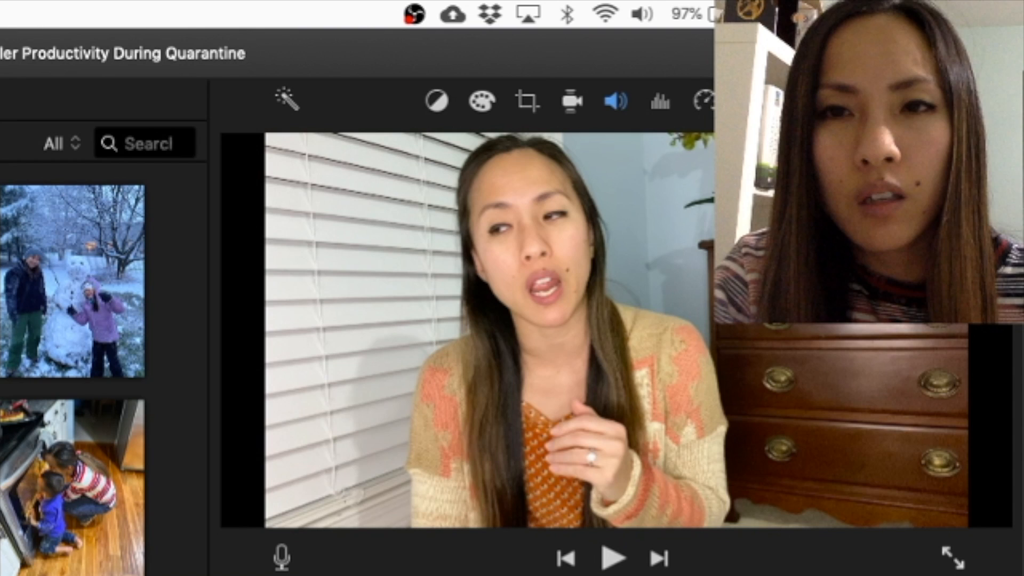
# Preview the available clip filters on the clip after the short piece and close the chooser without applying one
pyautogui.click(748, 101)
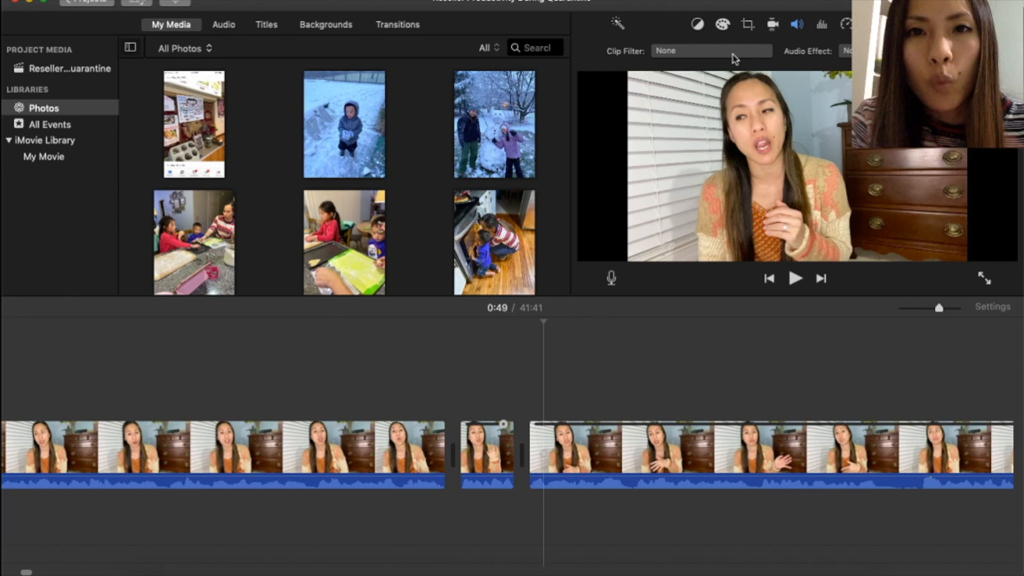
pyautogui.click(502, 145)
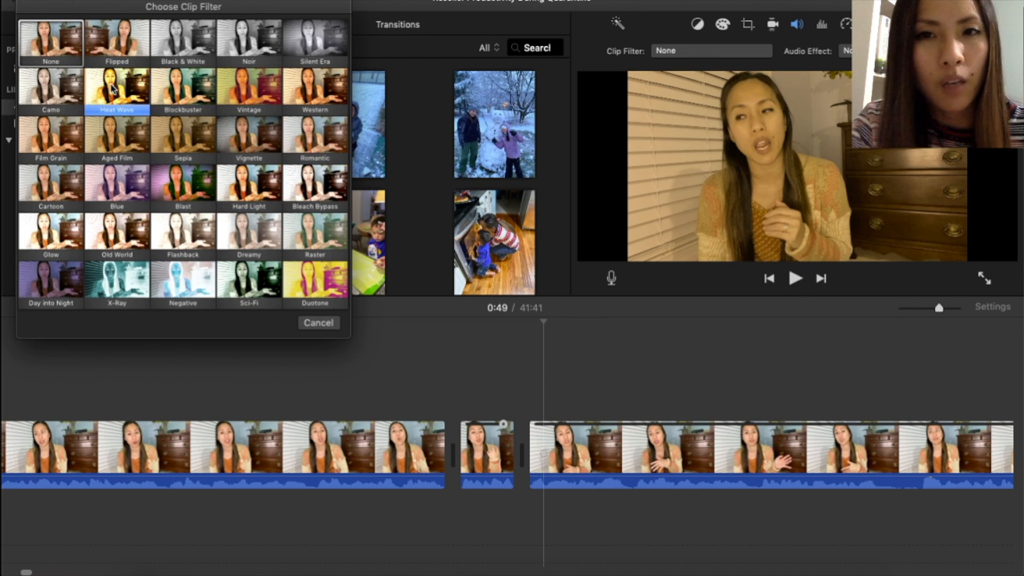
pyautogui.click(468, 374)
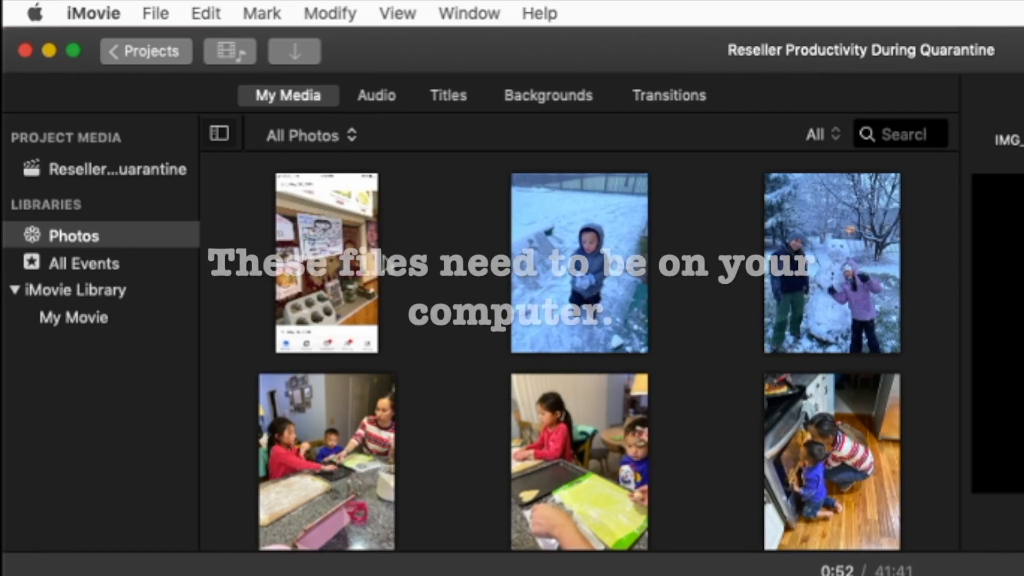
# Browse the Photos library media down to the last video clips
pyautogui.scroll(-10, 434, 331)
pyautogui.scroll(-5, 434, 328)
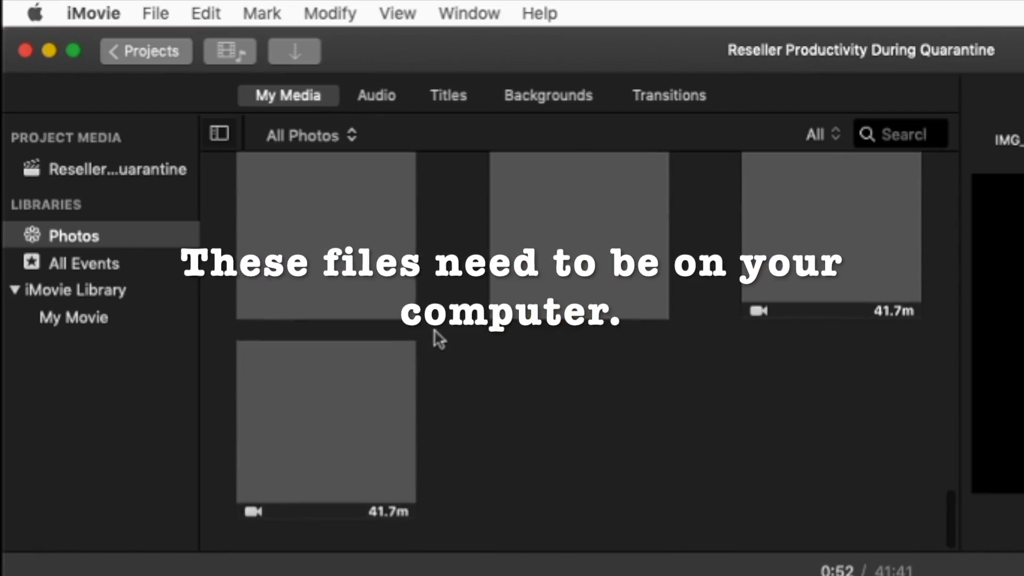
pyautogui.scroll(-5, 435, 329)
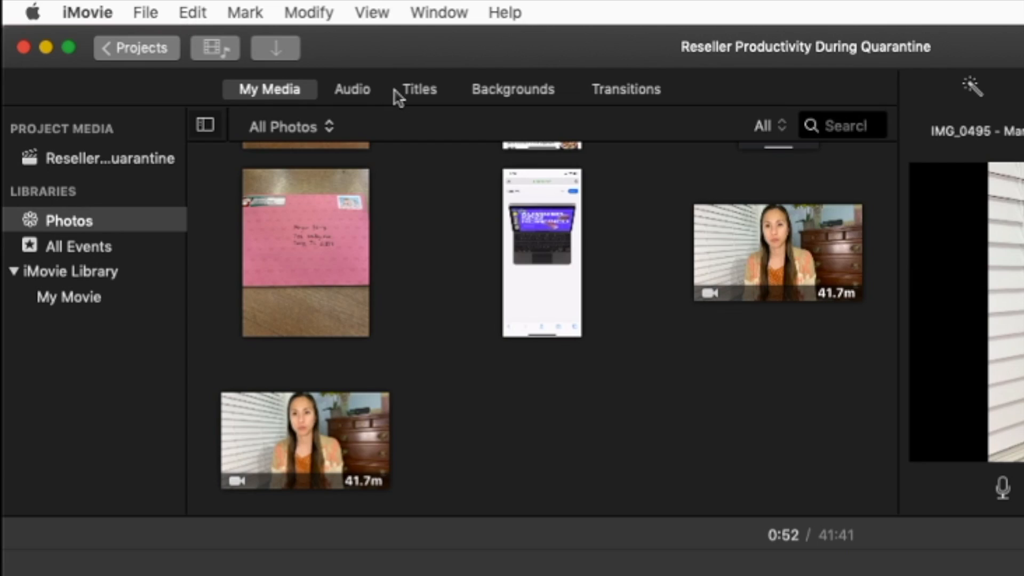
# Show the built-in sound effects, browse the list and preview Bell Transition
pyautogui.click(349, 91)
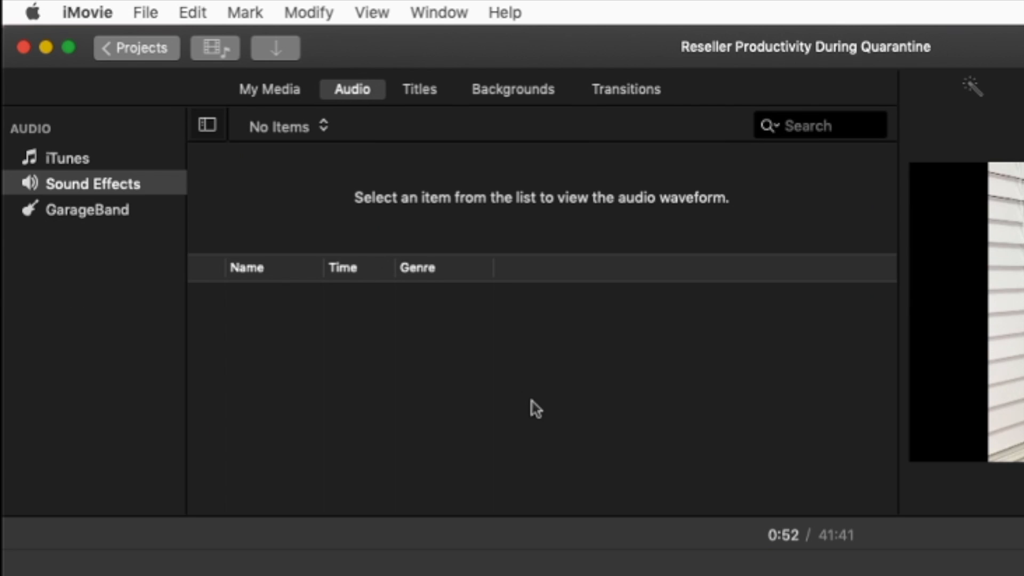
pyautogui.click(801, 127)
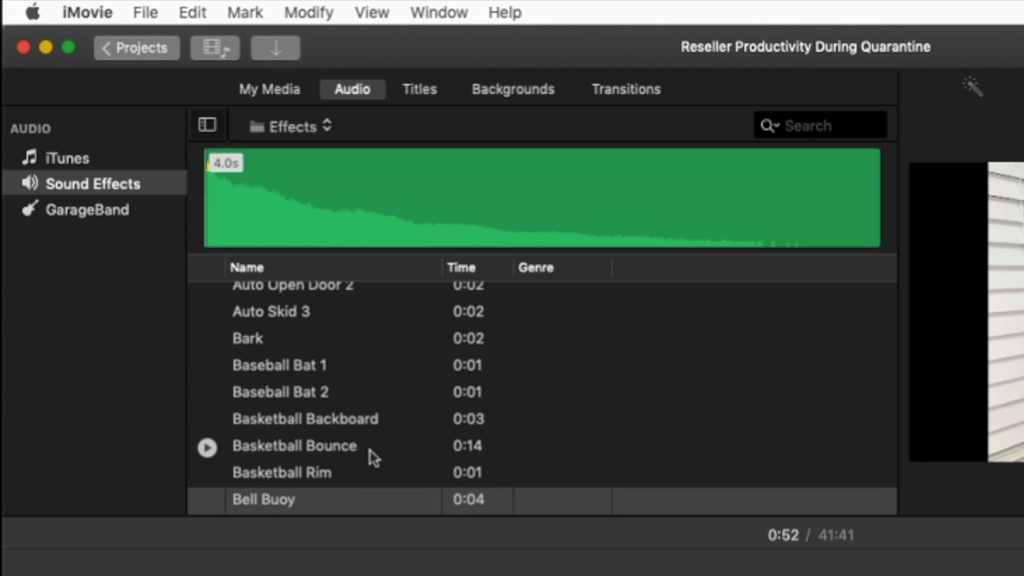
pyautogui.scroll(-3, 368, 458)
pyautogui.click(234, 457)
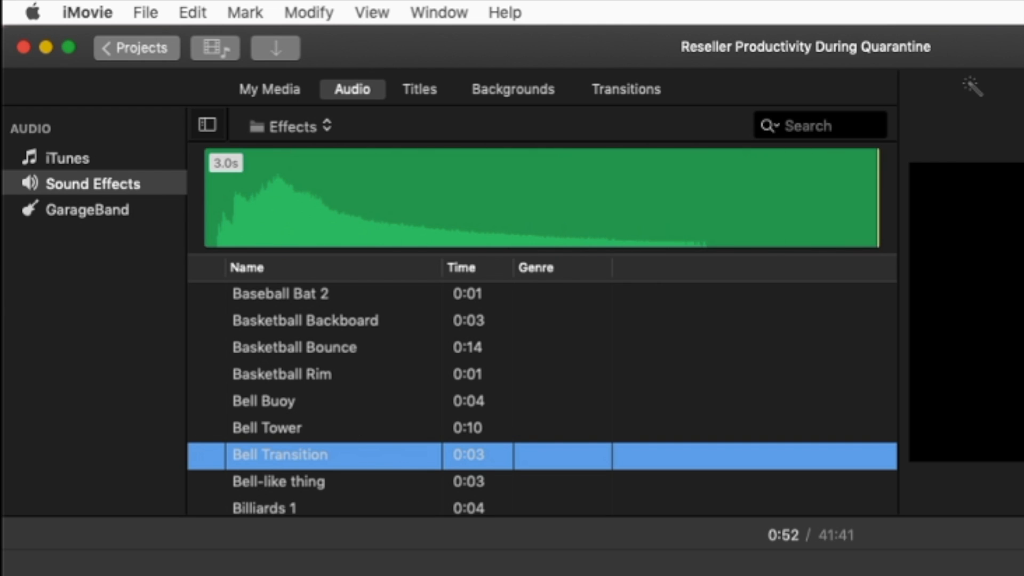
pyautogui.scroll(-10, 591, 418)
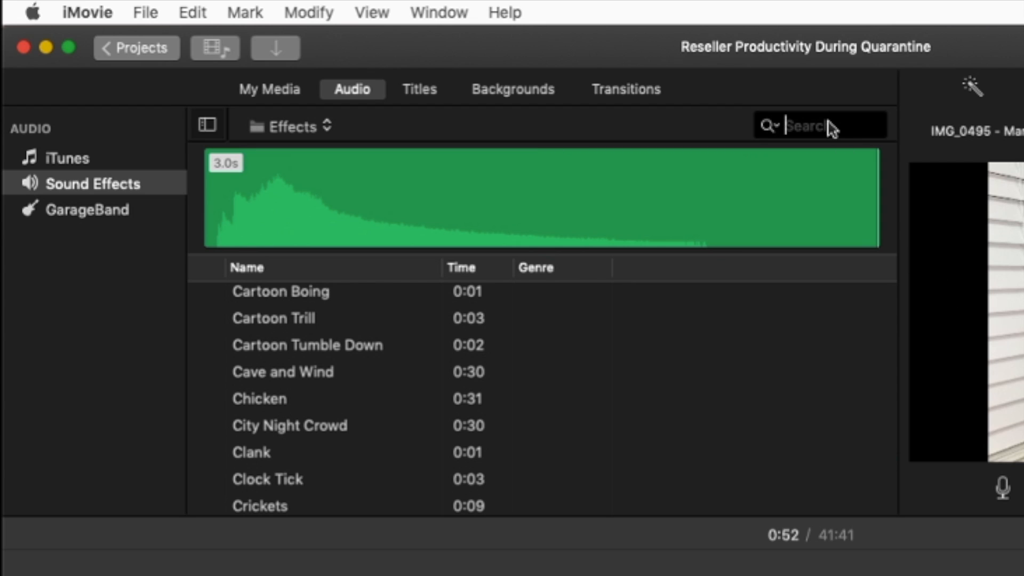
# Search the sound effects for "hock", play Hockey Buzzer and clear the search
pyautogui.write('k')
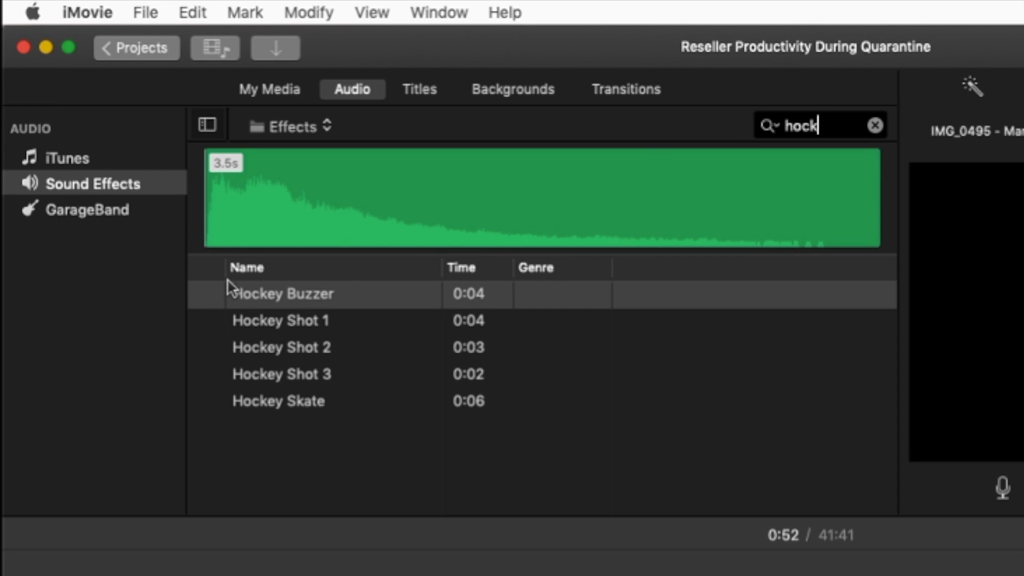
pyautogui.click(210, 298)
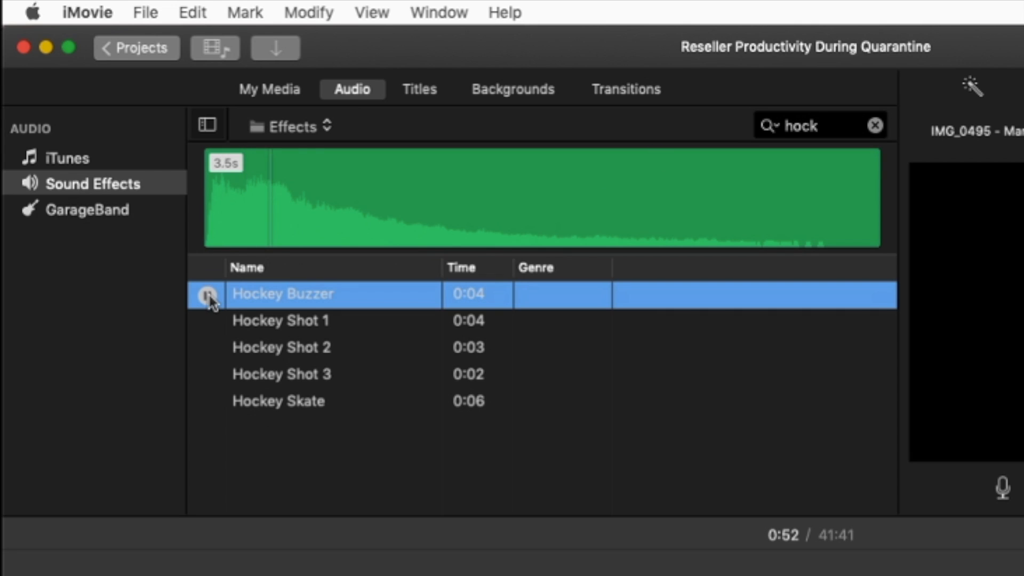
pyautogui.click(876, 126)
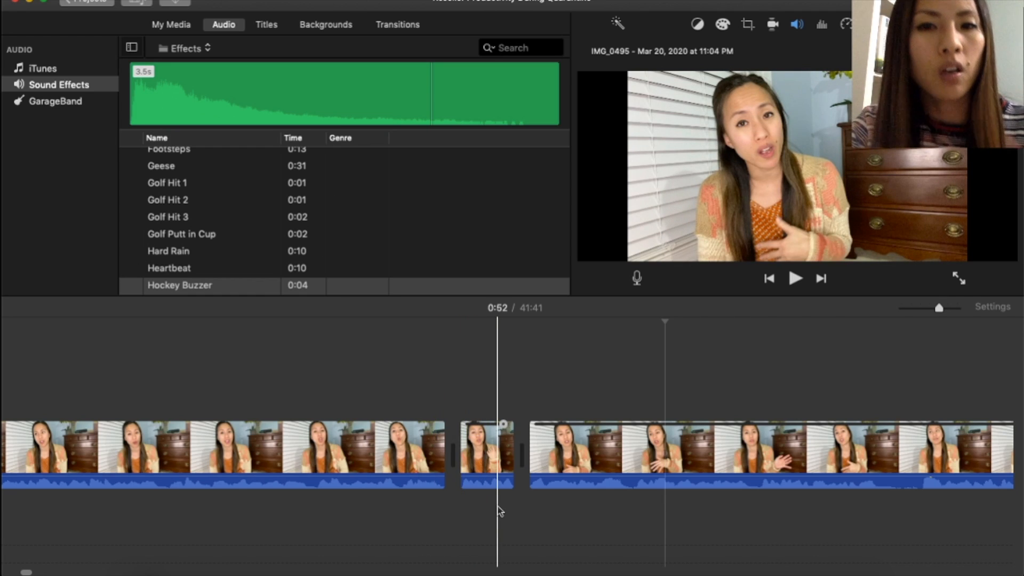
# Browse the sound effects to the Jingles genre and preview Dolce Vita, Farewell and Gelato
pyautogui.scroll(3, 368, 202)
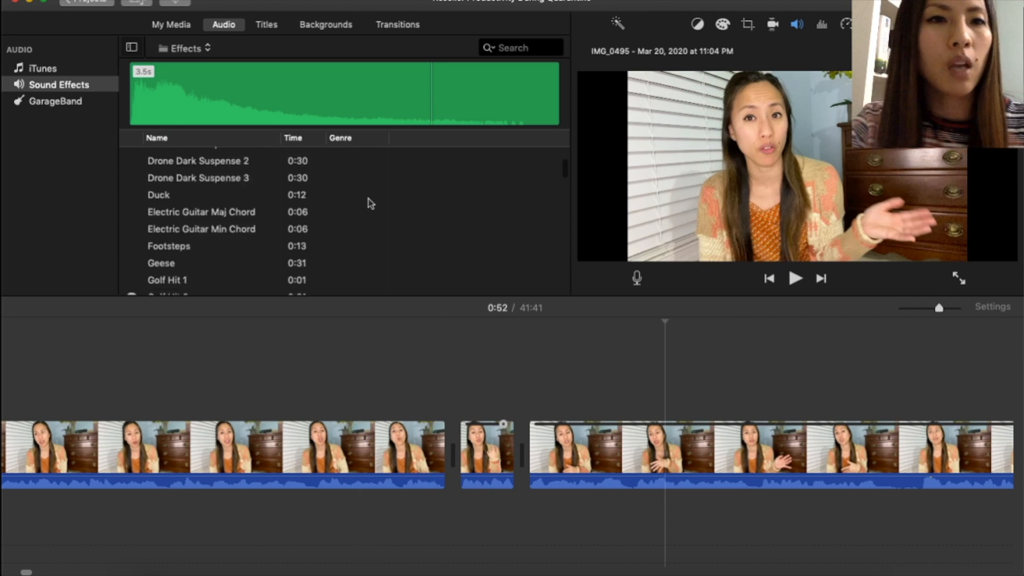
pyautogui.scroll(-15, 368, 201)
pyautogui.scroll(-20, 622, 396)
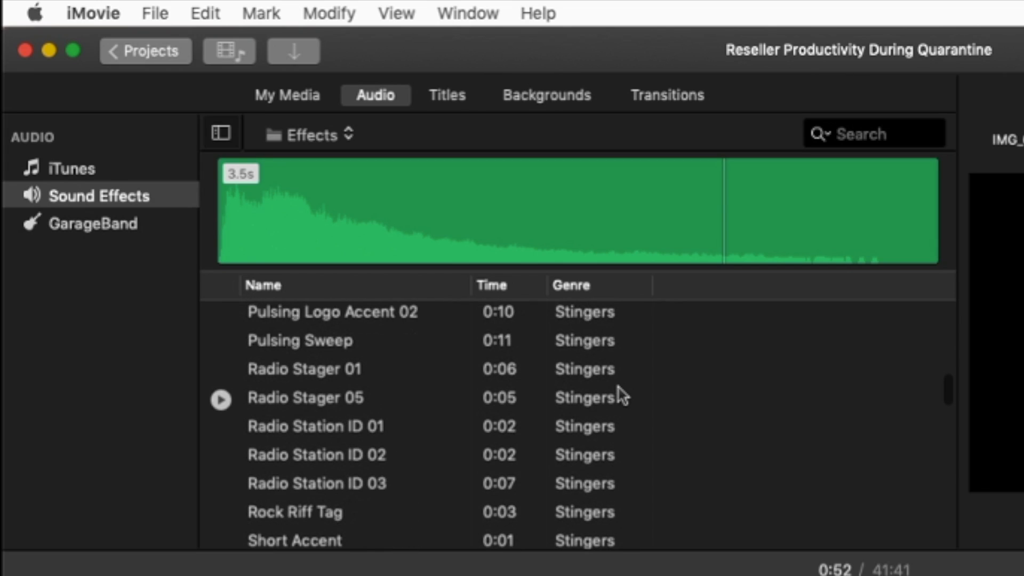
pyautogui.scroll(-6, 623, 396)
pyautogui.scroll(1, 619, 394)
pyautogui.scroll(-5, 619, 394)
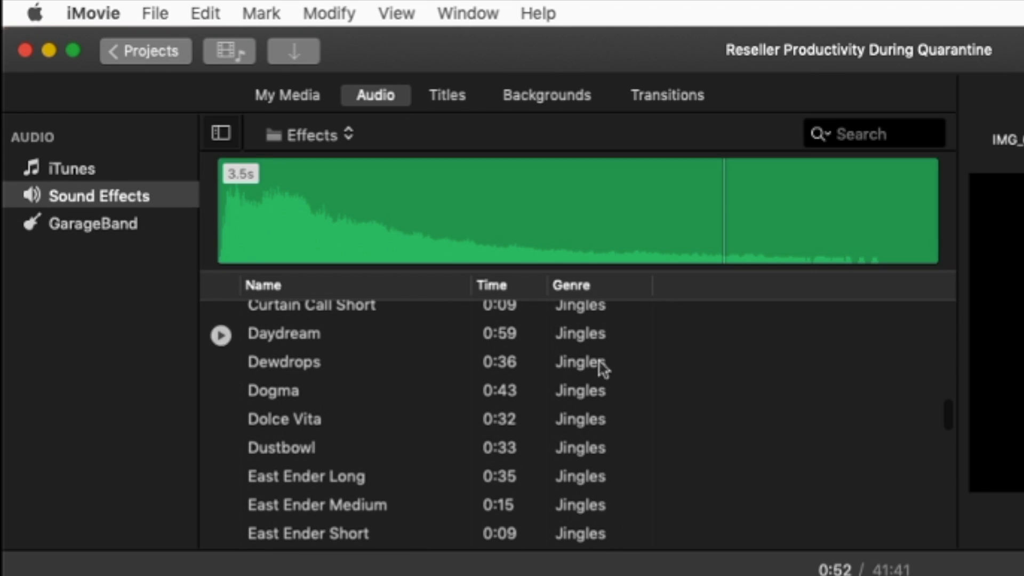
pyautogui.scroll(-3, 603, 469)
pyautogui.scroll(2, 363, 440)
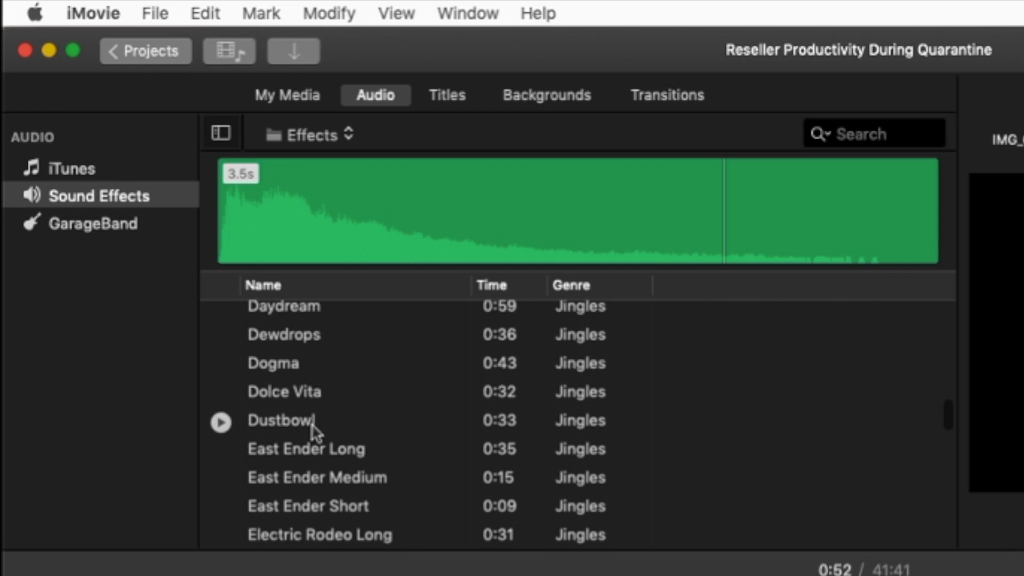
pyautogui.scroll(1, 265, 400)
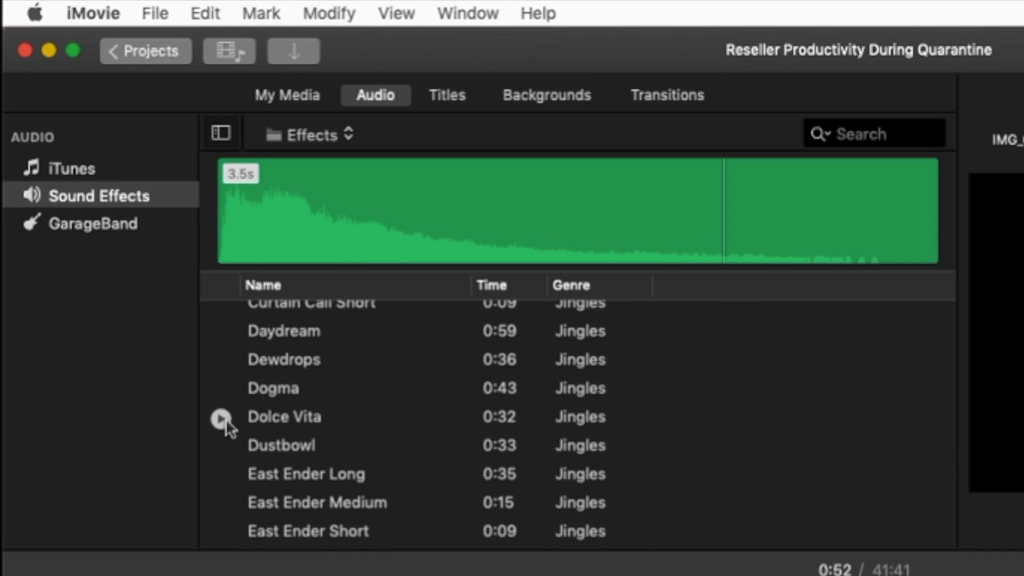
pyautogui.click(221, 420)
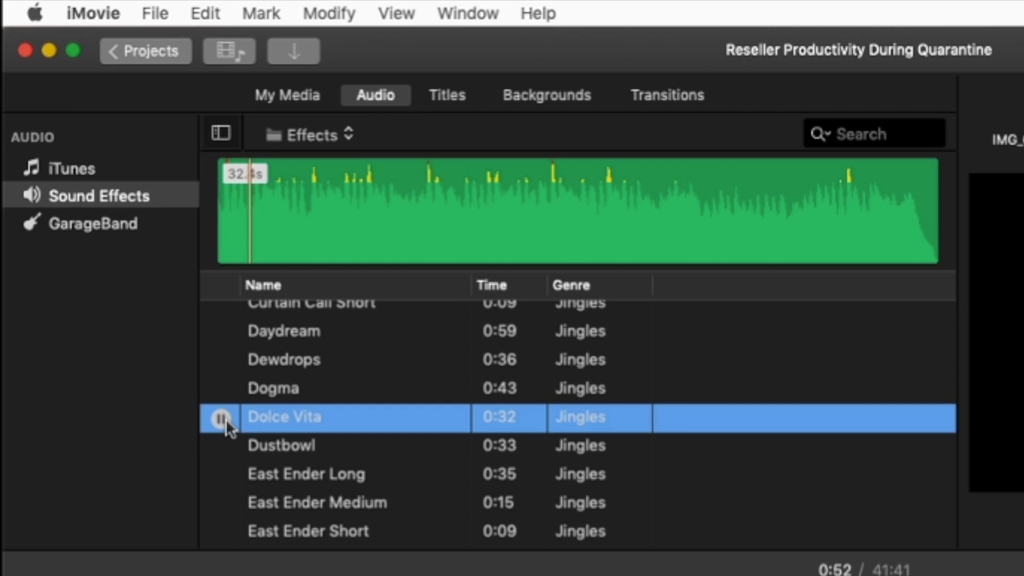
pyautogui.scroll(-9, 226, 424)
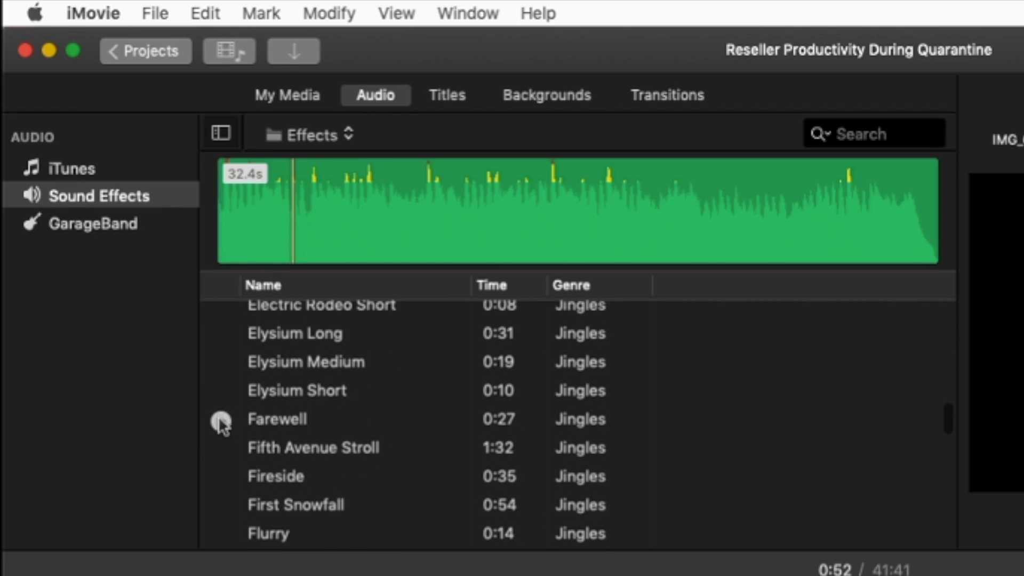
pyautogui.click(222, 422)
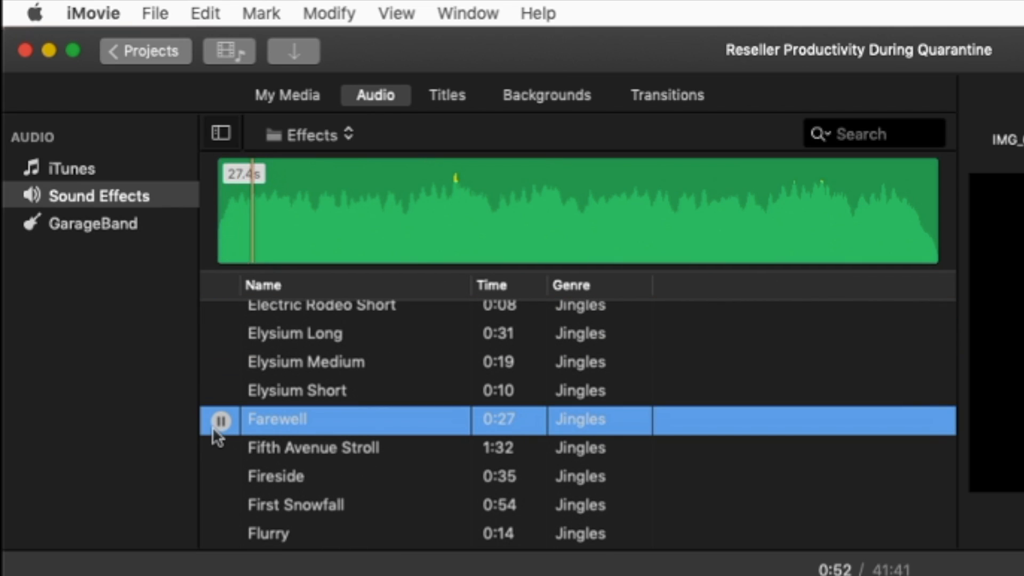
pyautogui.scroll(-7, 219, 453)
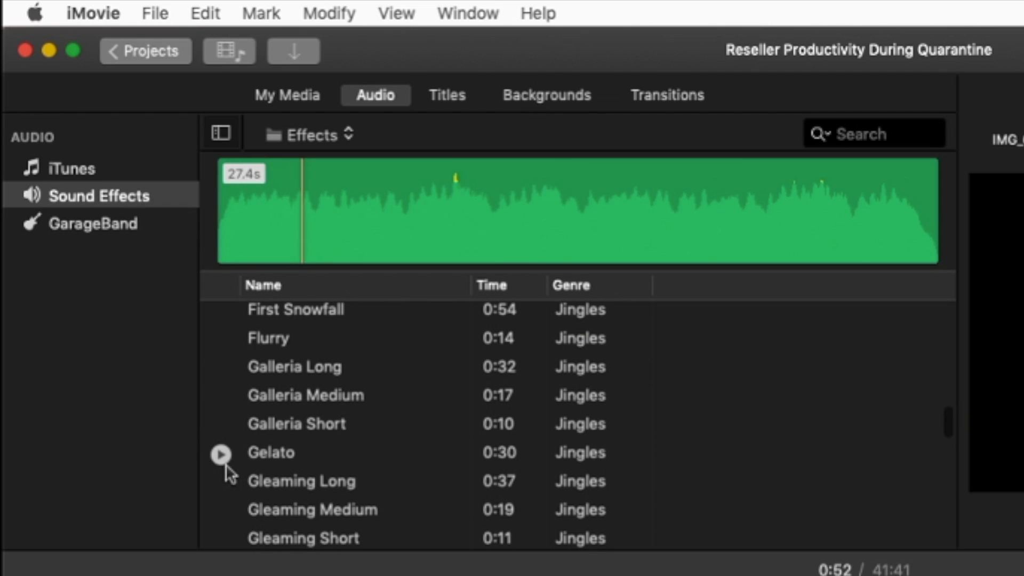
pyautogui.click(224, 463)
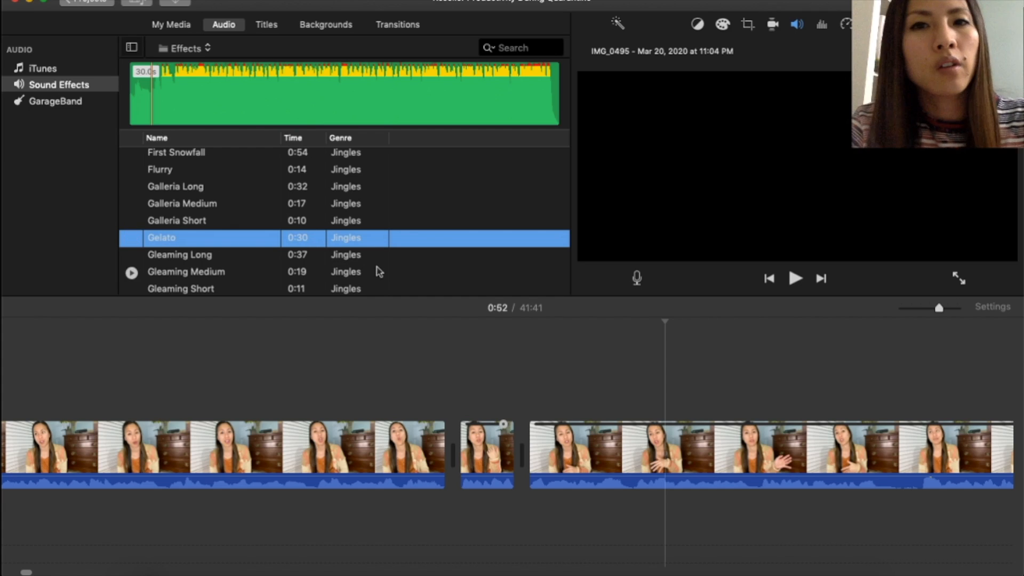
# Look through the title styles and place a Reveal title above the timeline at the start of the short piece
pyautogui.click(271, 25)
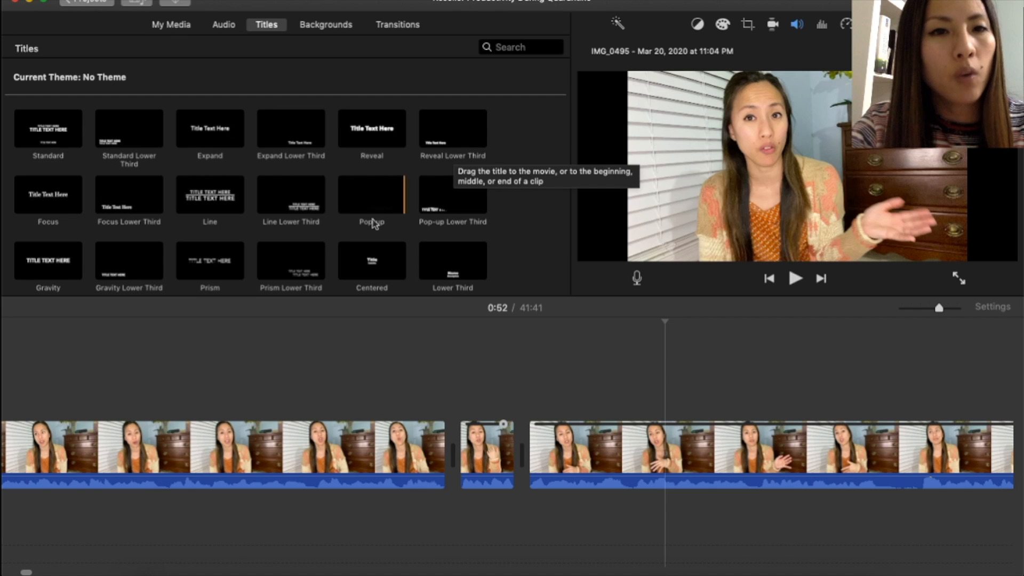
pyautogui.scroll(-3, 368, 221)
pyautogui.scroll(5, 375, 224)
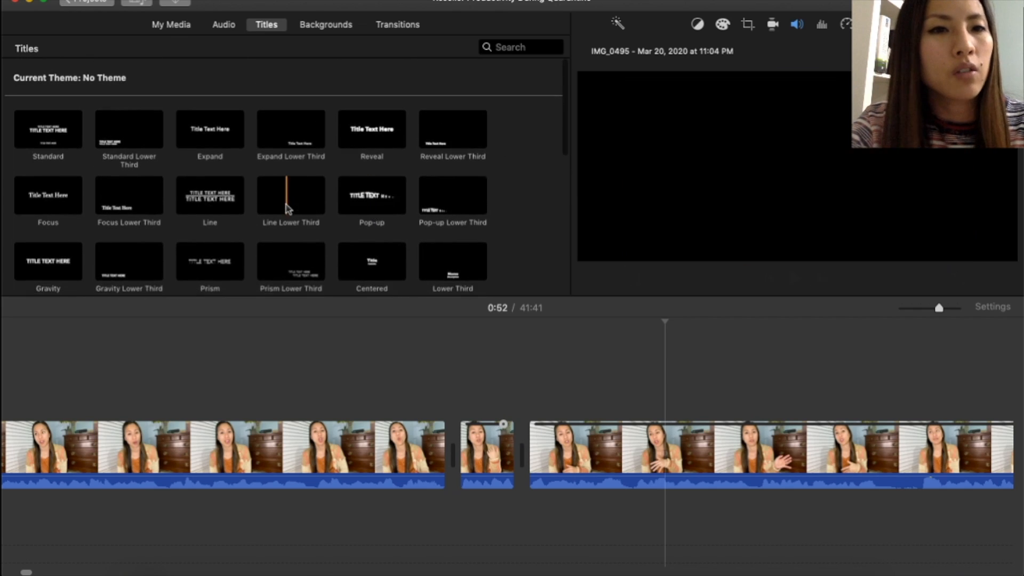
pyautogui.scroll(-5, 288, 209)
pyautogui.scroll(-2, 288, 208)
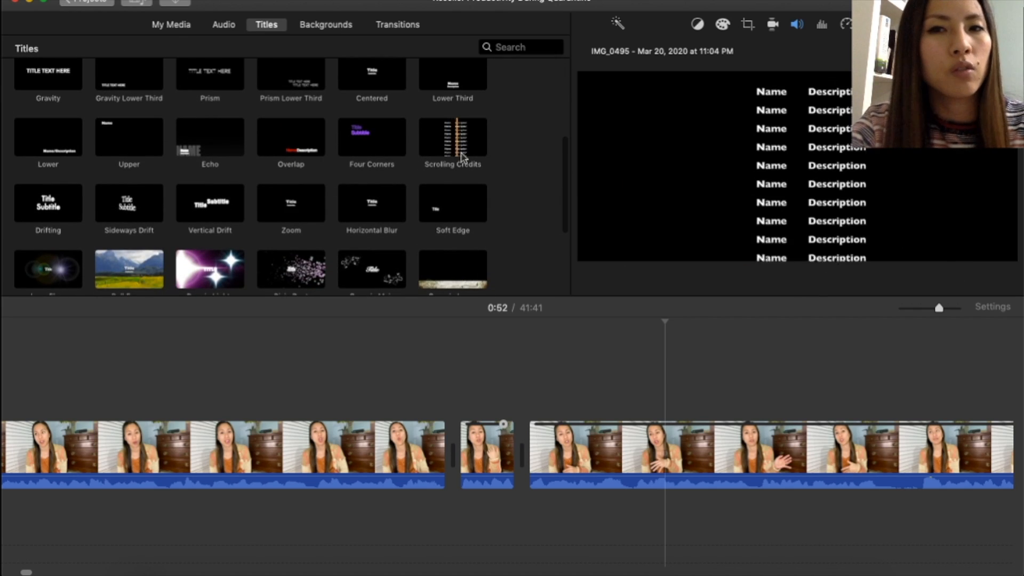
pyautogui.scroll(5, 374, 155)
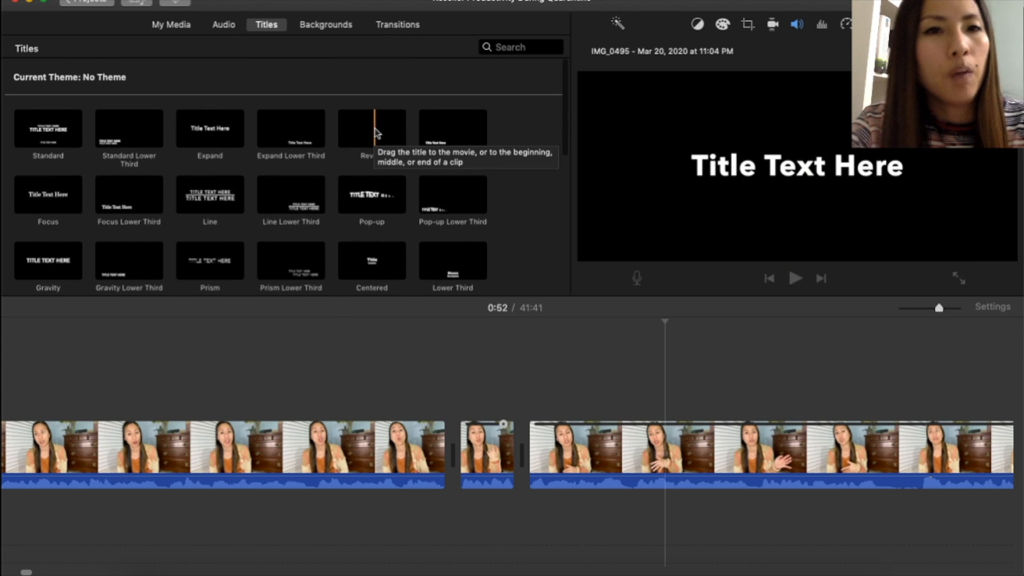
pyautogui.moveTo(376, 133); pyautogui.dragTo(463, 397)
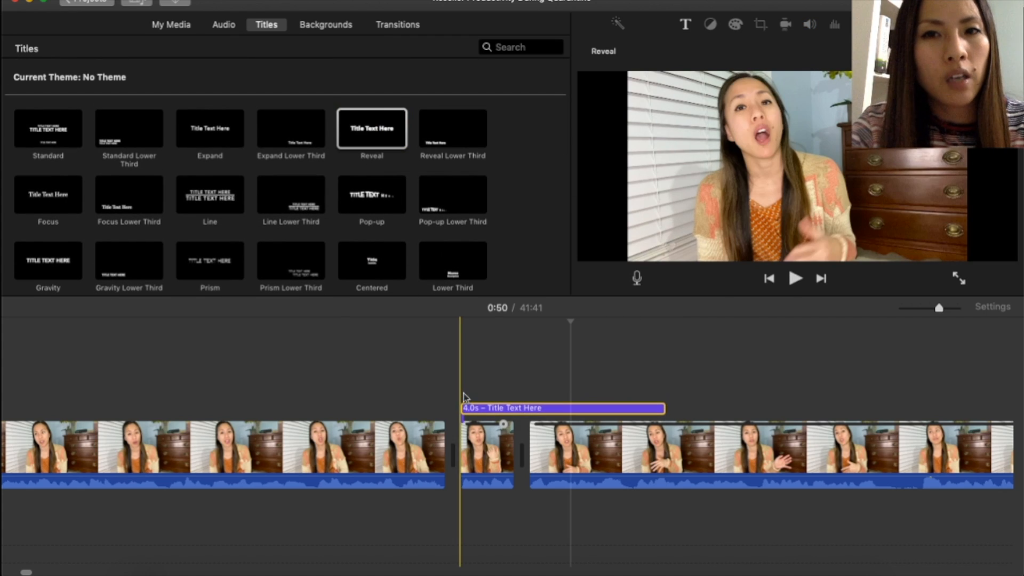
# Change the title's text to "High School Teacher" and align it right
pyautogui.write('chool Teacher')
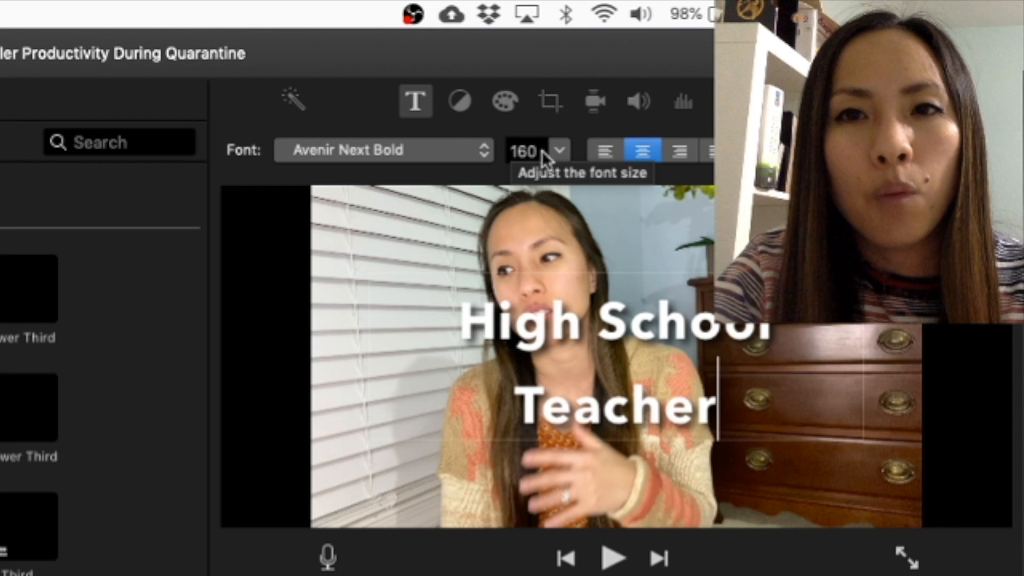
pyautogui.click(607, 155)
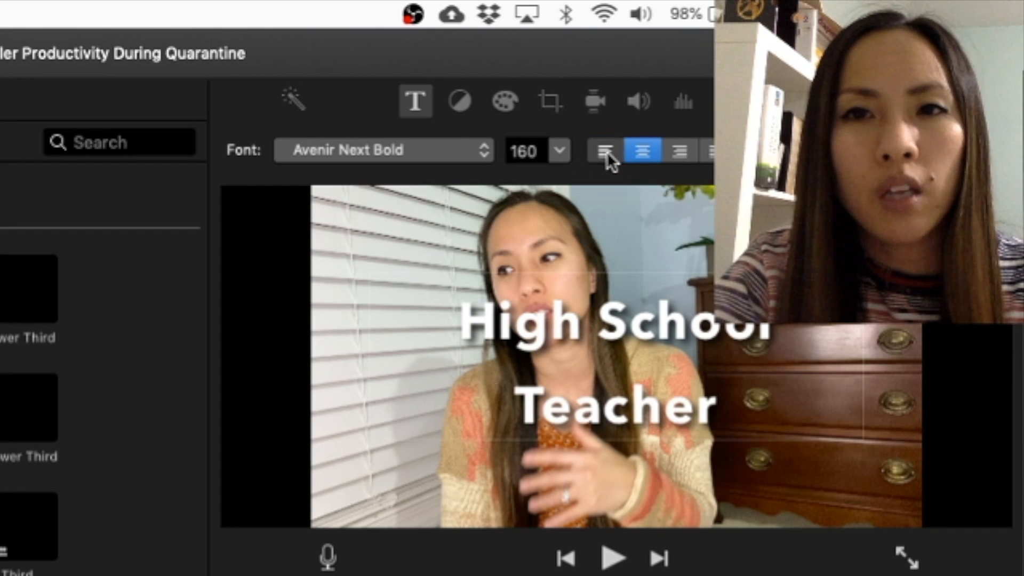
pyautogui.click(679, 155)
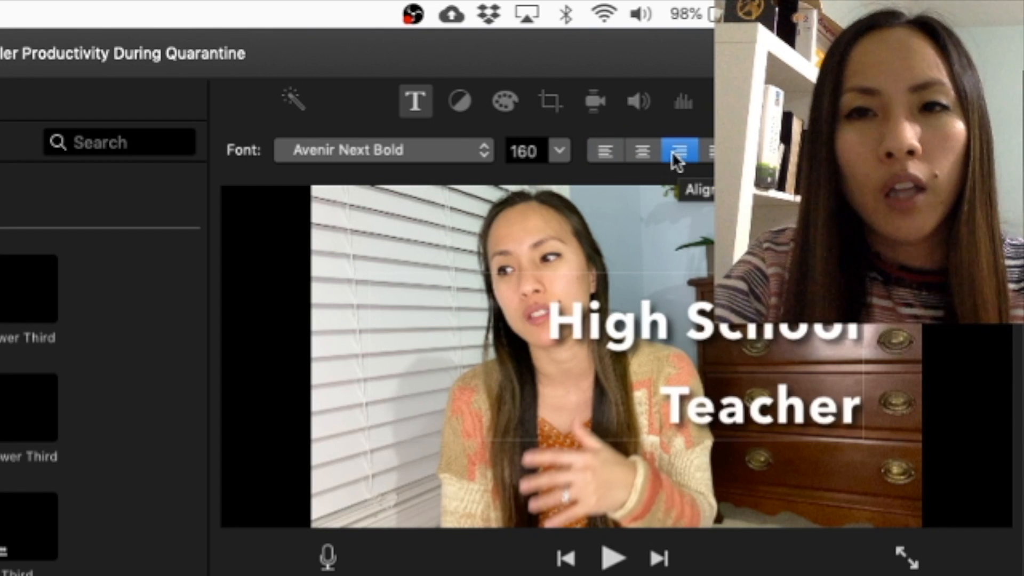
# Centre-align the "High School Teacher" title text, and delete the title from above the short piece
pyautogui.click(642, 154)
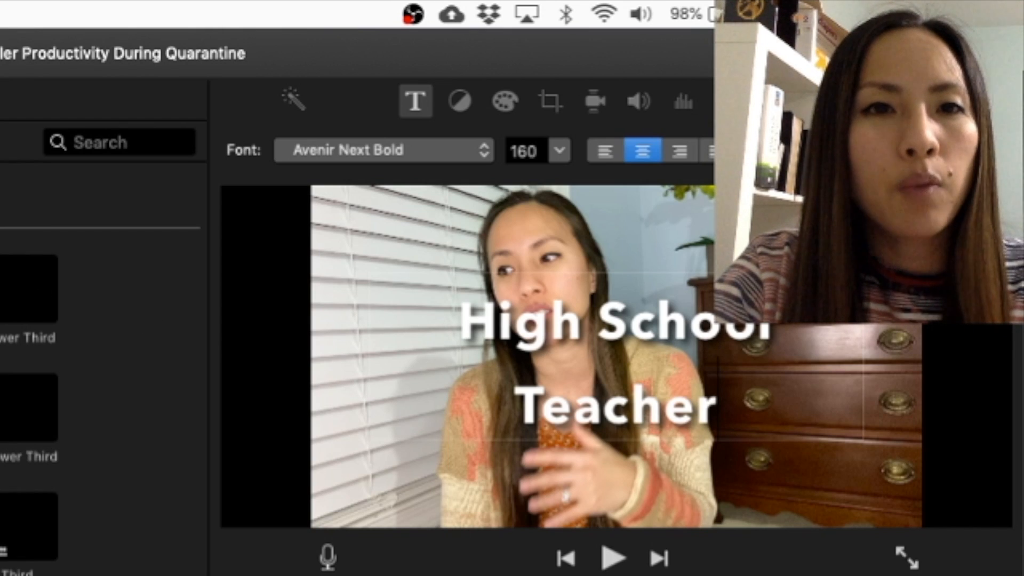
pyautogui.scroll(-3, 102, 373)
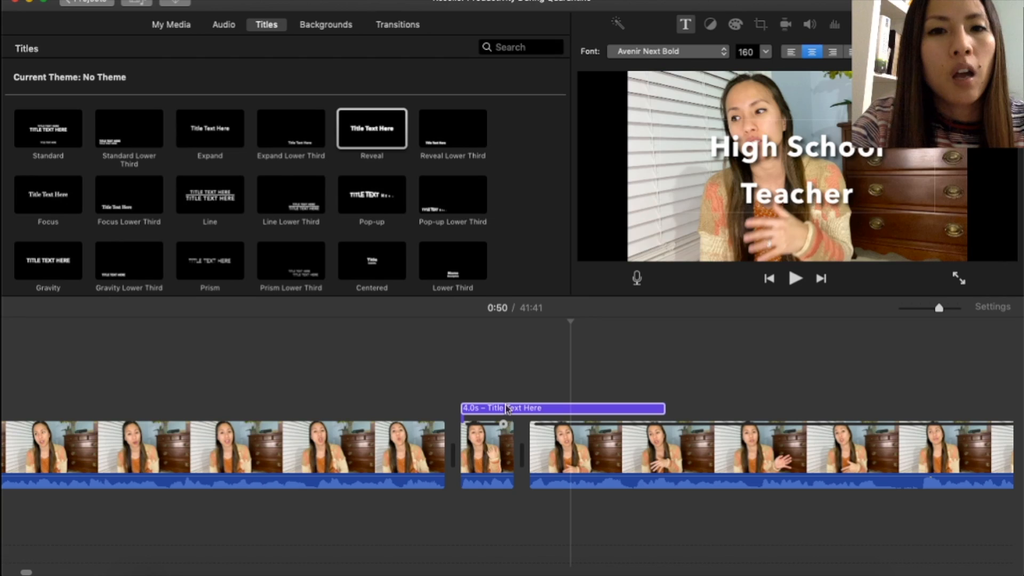
pyautogui.click(524, 410)
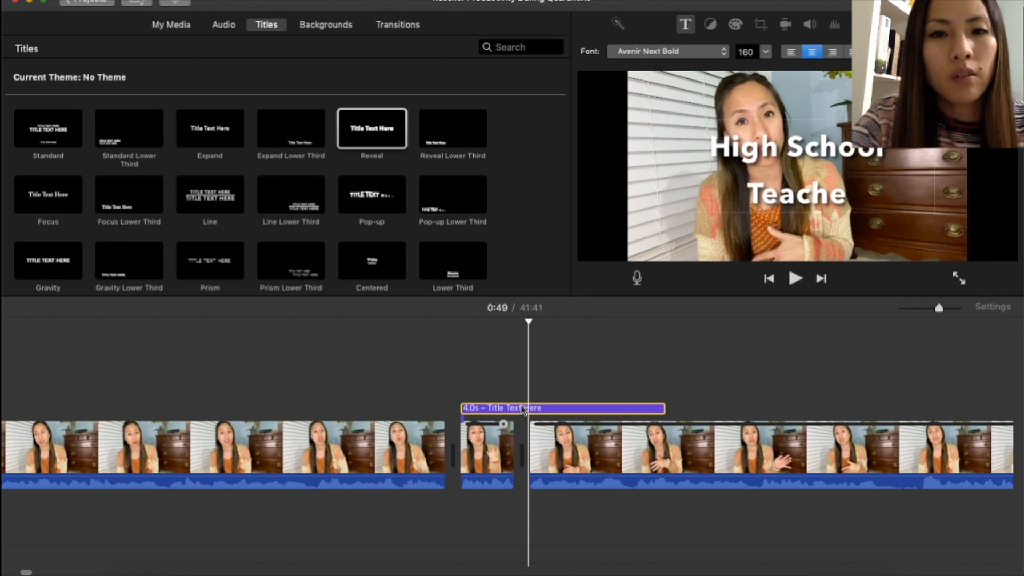
pyautogui.press('Delete')
# Place a Spin Out transition between the short piece and the following clip and preview the playback around it
pyautogui.click(397, 24)
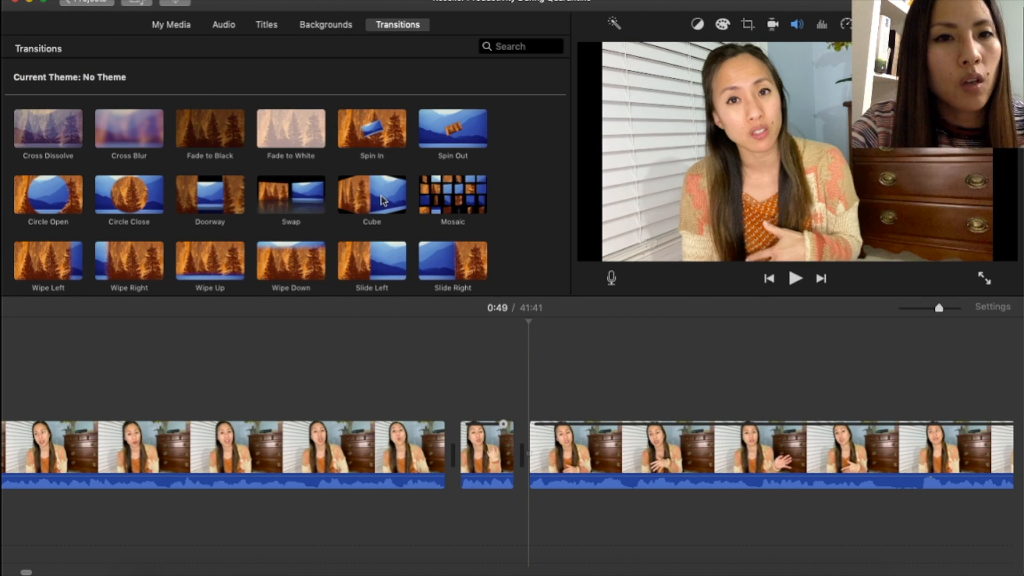
pyautogui.moveTo(433, 137); pyautogui.dragTo(521, 441)
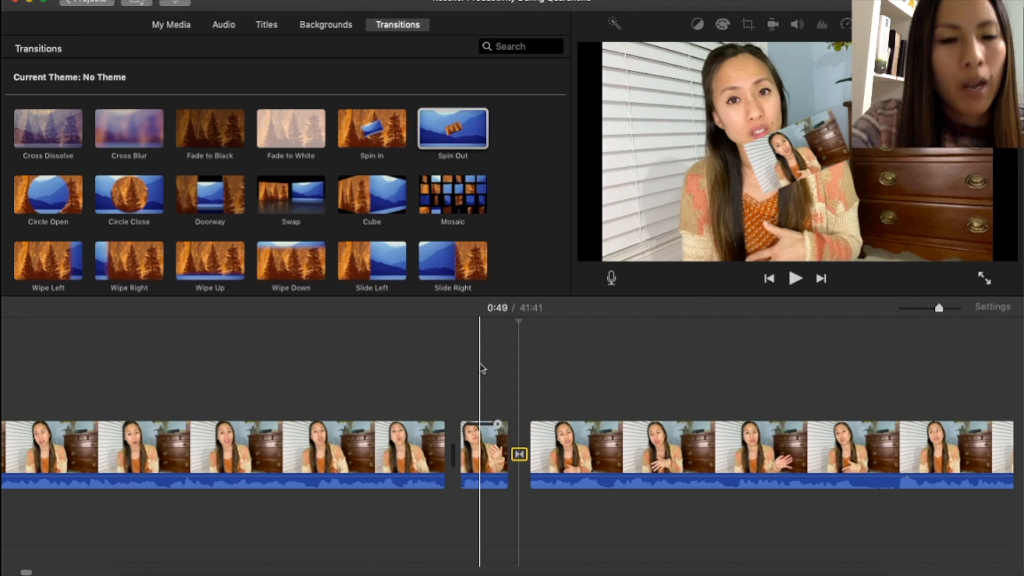
pyautogui.click(485, 455)
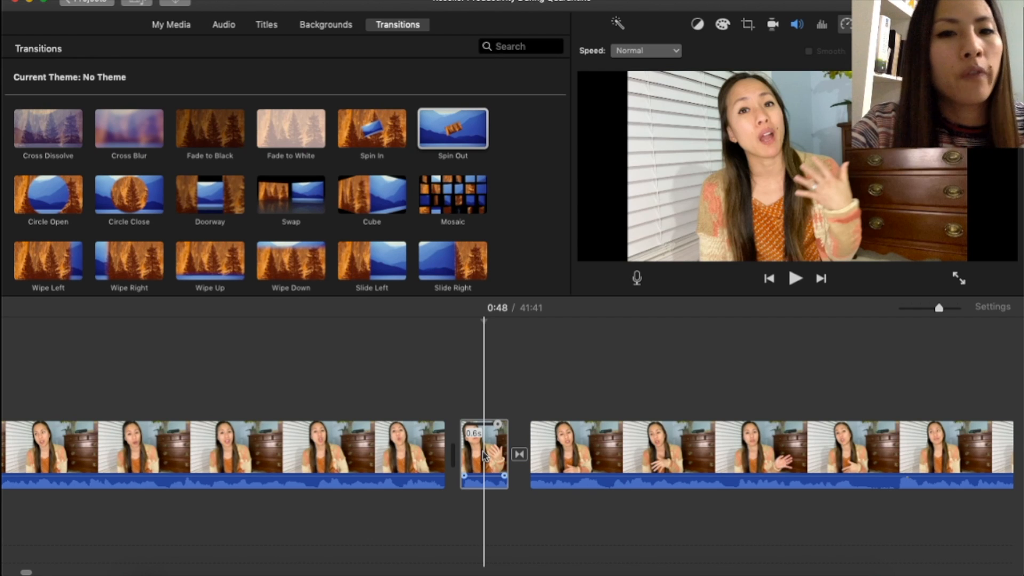
pyautogui.press('space')
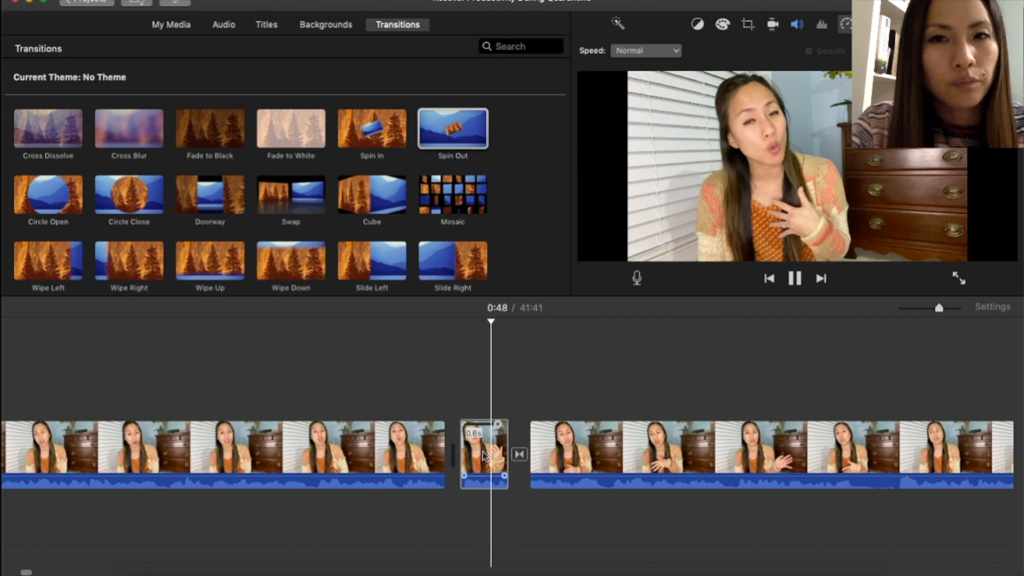
pyautogui.press('space')
pyautogui.click(401, 398)
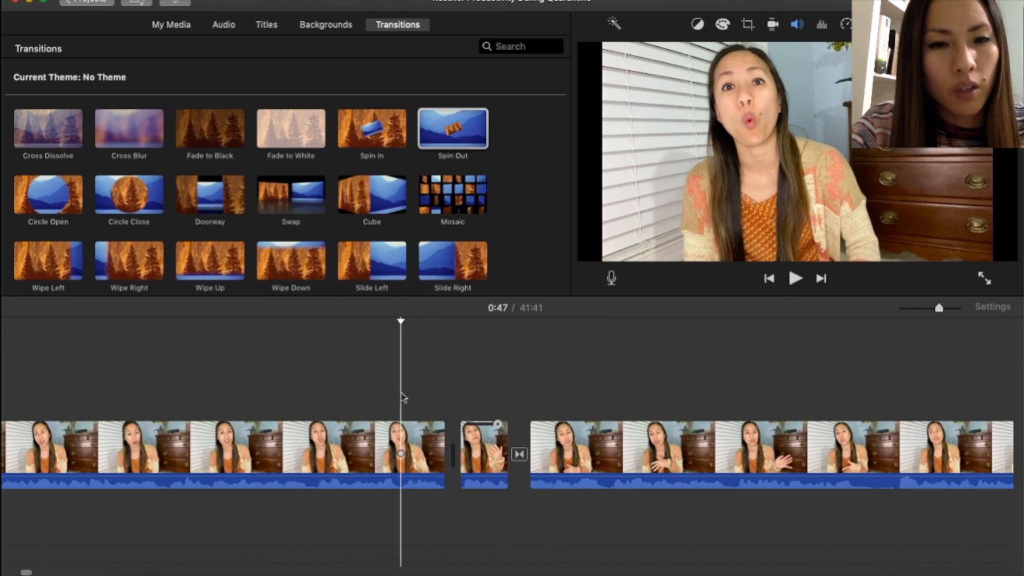
pyautogui.press('space')
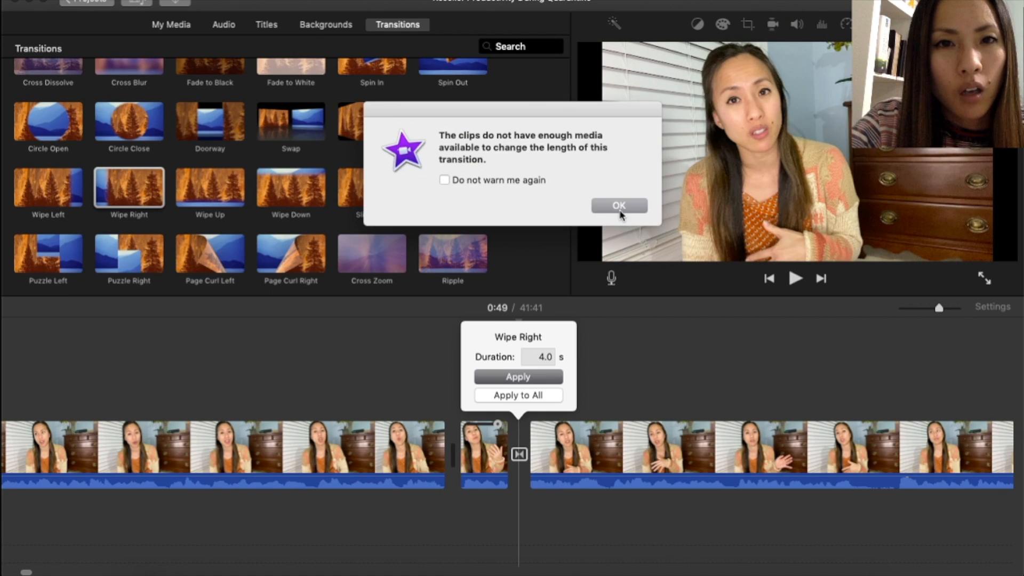
# Close the Wipe Right duration settings, and move the transition to the cut before the intro for a playback check
pyautogui.click(621, 213)
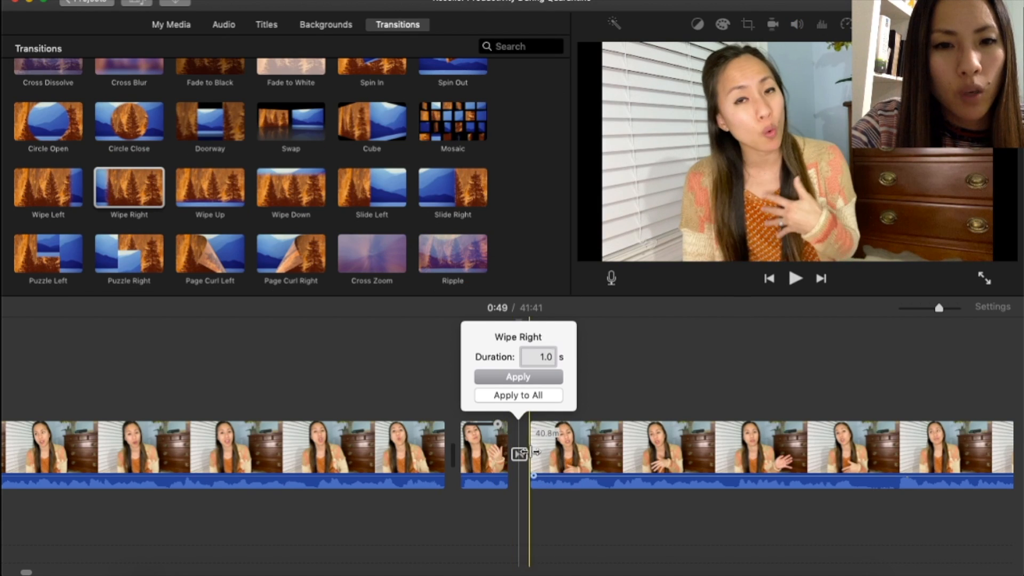
pyautogui.click(281, 362)
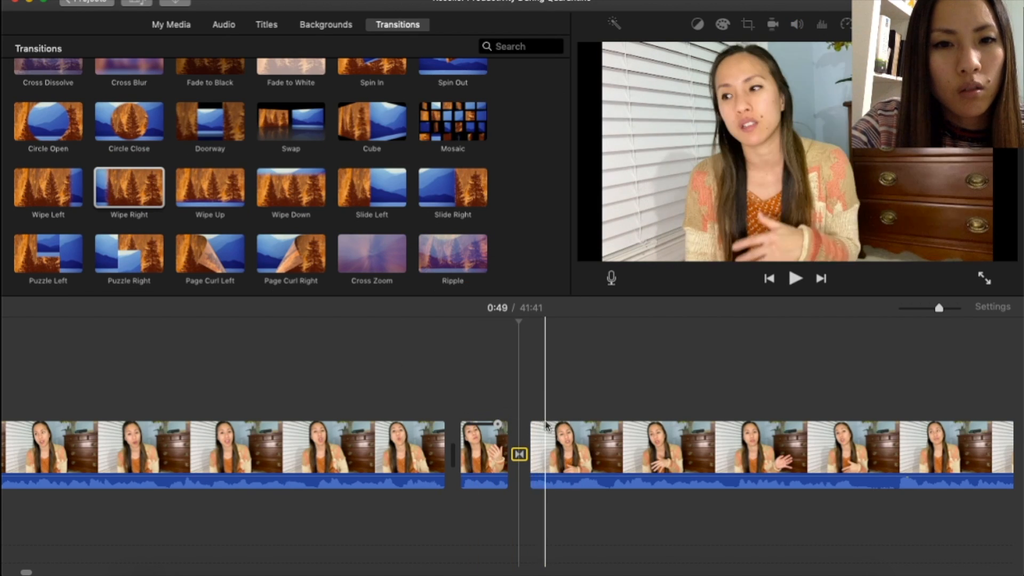
pyautogui.moveTo(519, 454); pyautogui.dragTo(192, 458)
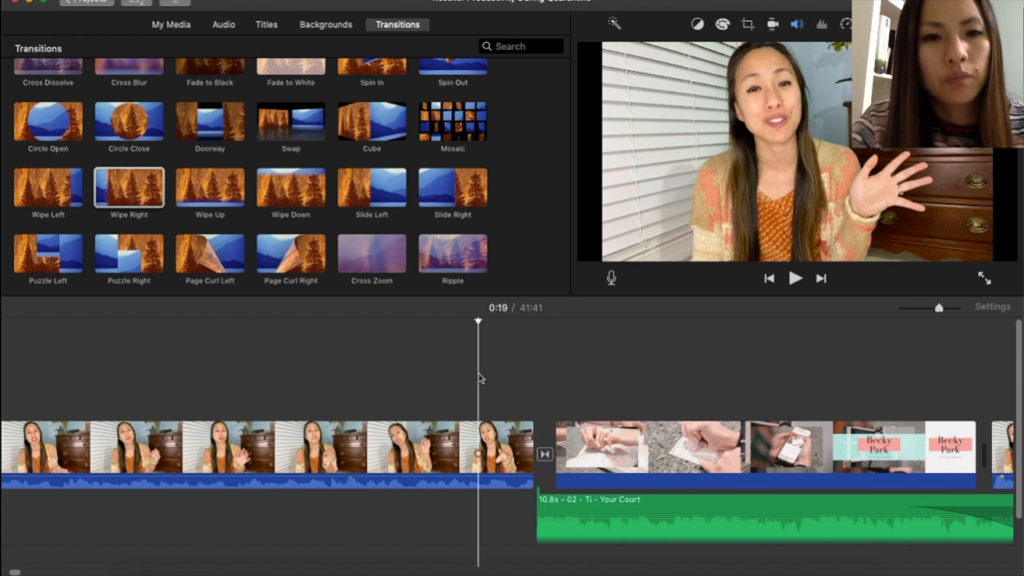
pyautogui.press('space')
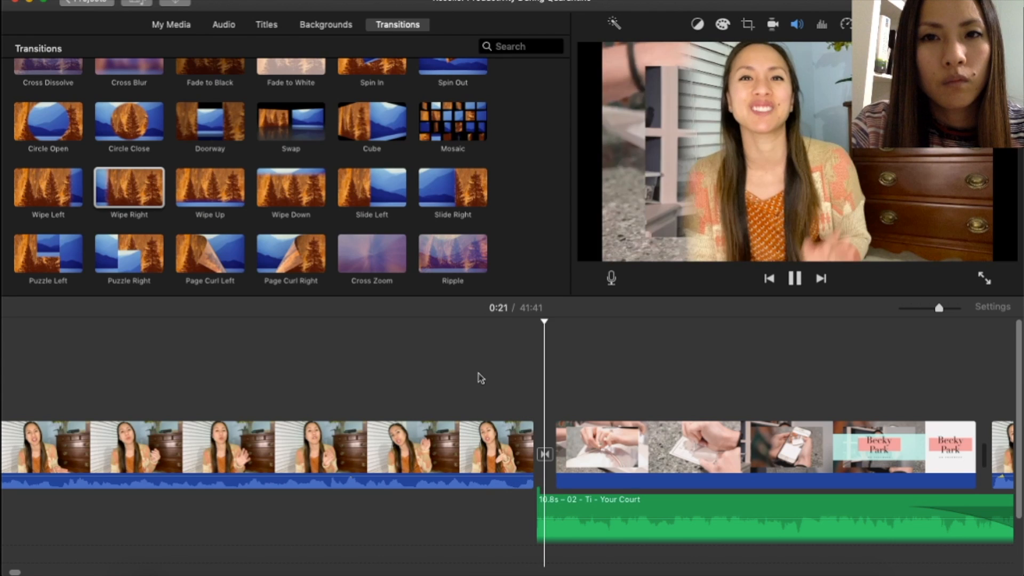
pyautogui.press('space')
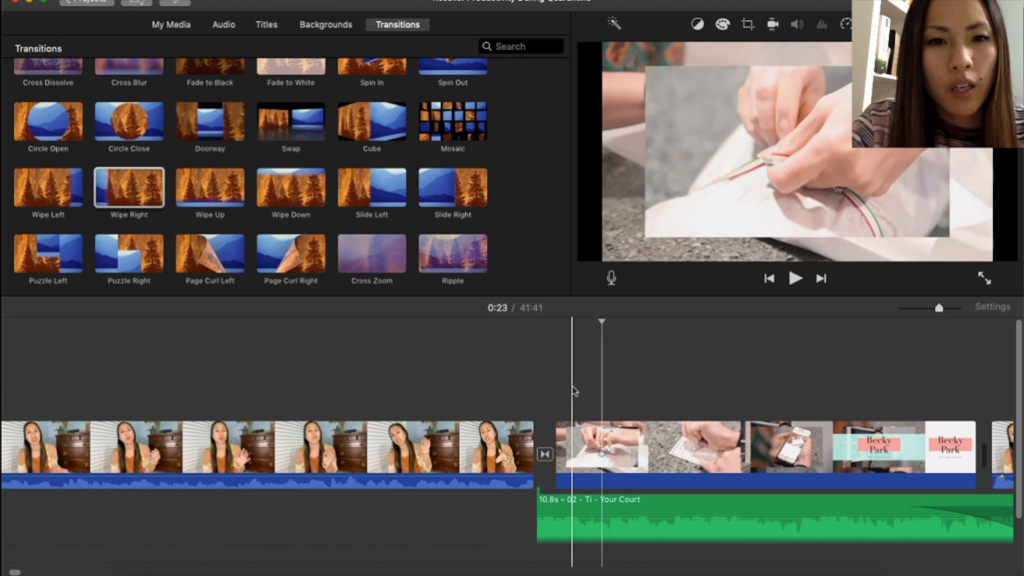
# Delete the transition before the intro and move the "02 - Ti - Your Court" music to start with the intro clip
pyautogui.click(546, 456)
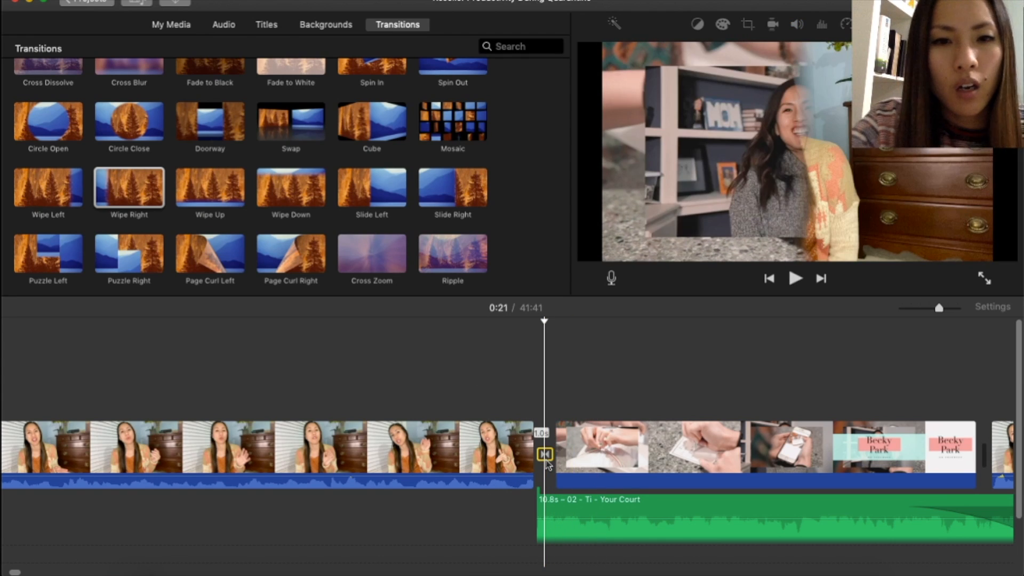
pyautogui.press('Delete')
pyautogui.click(586, 504)
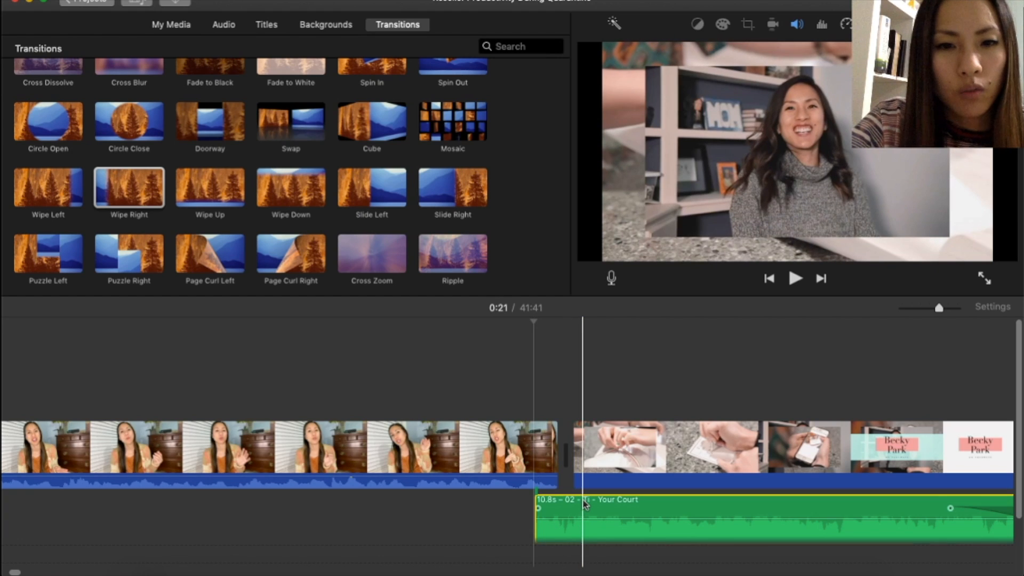
pyautogui.moveTo(585, 504); pyautogui.dragTo(624, 504)
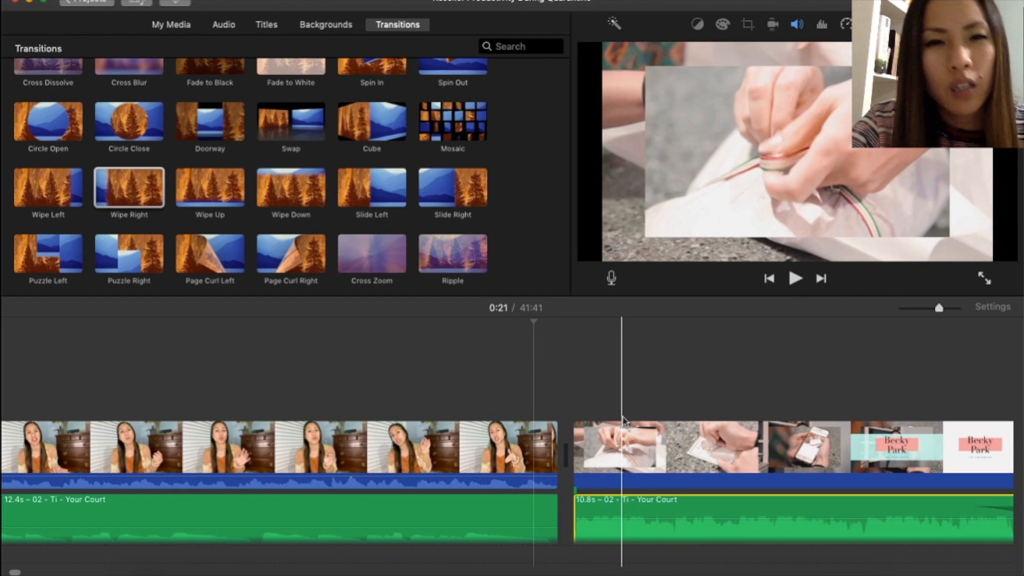
pyautogui.hscroll(15, 623, 421)
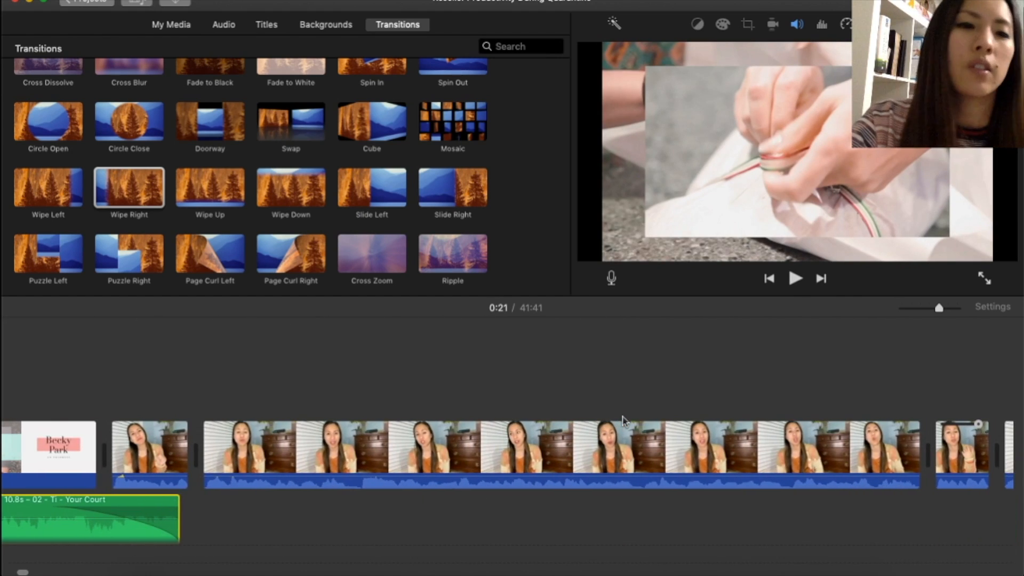
pyautogui.hscroll(8, 601, 447)
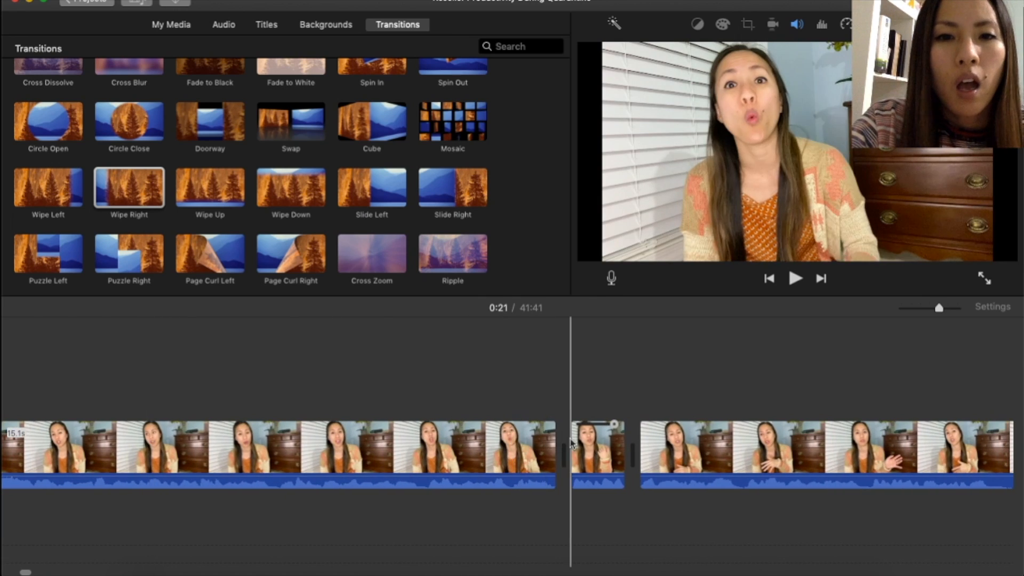
pyautogui.hscroll(4, 601, 447)
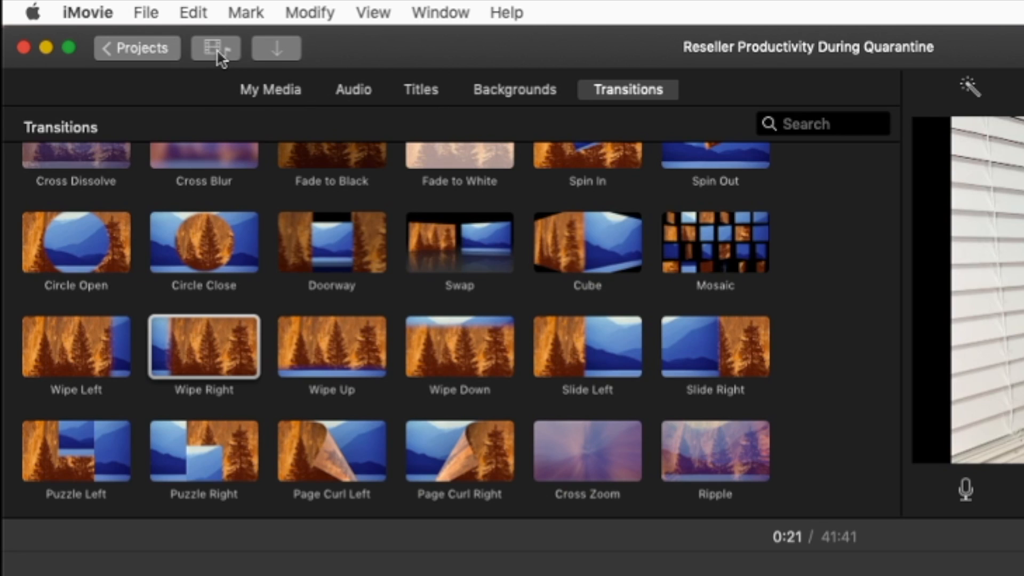
# Toggle the media browser off and on, and open the media import window
pyautogui.click(217, 49)
pyautogui.click(217, 49)
pyautogui.click(271, 46)
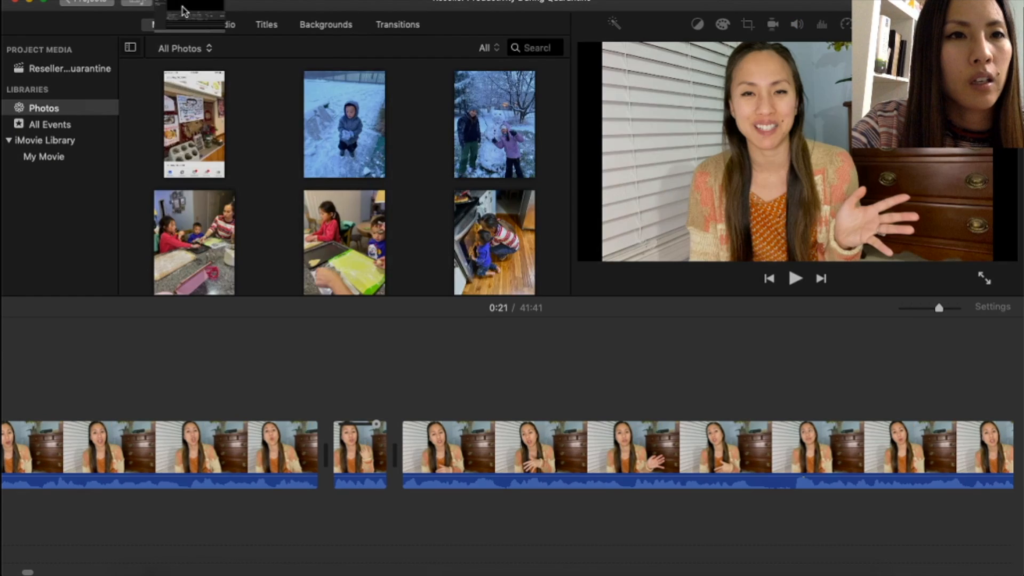
pyautogui.click(175, 1)
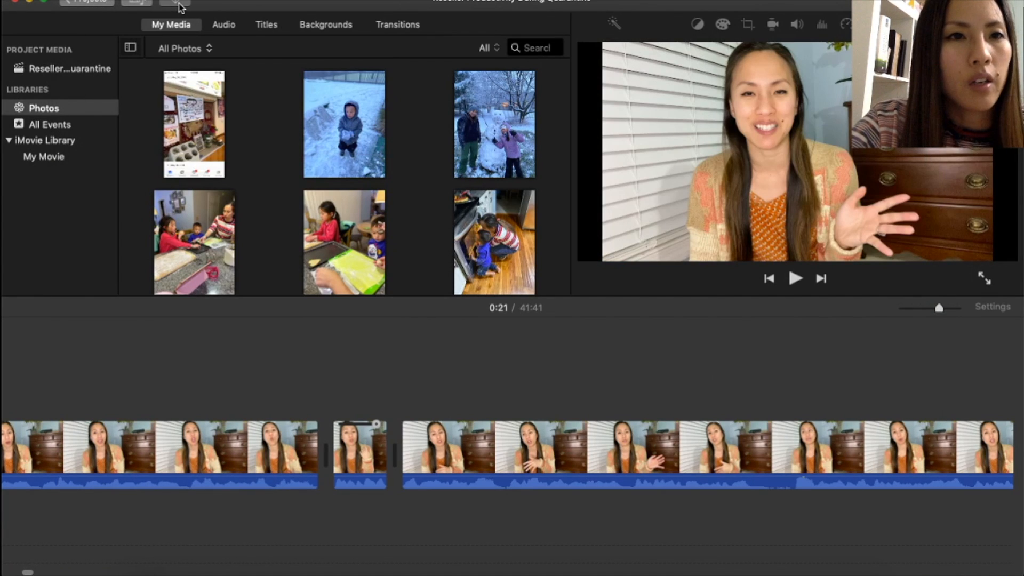
pyautogui.click(180, 4)
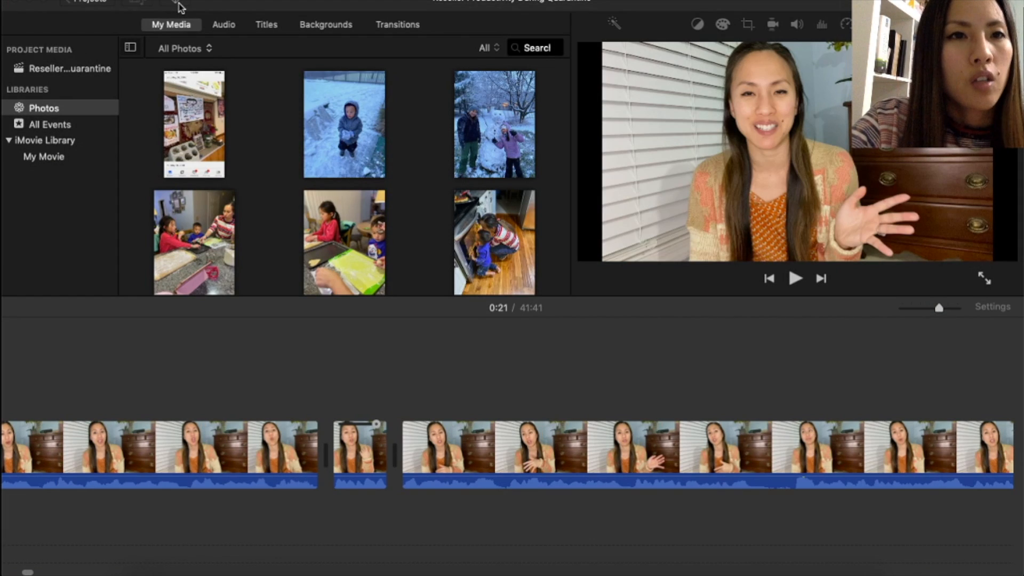